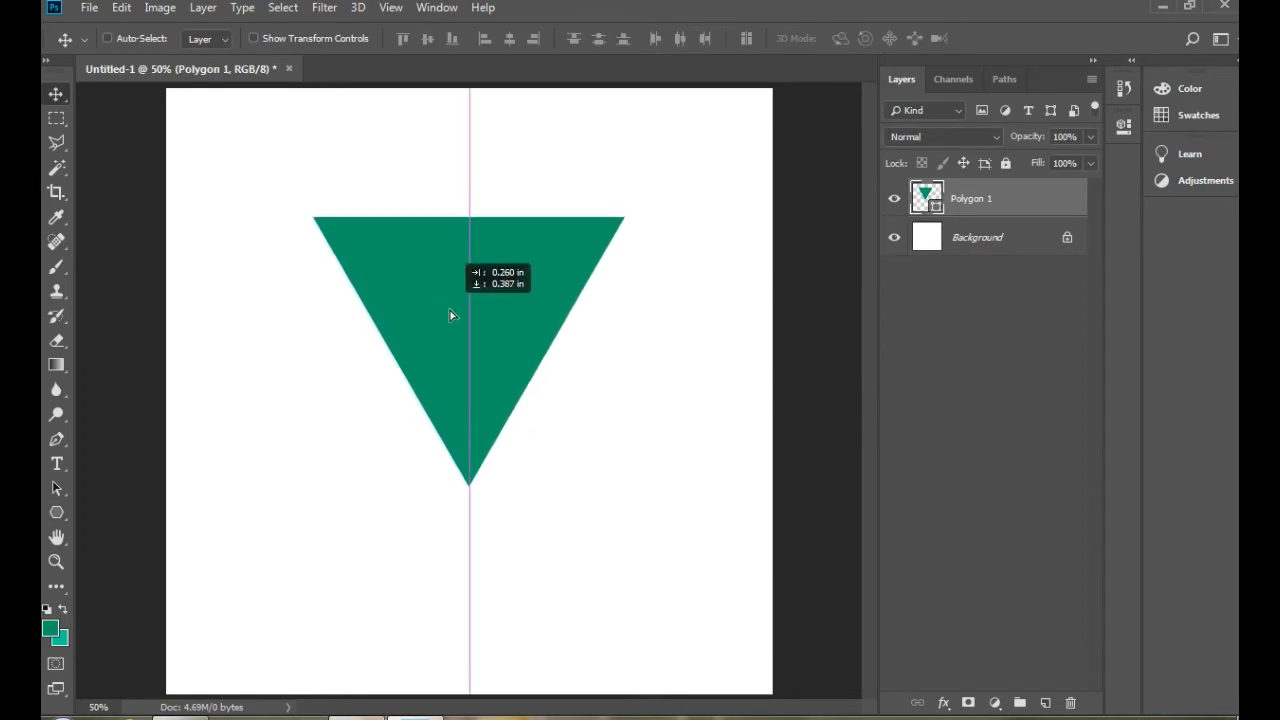
# Step: Show the rulers and place a vertical guide through the triangle's centre and bottom tip
pyautogui.rightClick(56, 439)
pyautogui.click(140, 490)
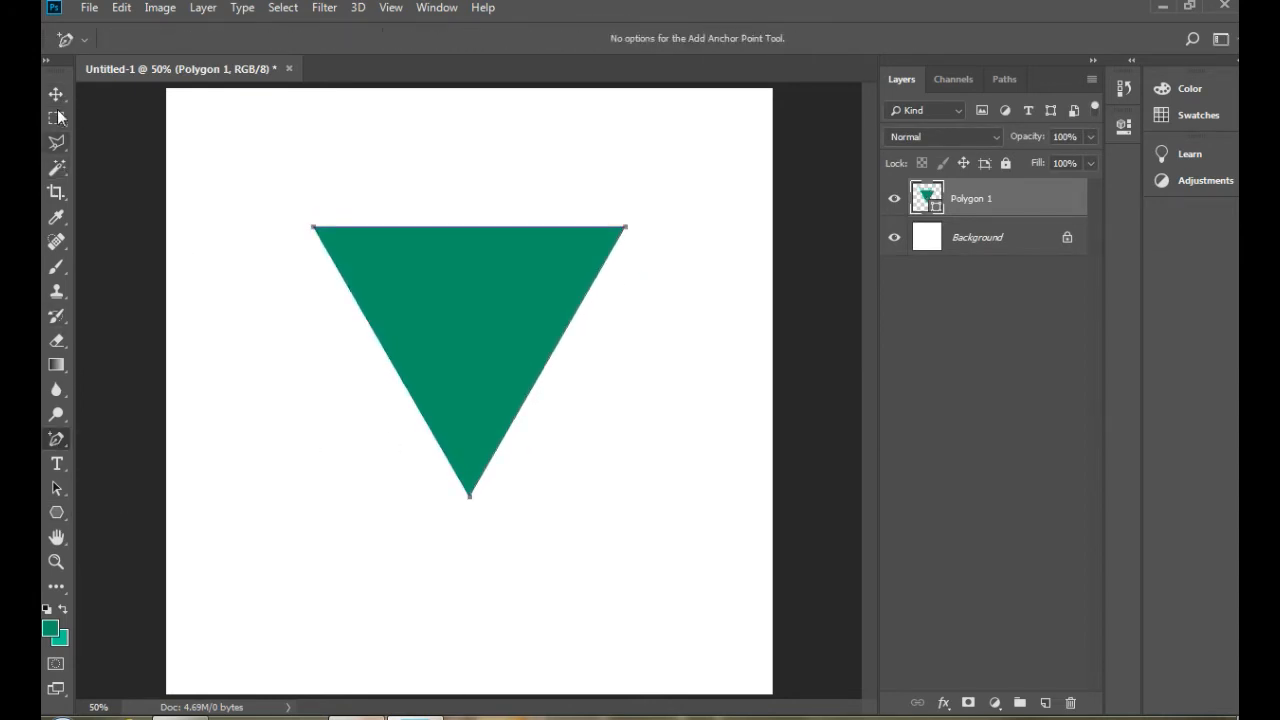
pyautogui.hotkey('ctrl', 'r')
pyautogui.moveTo(456, 92)
pyautogui.mouseDown()
pyautogui.moveTo(466, 171)
pyautogui.moveTo(462, 94)
pyautogui.mouseUp()
pyautogui.moveTo(86, 385); pyautogui.dragTo(477, 371)
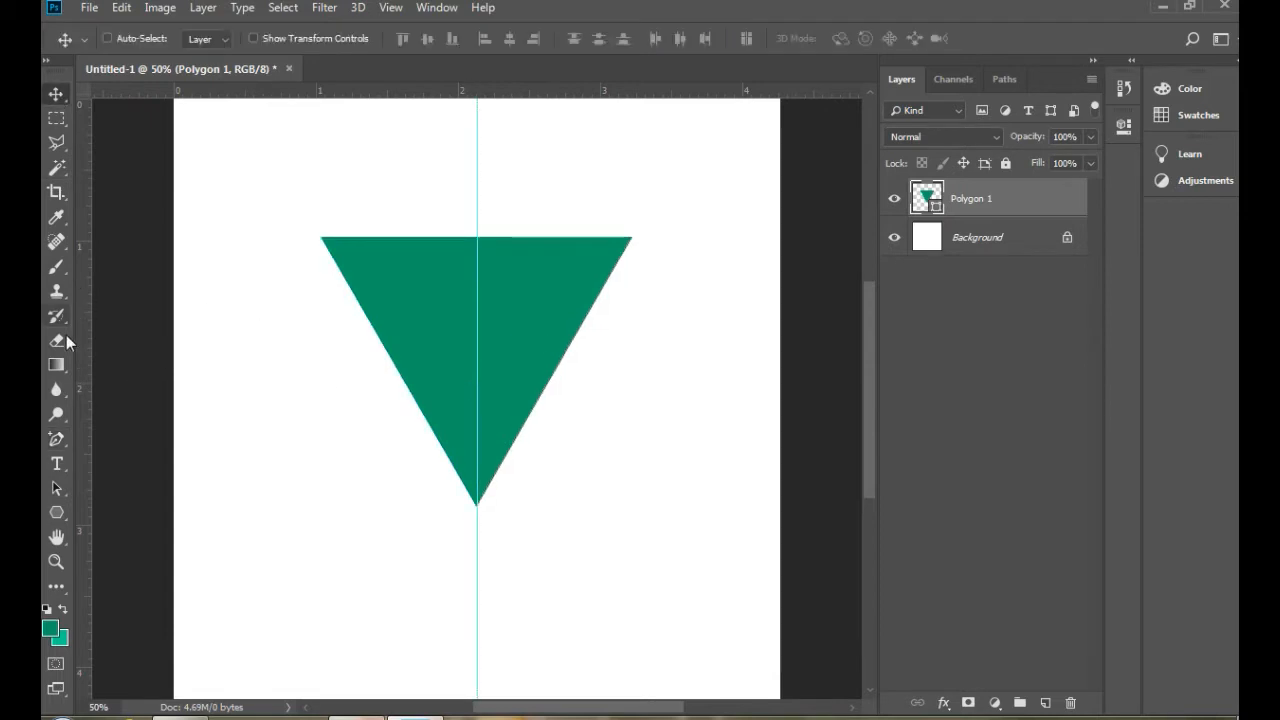
# Step: Add an anchor point where the guide crosses the triangle's top edge and raise it to form a dome, making the shape 700 px high
pyautogui.press('alt')
pyautogui.moveTo(477, 237); pyautogui.dragTo(480, 220)
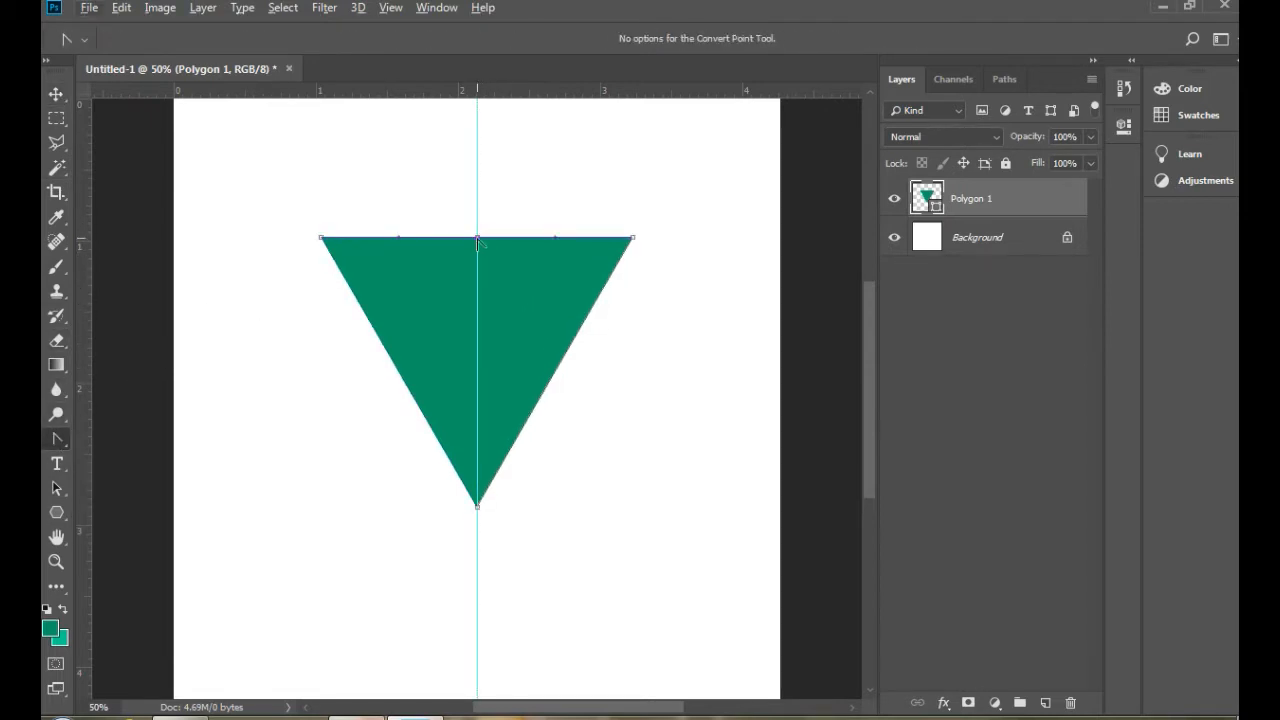
pyautogui.moveTo(501, 238); pyautogui.dragTo(484, 249)
pyautogui.hotkey('ctrl', 'z')
pyautogui.rightClick(59, 487)
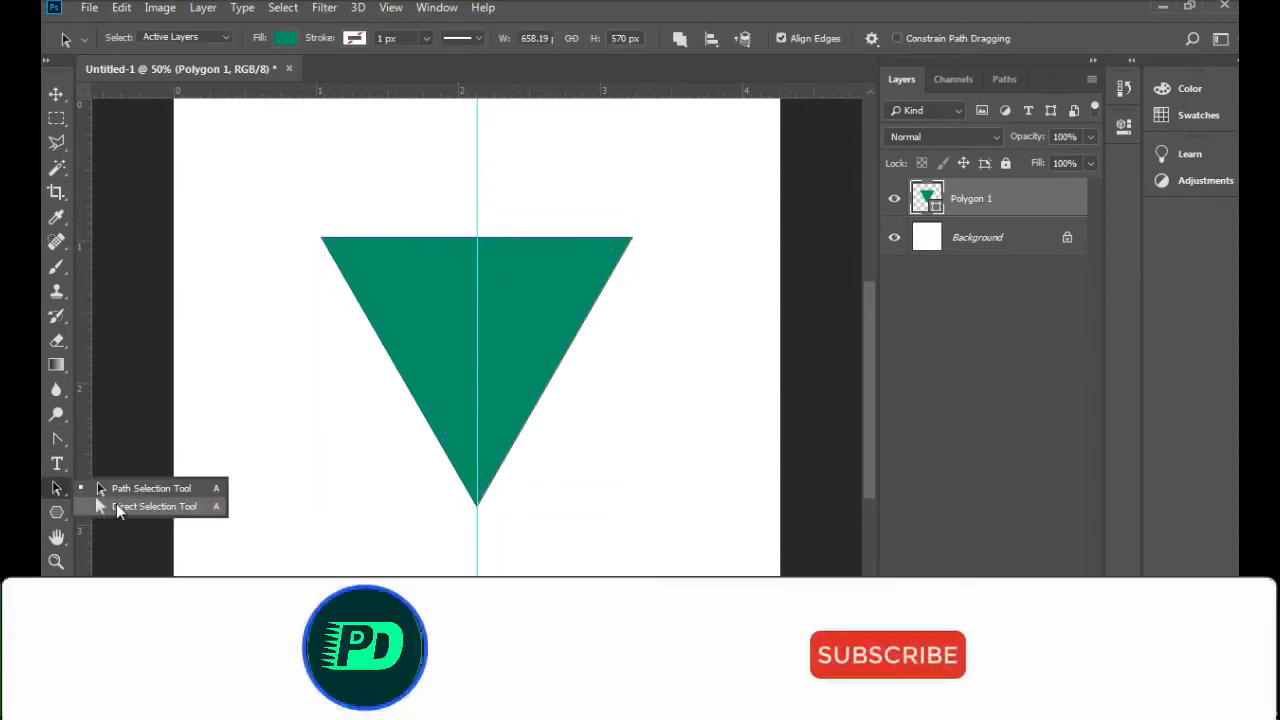
pyautogui.click(118, 507)
pyautogui.click(477, 238)
pyautogui.moveTo(478, 207); pyautogui.dragTo(479, 175)
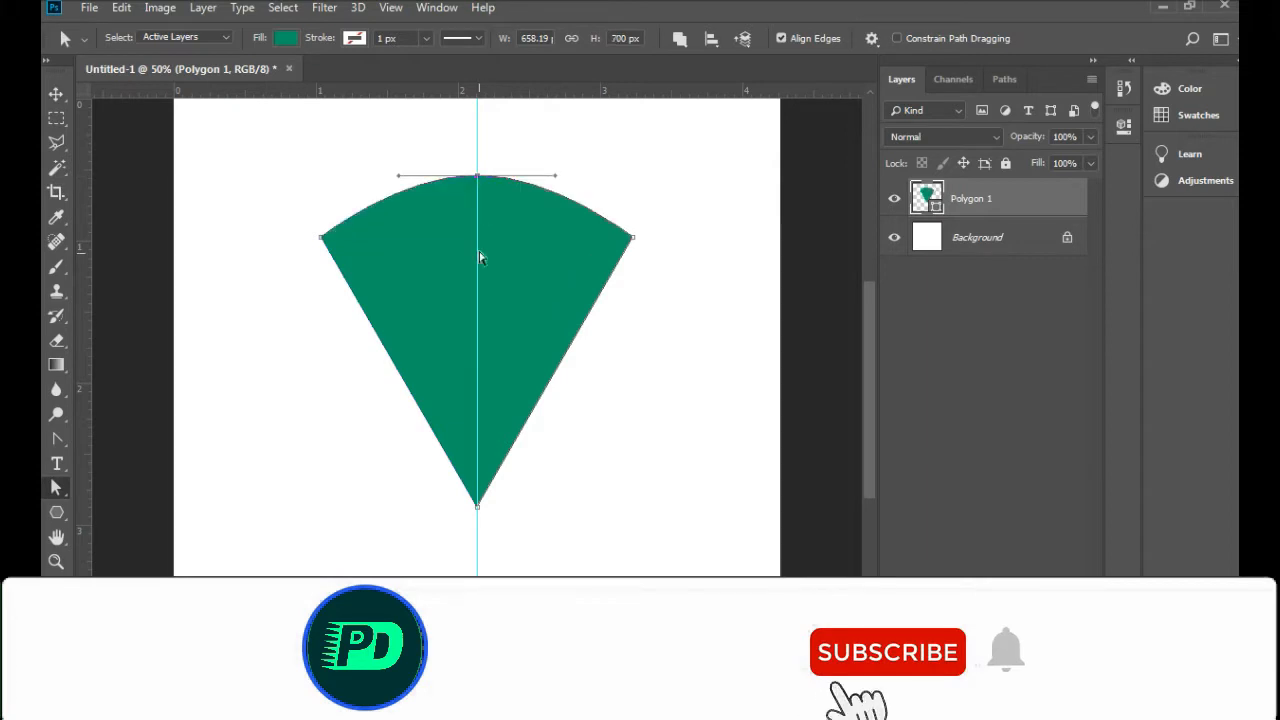
# Step: Place a horizontal guide across the shape at about 1.8 in and add an anchor point where it crosses the right edge
pyautogui.moveTo(470, 96); pyautogui.dragTo(457, 351)
pyautogui.rightClick(57, 440)
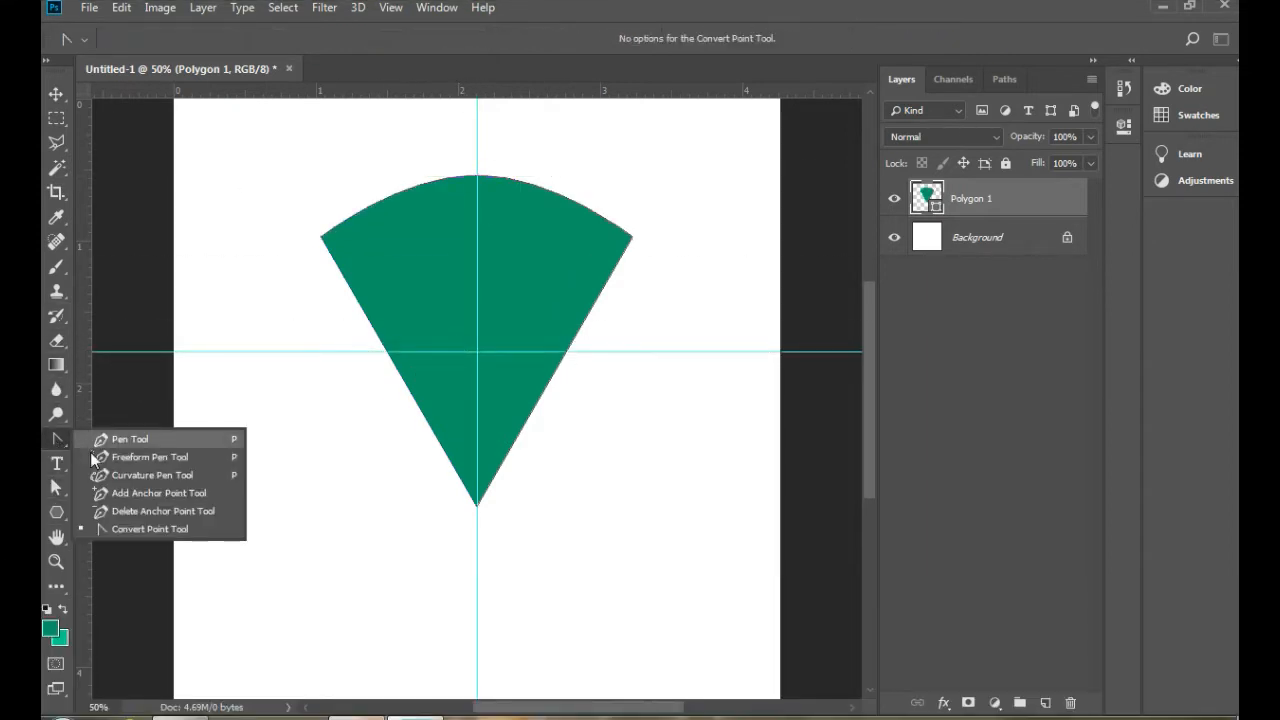
pyautogui.click(93, 458)
pyautogui.rightClick(58, 441)
pyautogui.click(120, 492)
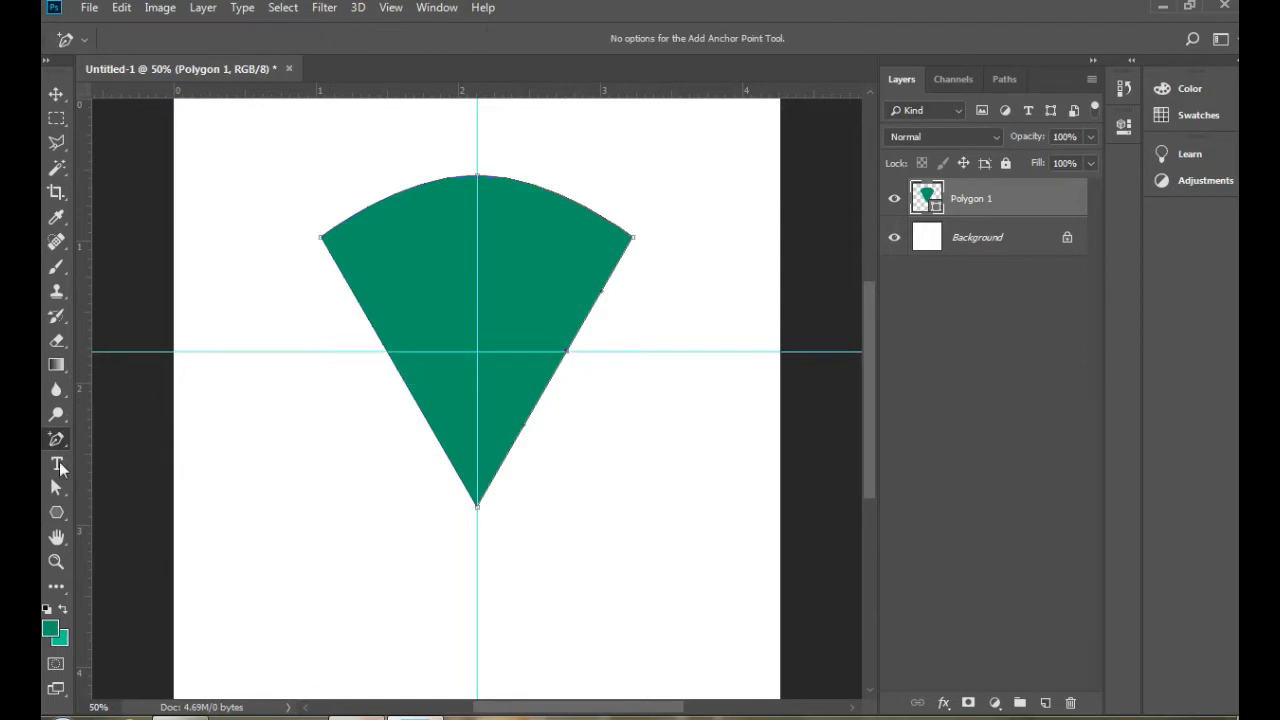
# Step: Try to bulge the right edge outward by moving its anchor point along the horizontal guide
pyautogui.click(56, 487)
pyautogui.moveTo(566, 351); pyautogui.dragTo(610, 351)
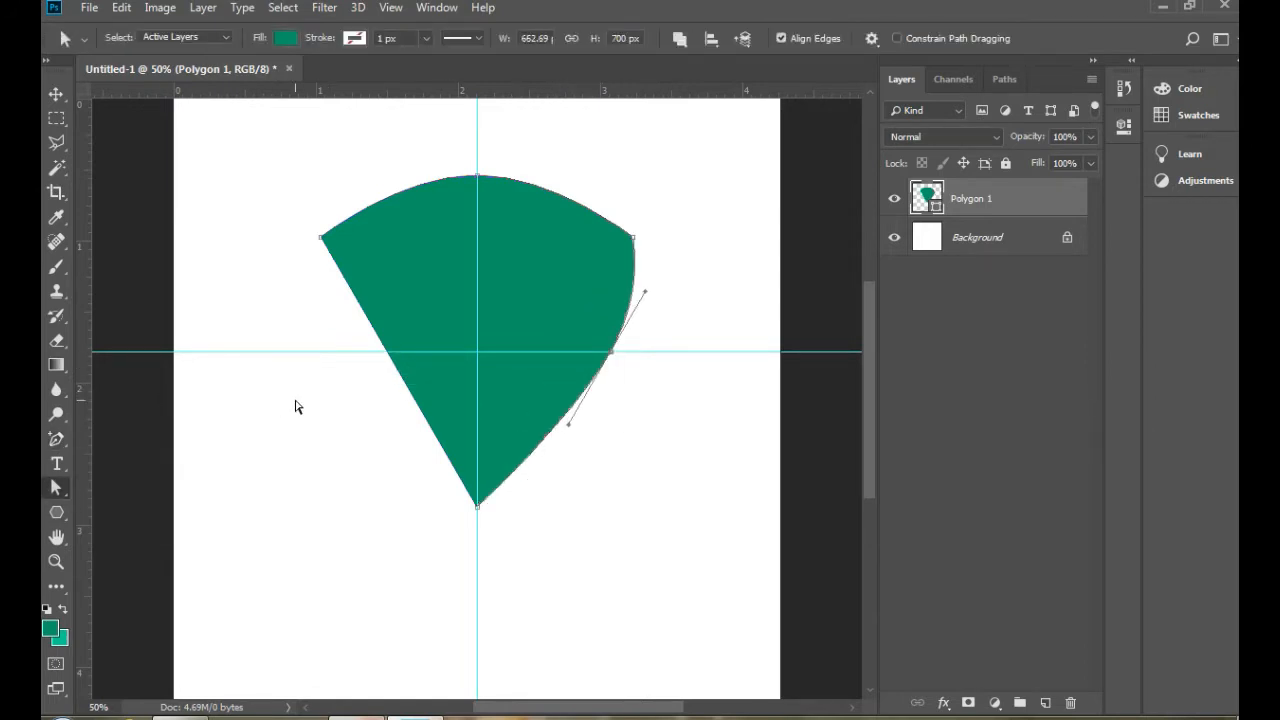
pyautogui.hotkey('ctrl', 'z')
# Step: Add vertical guides at about 0.7, 1, 1.35, 2.9 and 3.2 in, plus a horizontal guide at about 2 in
pyautogui.moveTo(84, 318); pyautogui.dragTo(320, 300)
pyautogui.moveTo(84, 330); pyautogui.dragTo(632, 345)
pyautogui.moveTo(87, 427); pyautogui.dragTo(276, 432)
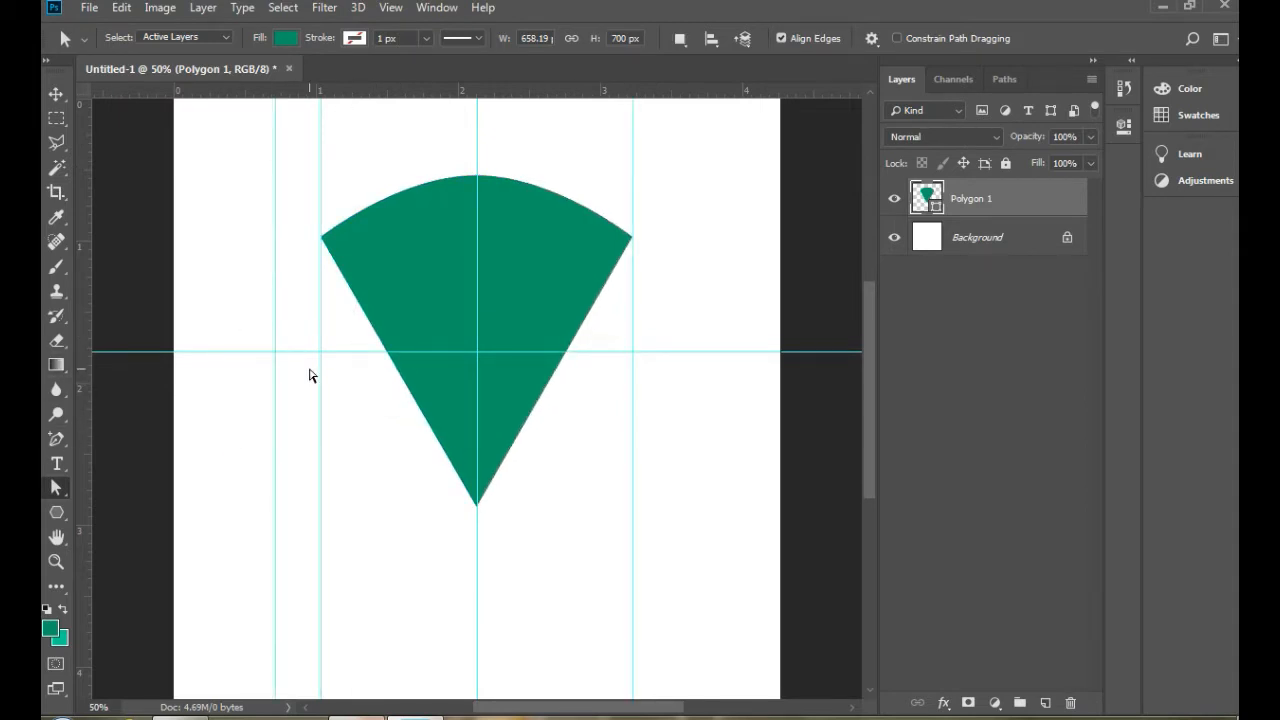
pyautogui.moveTo(400, 91); pyautogui.dragTo(407, 392)
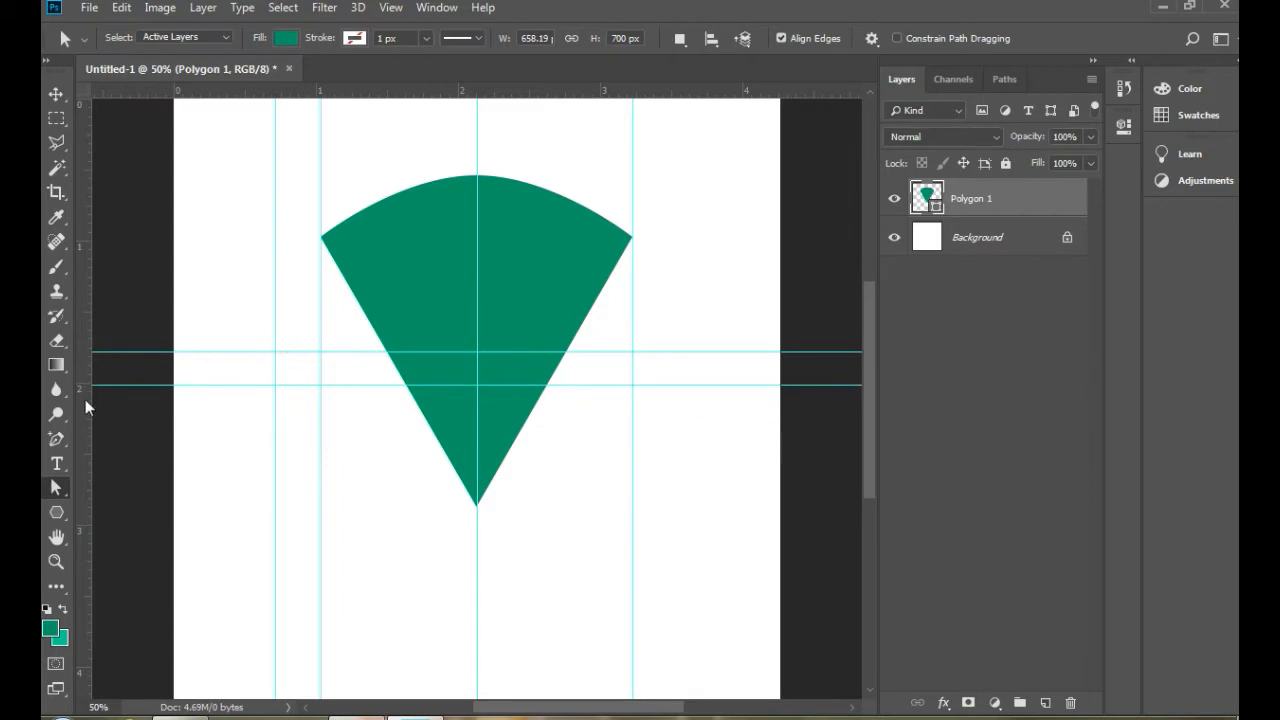
pyautogui.moveTo(246, 274); pyautogui.dragTo(368, 270)
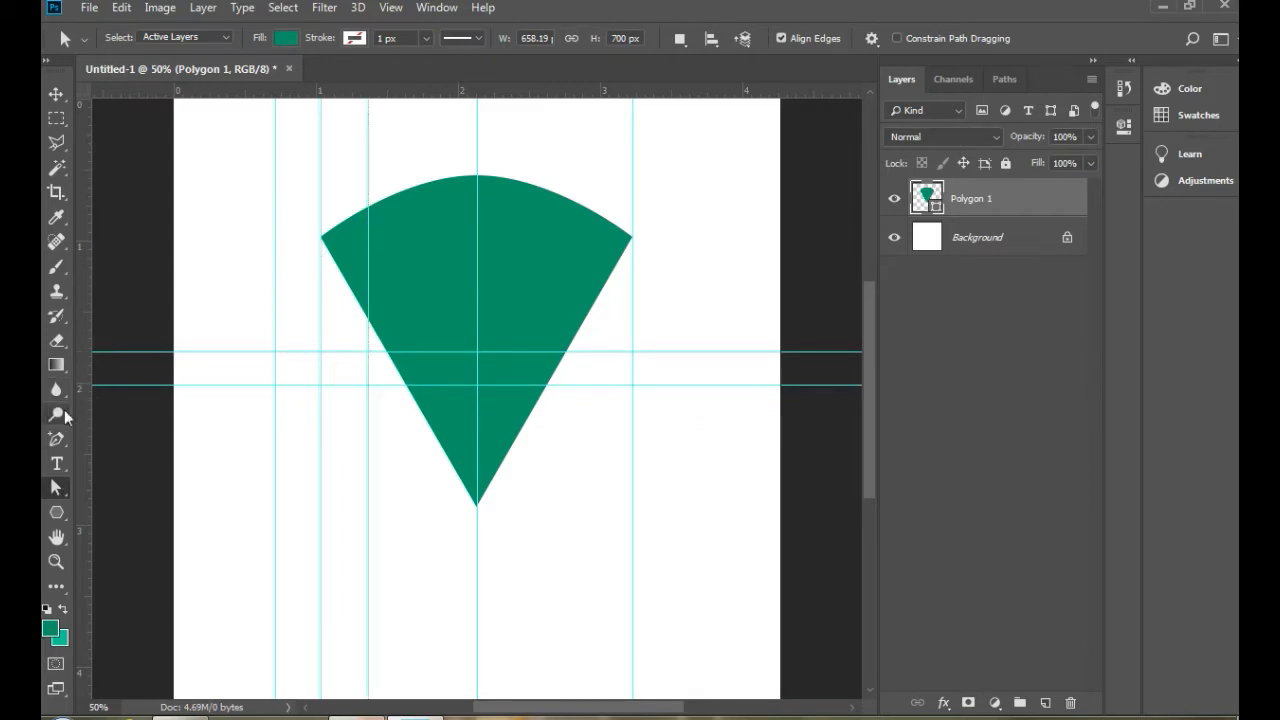
pyautogui.moveTo(82, 410); pyautogui.dragTo(584, 446)
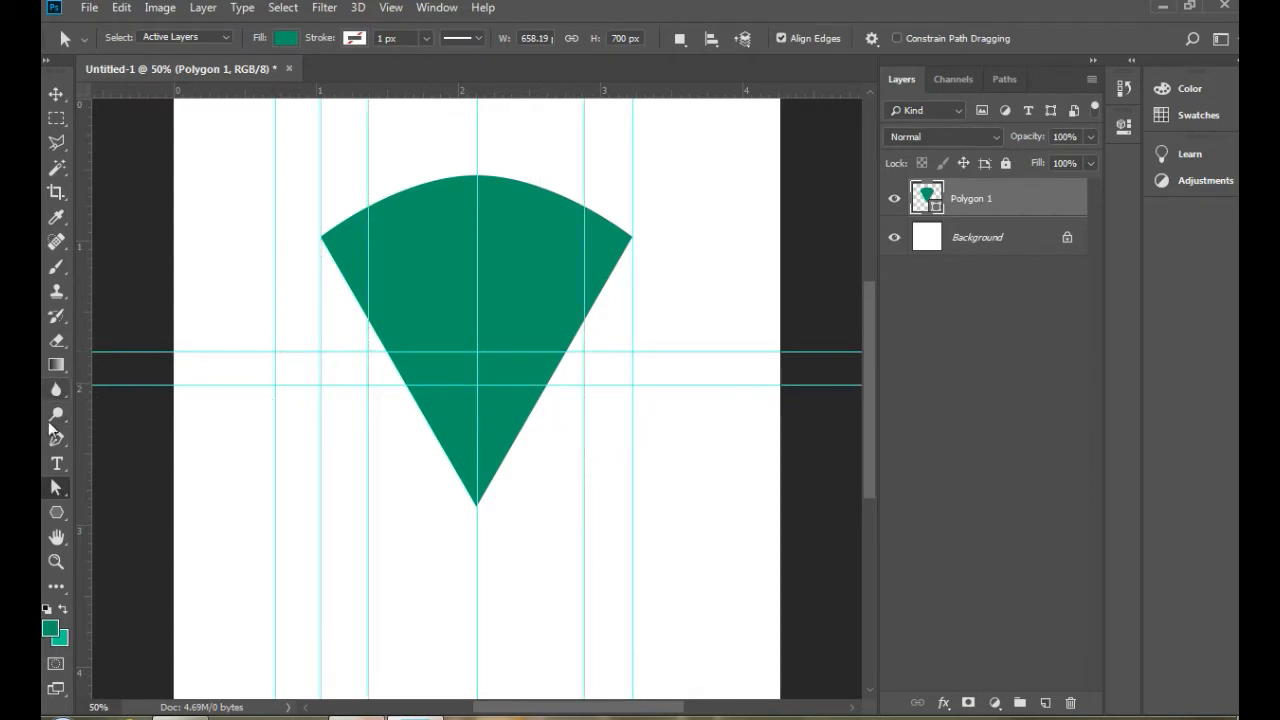
# Step: Move the right and left edge anchor points to the inner guide crossings on the lower horizontal guide, curving both sides into a shield
pyautogui.moveTo(584, 384); pyautogui.dragTo(541, 458)
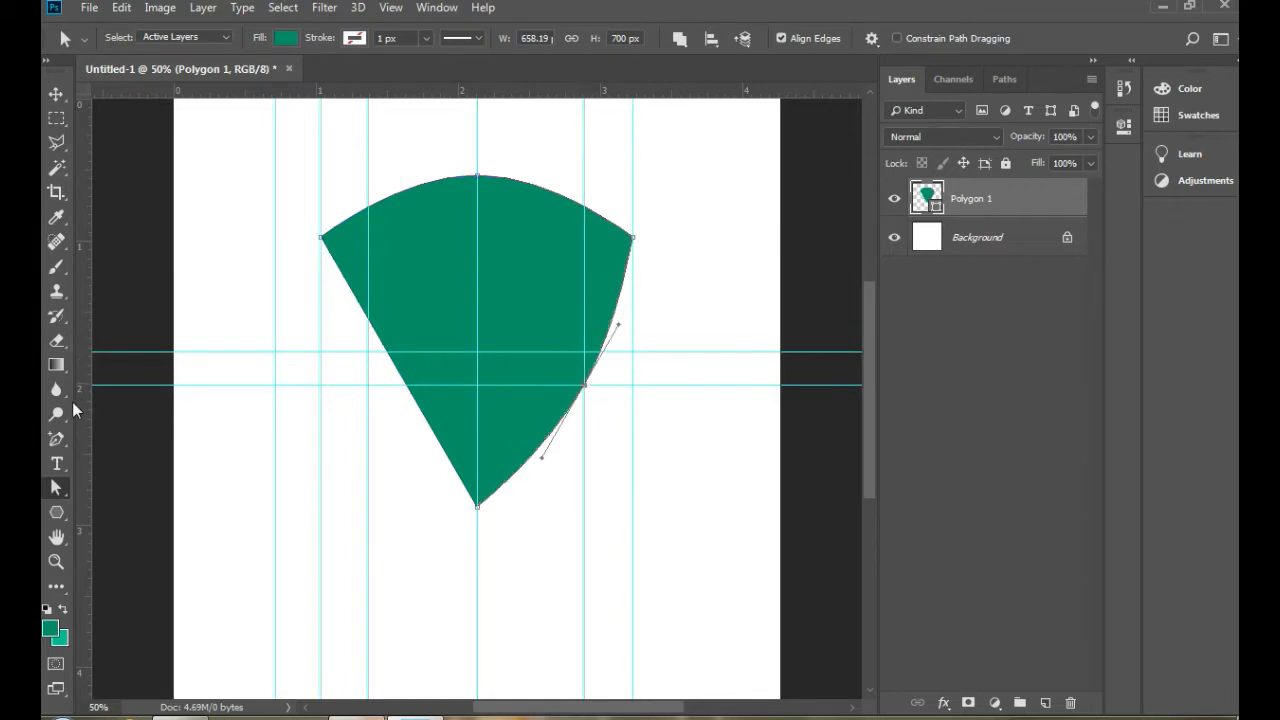
pyautogui.moveTo(390, 365); pyautogui.dragTo(382, 390)
pyautogui.moveTo(479, 546); pyautogui.dragTo(478, 545)
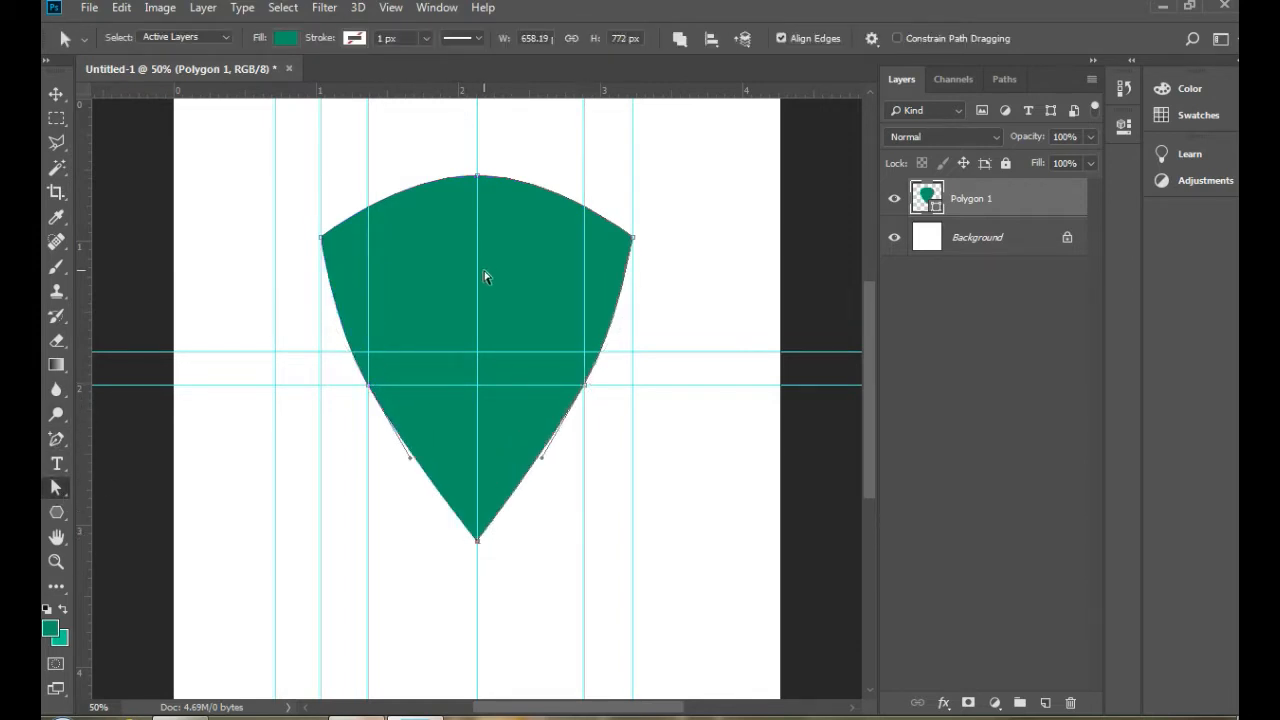
pyautogui.hotkey('ctrl', 'z')
pyautogui.click(172, 365)
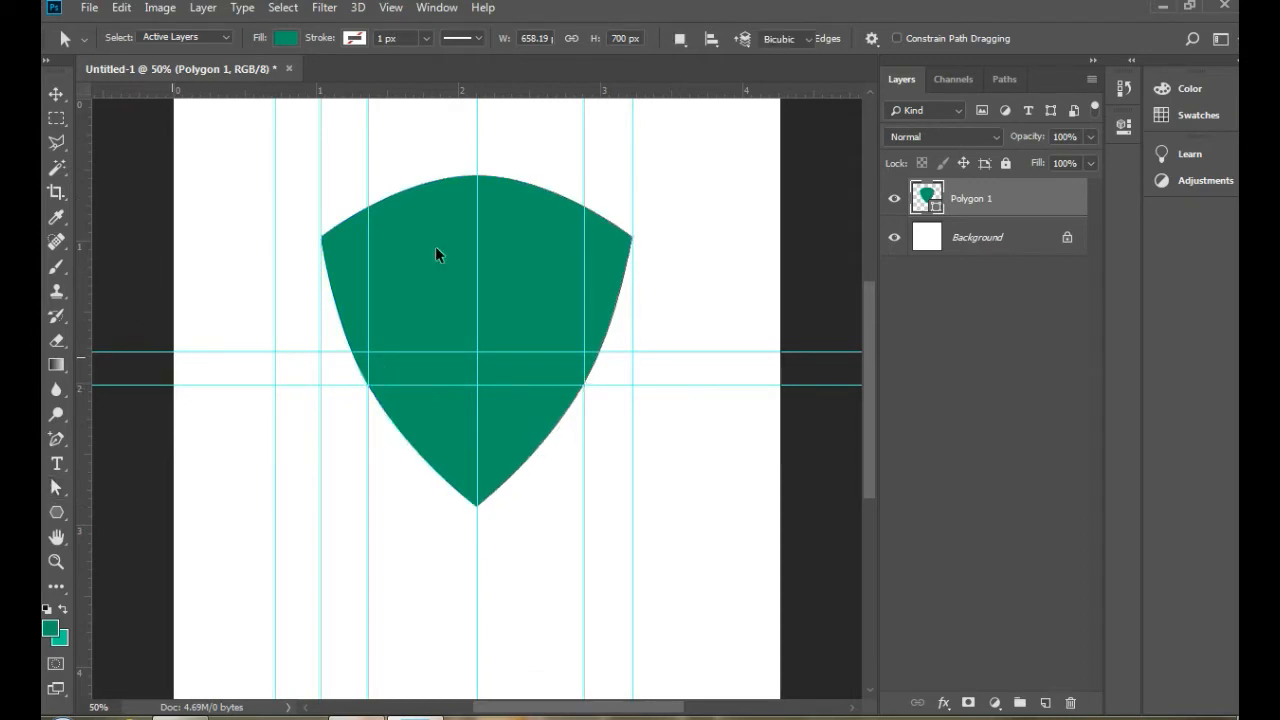
# Step: Stretch the shield upward with Free Transform until its top is about 0.25 in below the canvas edge, and apply it
pyautogui.hotkey('ctrl', 't')
pyautogui.moveTo(477, 176); pyautogui.dragTo(479, 129)
pyautogui.click(56, 94)
pyautogui.click(570, 290)
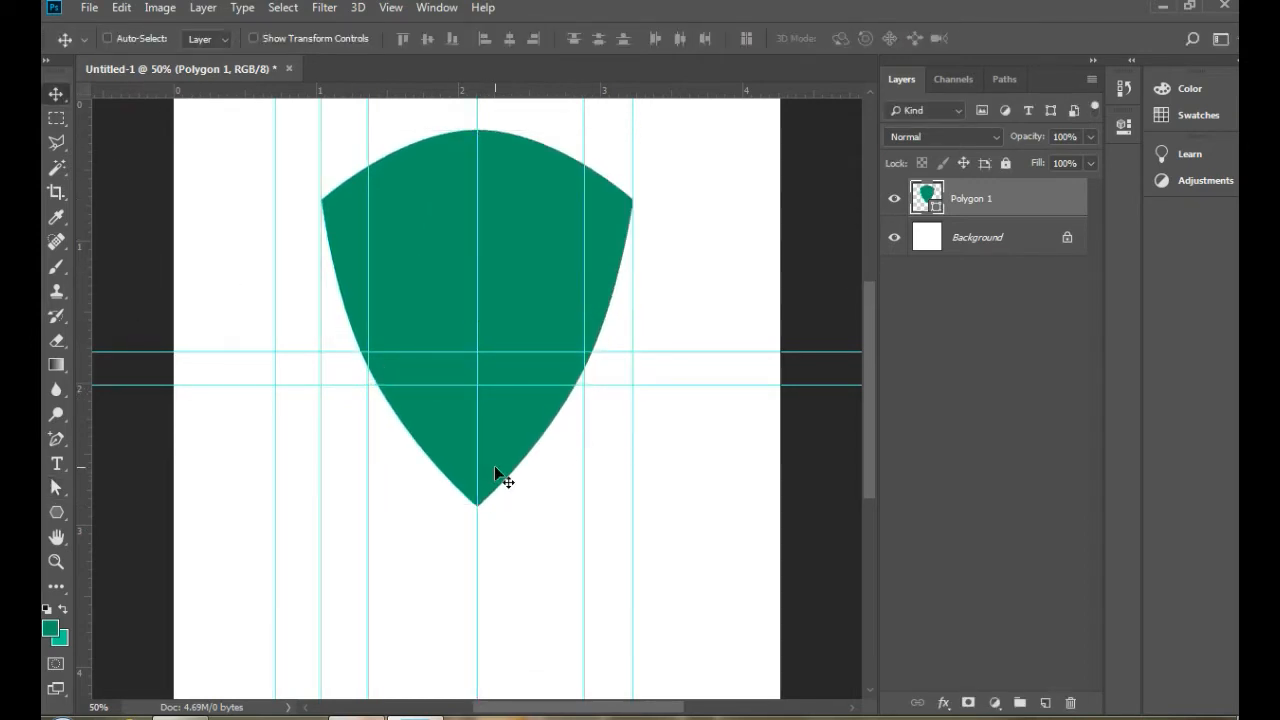
# Step: Recolor the Polygon 1 shield to gray 666666
pyautogui.doubleClick(930, 197)
pyautogui.click(645, 334)
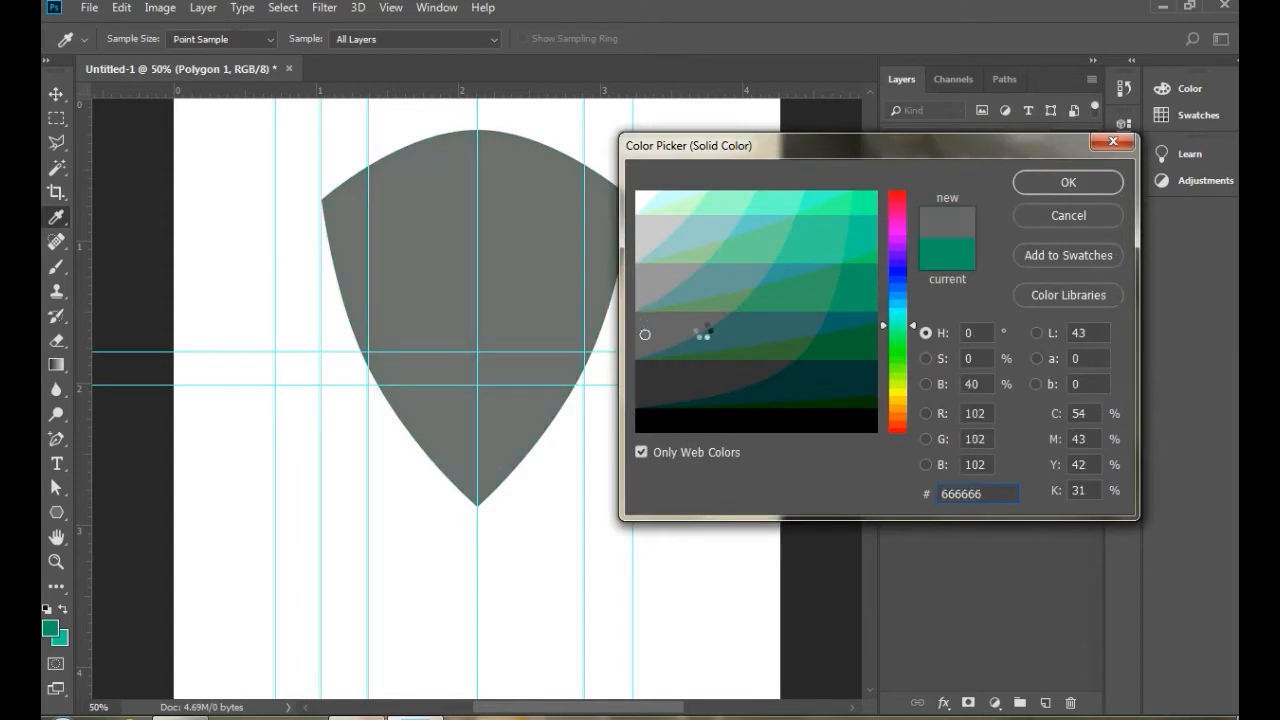
pyautogui.press('Return')
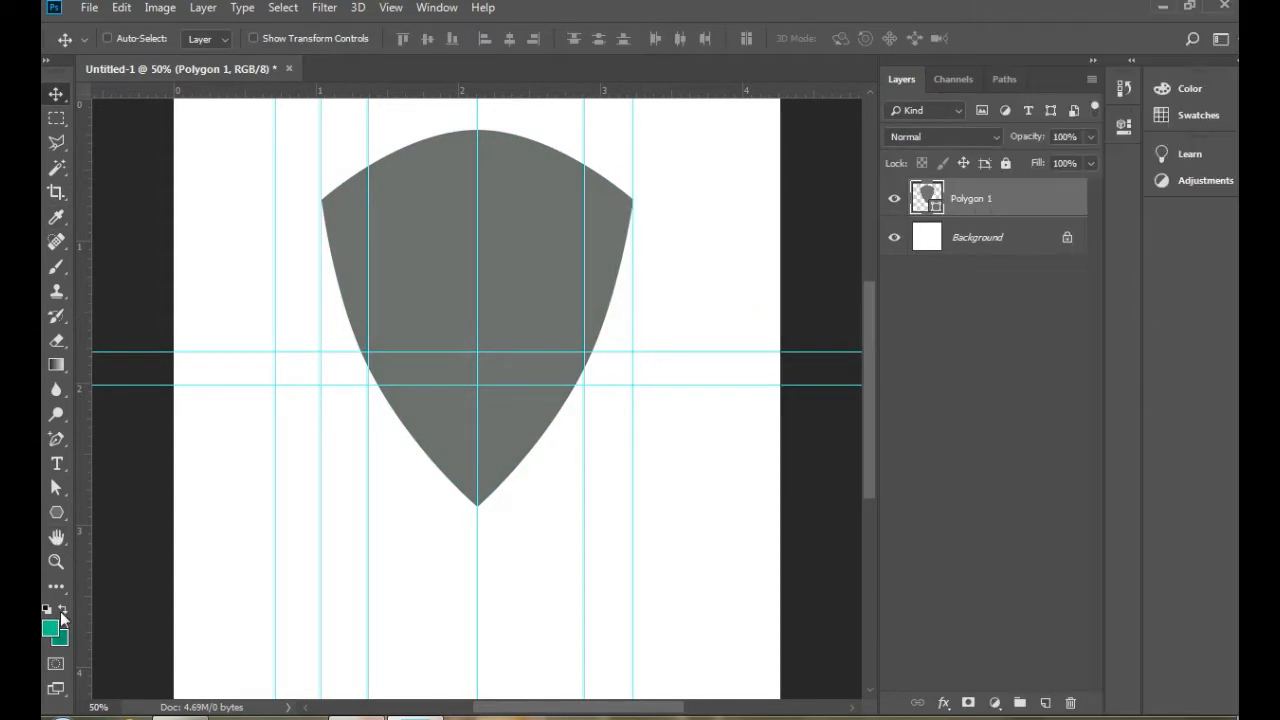
# Step: Add the text SPORT in CollegiateBlackFLF at 70 pt and move it to the middle of the shield
pyautogui.click(404, 323)
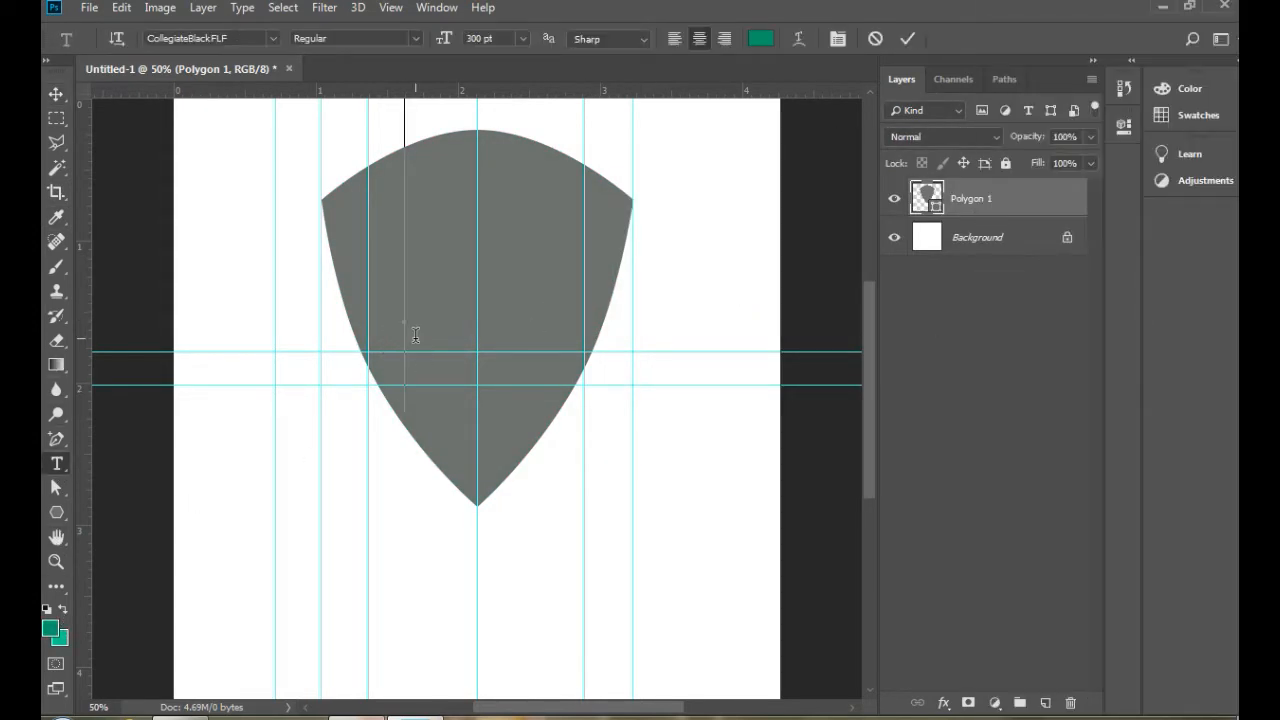
pyautogui.write('SPORT')
pyautogui.hotkey('ctrl', 'a')
pyautogui.moveTo(485, 39); pyautogui.dragTo(473, 40)
pyautogui.write('15')
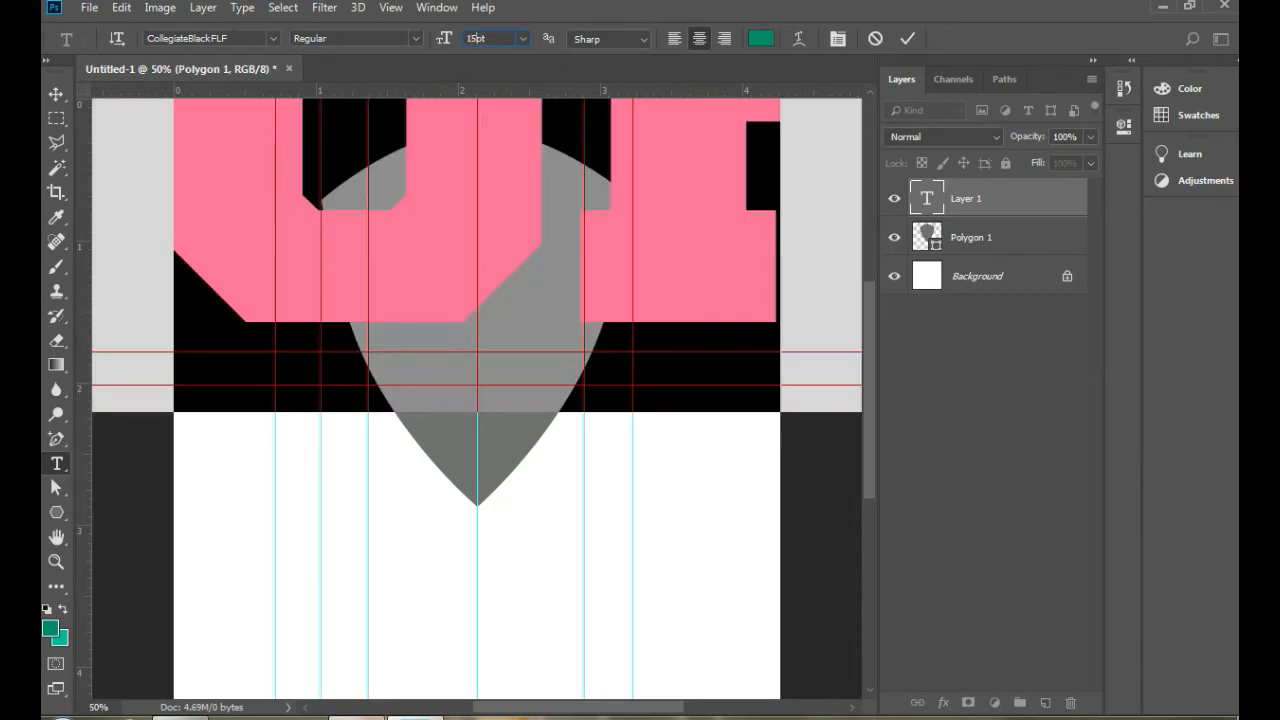
pyautogui.write('0')
pyautogui.press('Return')
pyautogui.write('70')
pyautogui.press('Return')
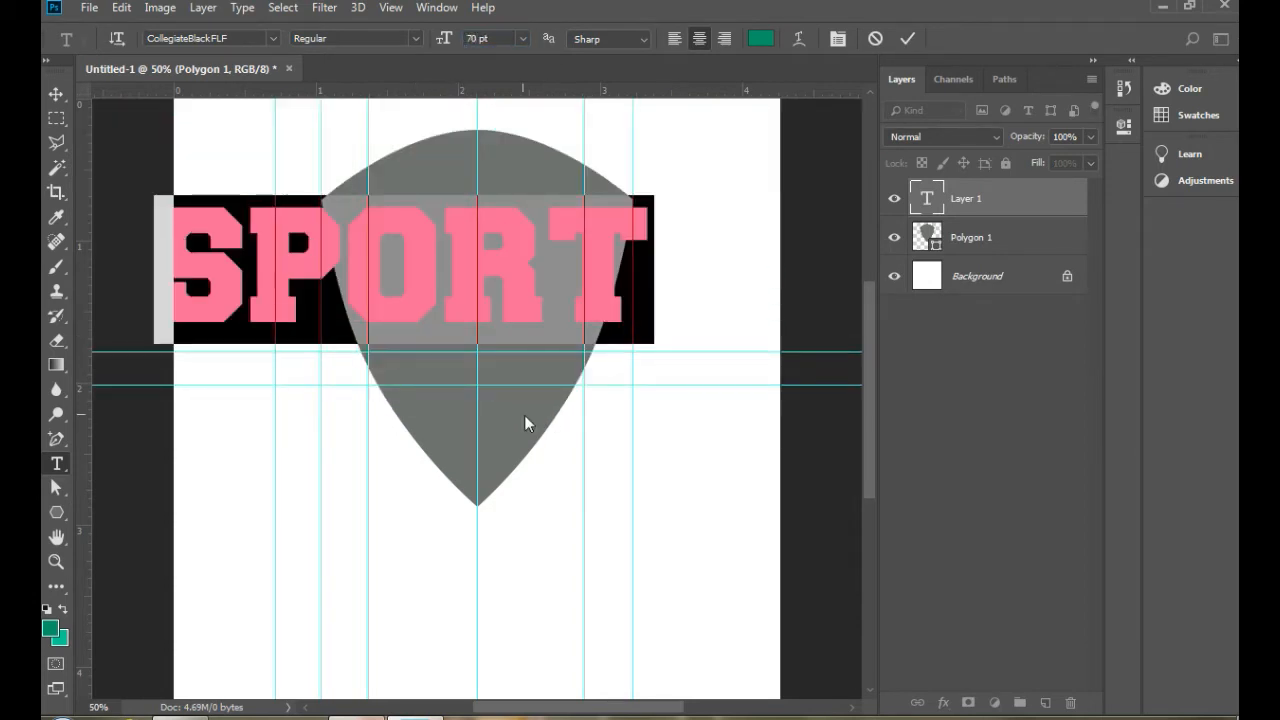
pyautogui.click(526, 418)
pyautogui.click(56, 94)
pyautogui.moveTo(498, 284); pyautogui.dragTo(585, 324)
# Step: Set the SPORT text size to 48 pt and reposition it centred on the shield's upper half
pyautogui.doubleClick(926, 199)
pyautogui.click(523, 39)
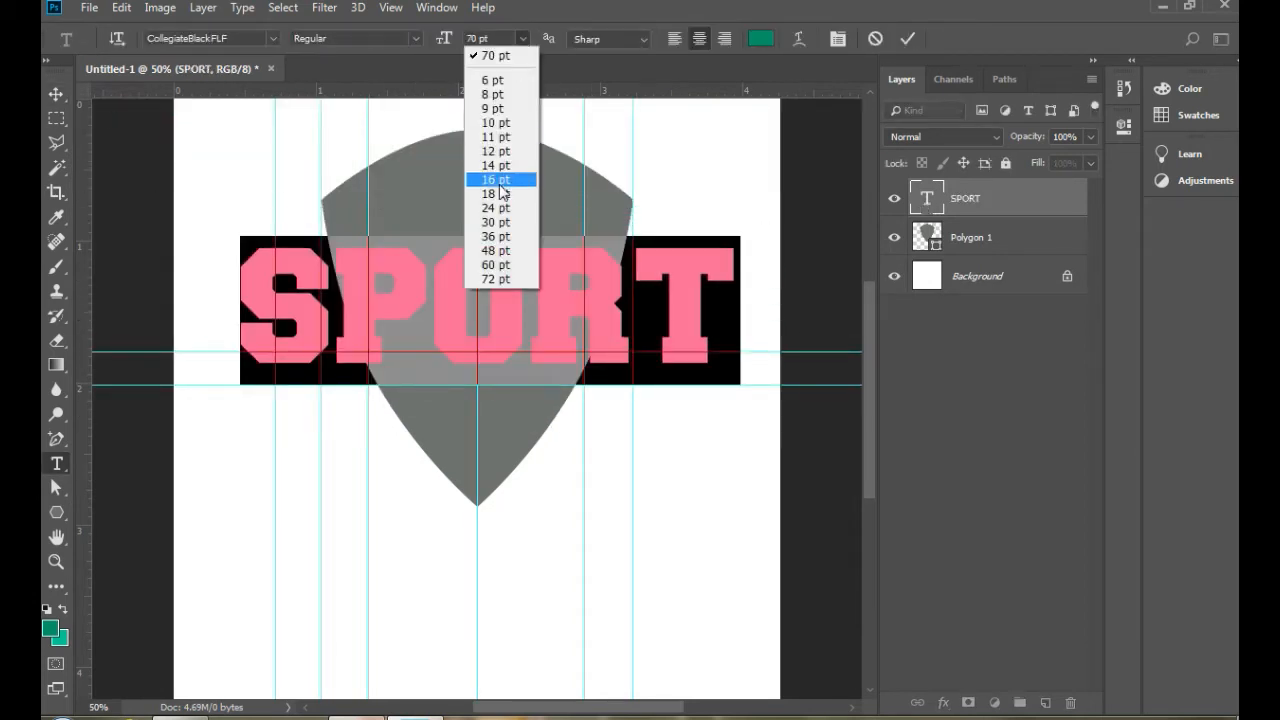
pyautogui.click(500, 208)
pyautogui.moveTo(511, 379); pyautogui.dragTo(505, 322)
pyautogui.click(522, 38)
pyautogui.click(500, 257)
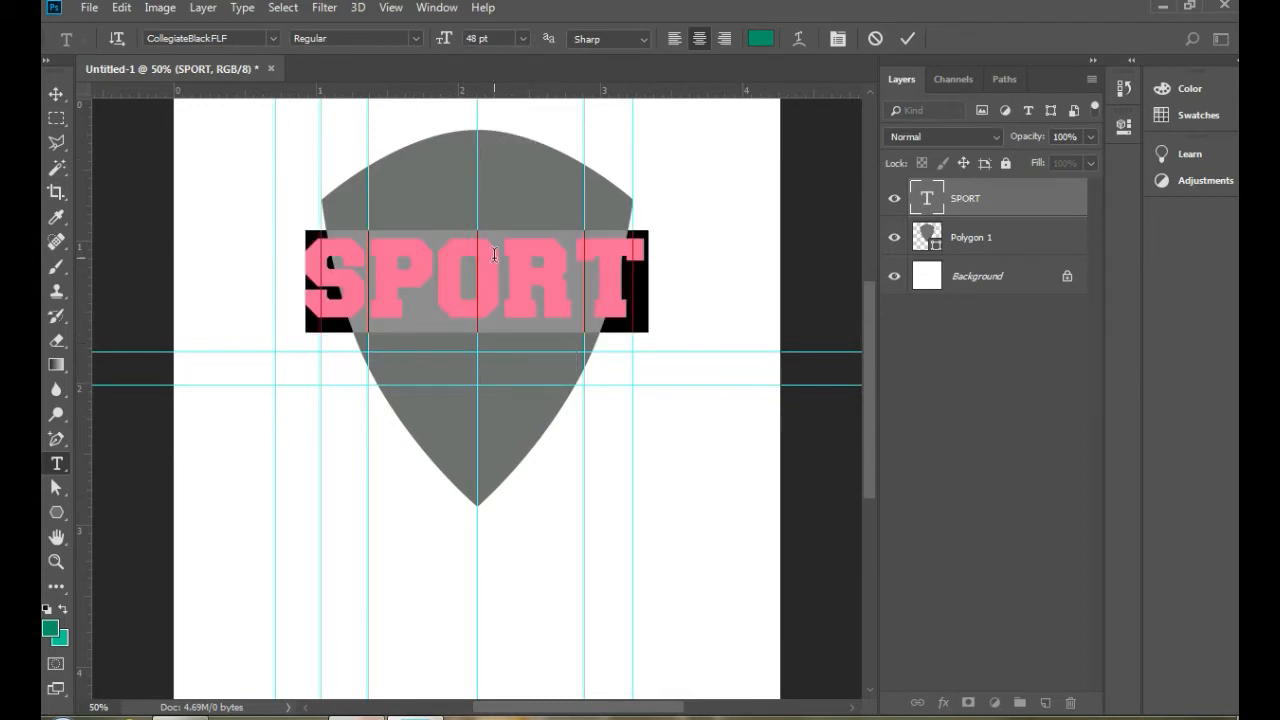
# Step: Change the SPORT text's font to Ironstrike-BlackItalic
pyautogui.click(272, 38)
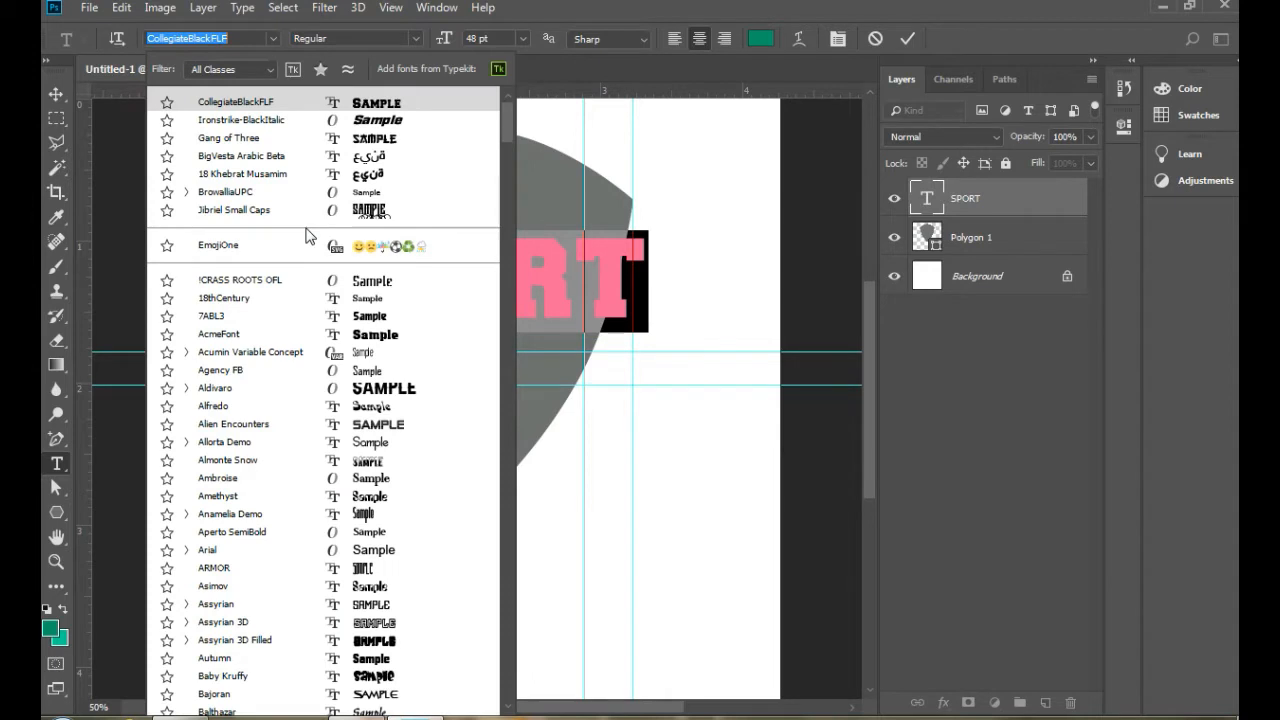
pyautogui.click(338, 121)
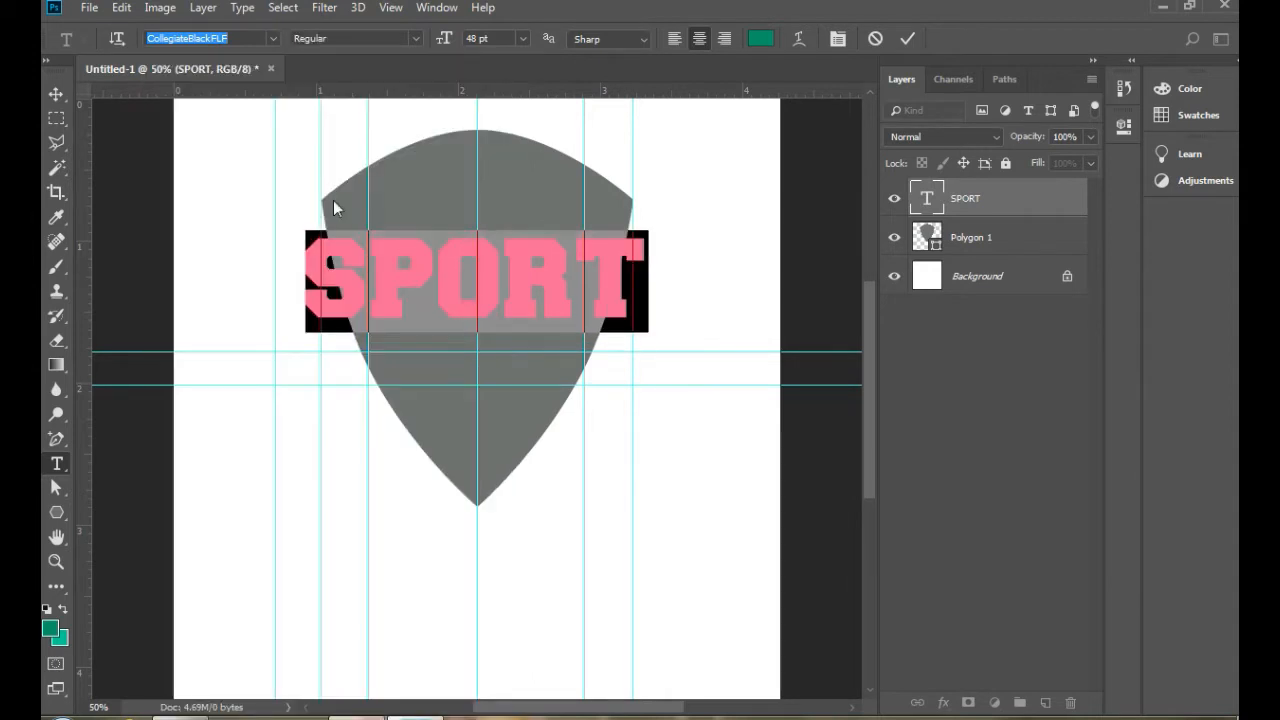
pyautogui.click(58, 94)
# Step: Rotate the SPORT text slightly counterclockwise, shift it down a little on the shield, and apply the transform
pyautogui.hotkey('ctrl', 't')
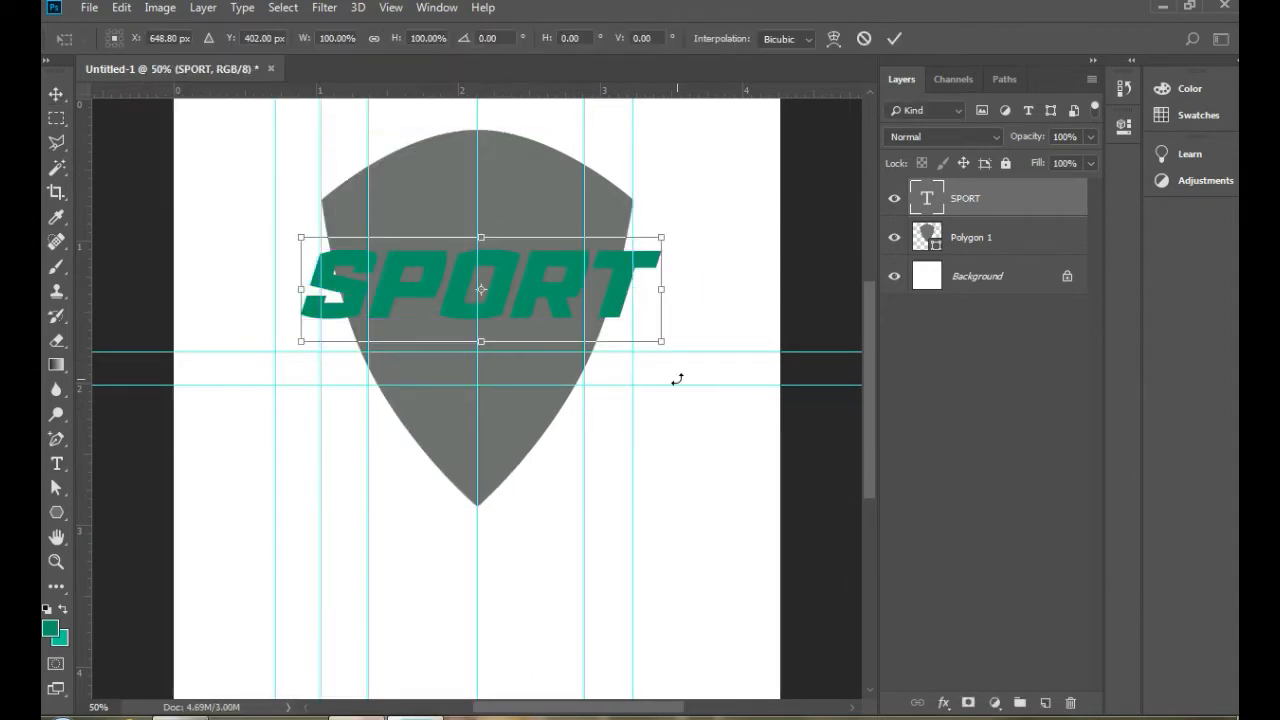
pyautogui.moveTo(677, 377); pyautogui.dragTo(683, 361)
pyautogui.moveTo(573, 291); pyautogui.dragTo(575, 307)
pyautogui.click(57, 94)
pyautogui.click(588, 284)
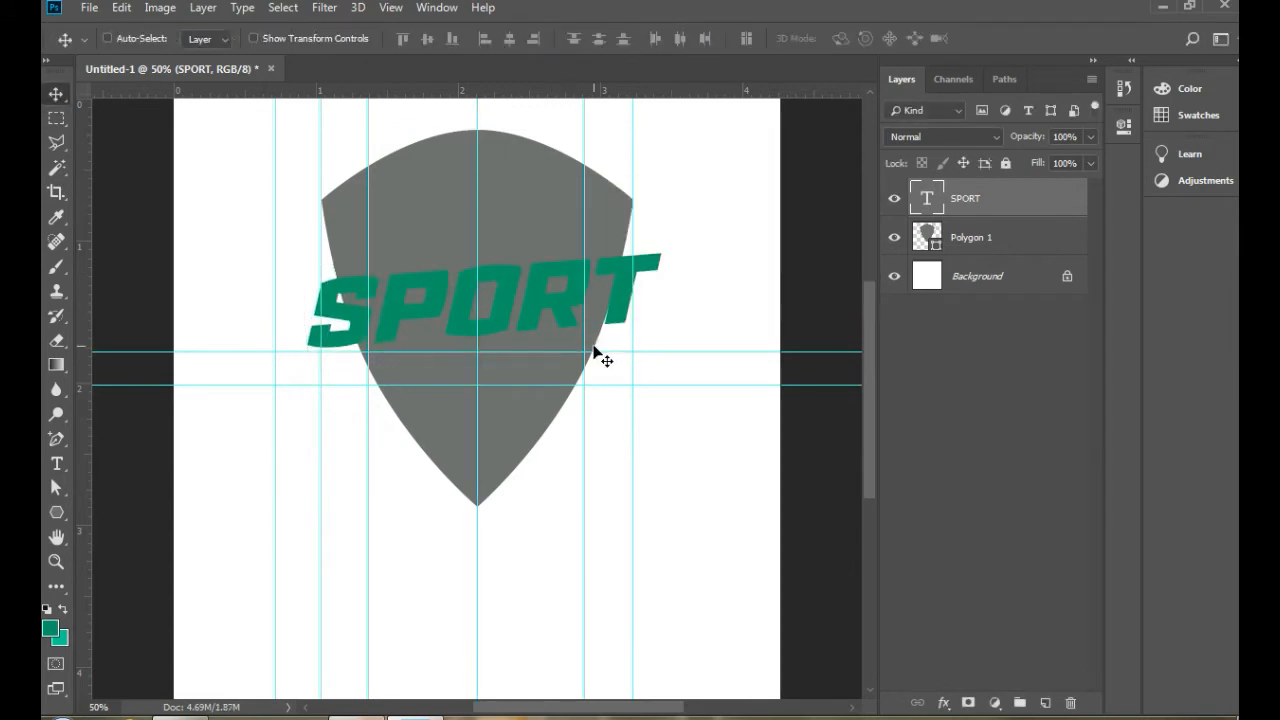
# Step: Duplicate the SPORT text layer as SPORT copy
pyautogui.click(982, 246)
pyautogui.click(975, 211)
pyautogui.rightClick(969, 206)
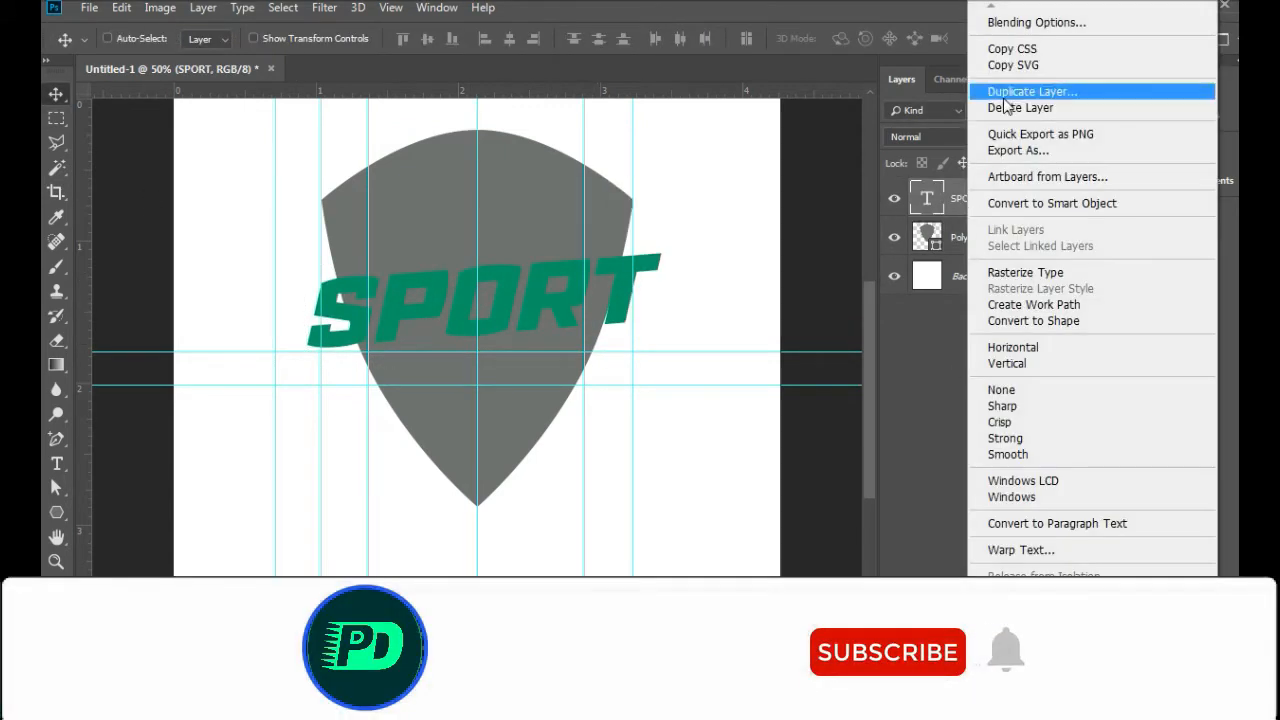
pyautogui.click(1000, 89)
pyautogui.press('Return')
pyautogui.click(966, 243)
pyautogui.rightClick(968, 245)
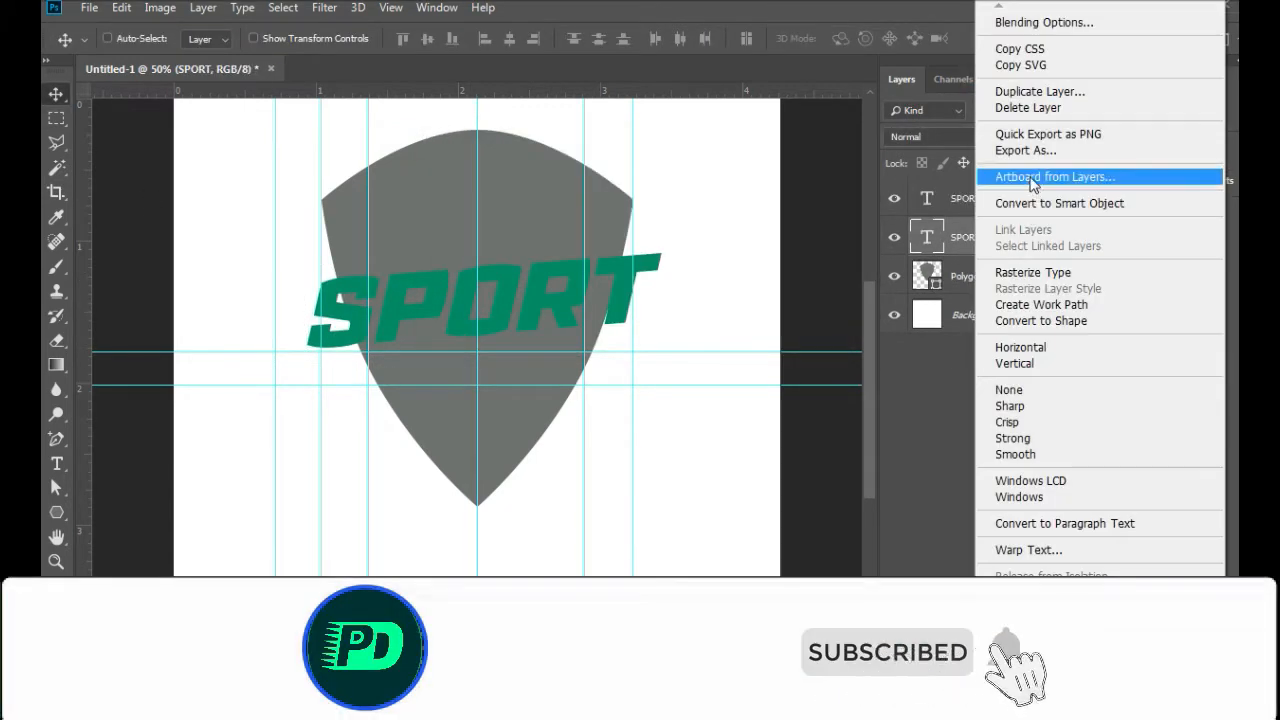
pyautogui.click(1030, 174)
pyautogui.press('Return')
pyautogui.hotkey('ctrl', 'z')
# Step: Convert the original SPORT text layer to a shape and give it a solid dark green stroke extending beyond the letter edges
pyautogui.rightClick(980, 241)
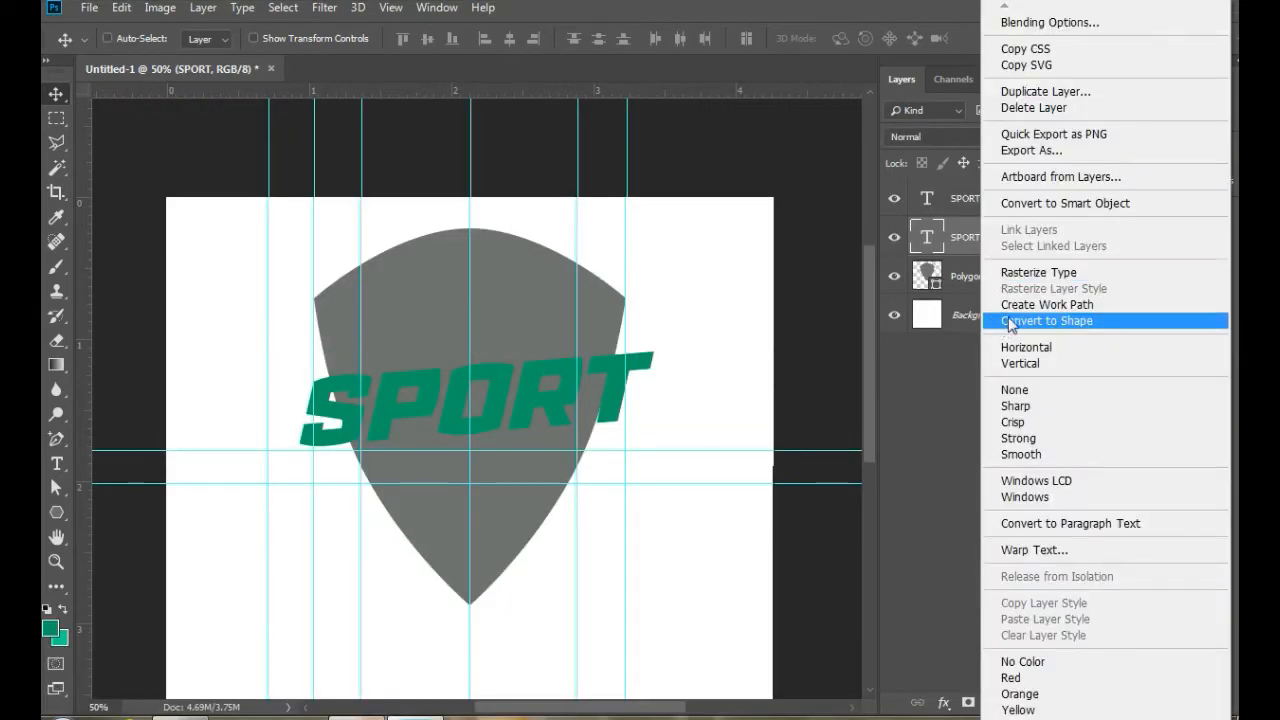
pyautogui.click(1012, 322)
pyautogui.click(56, 512)
pyautogui.click(211, 38)
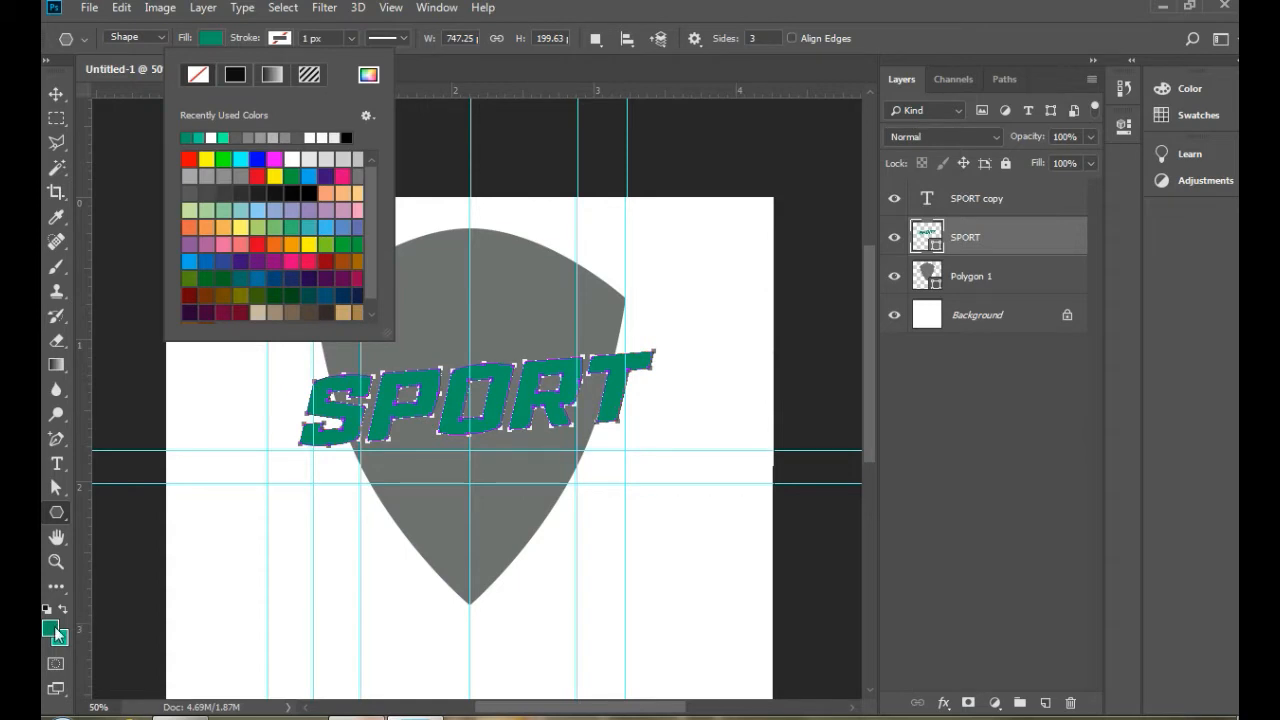
pyautogui.click(388, 38)
pyautogui.click(325, 238)
pyautogui.click(336, 281)
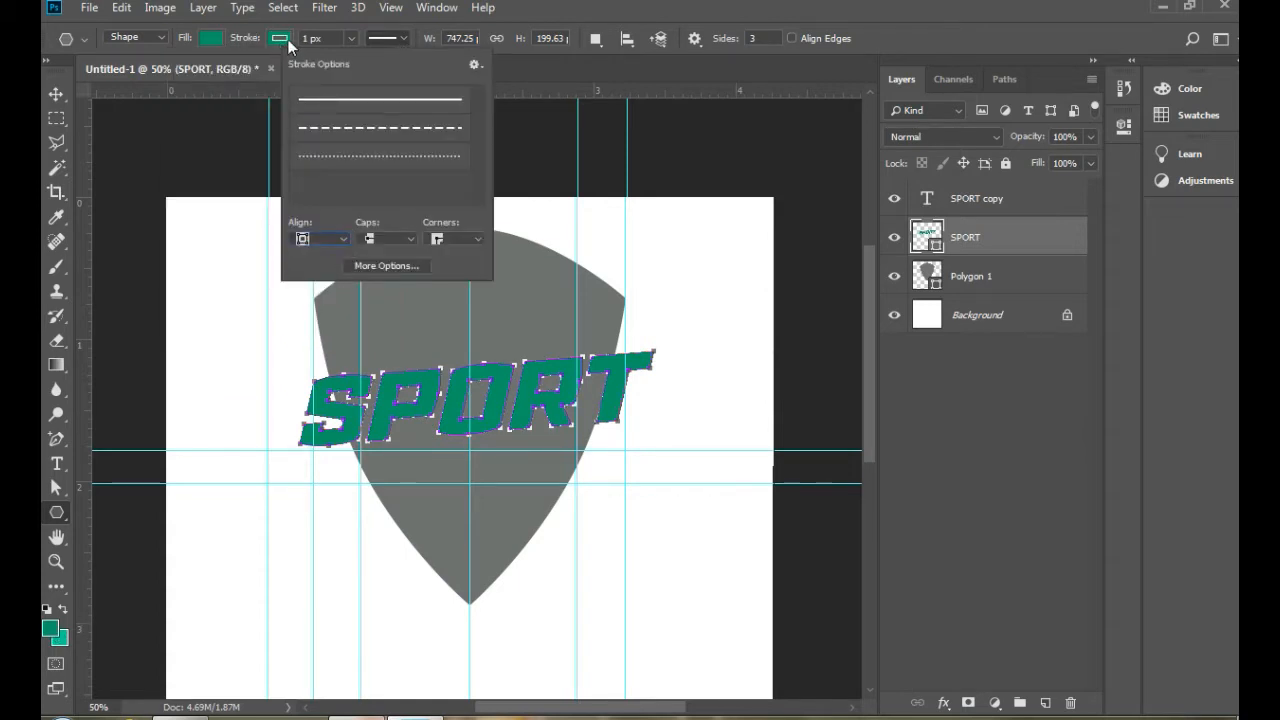
# Step: Set the SPORT shape's stroke width to 23.79 px
pyautogui.click(286, 41)
pyautogui.click(351, 38)
pyautogui.moveTo(338, 62); pyautogui.dragTo(360, 63)
pyautogui.click(211, 39)
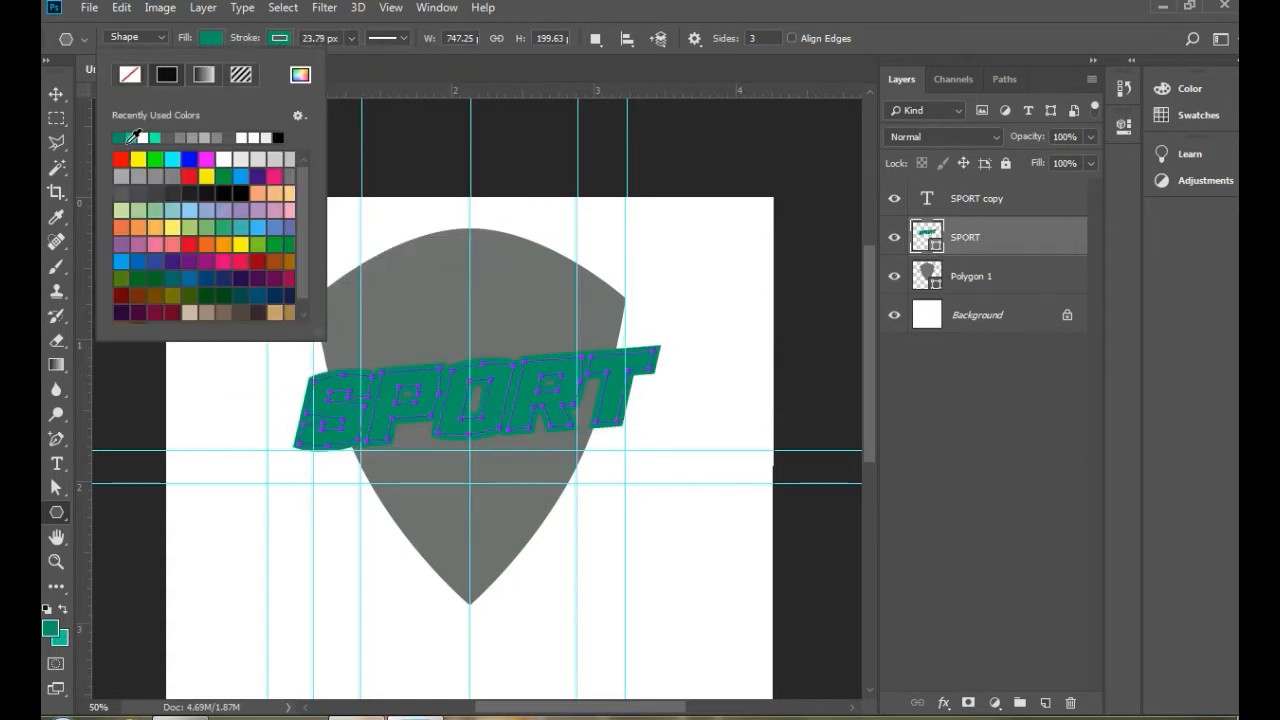
pyautogui.click(809, 211)
# Step: Recolor the SPORT copy text to white and deselect all layers
pyautogui.doubleClick(927, 198)
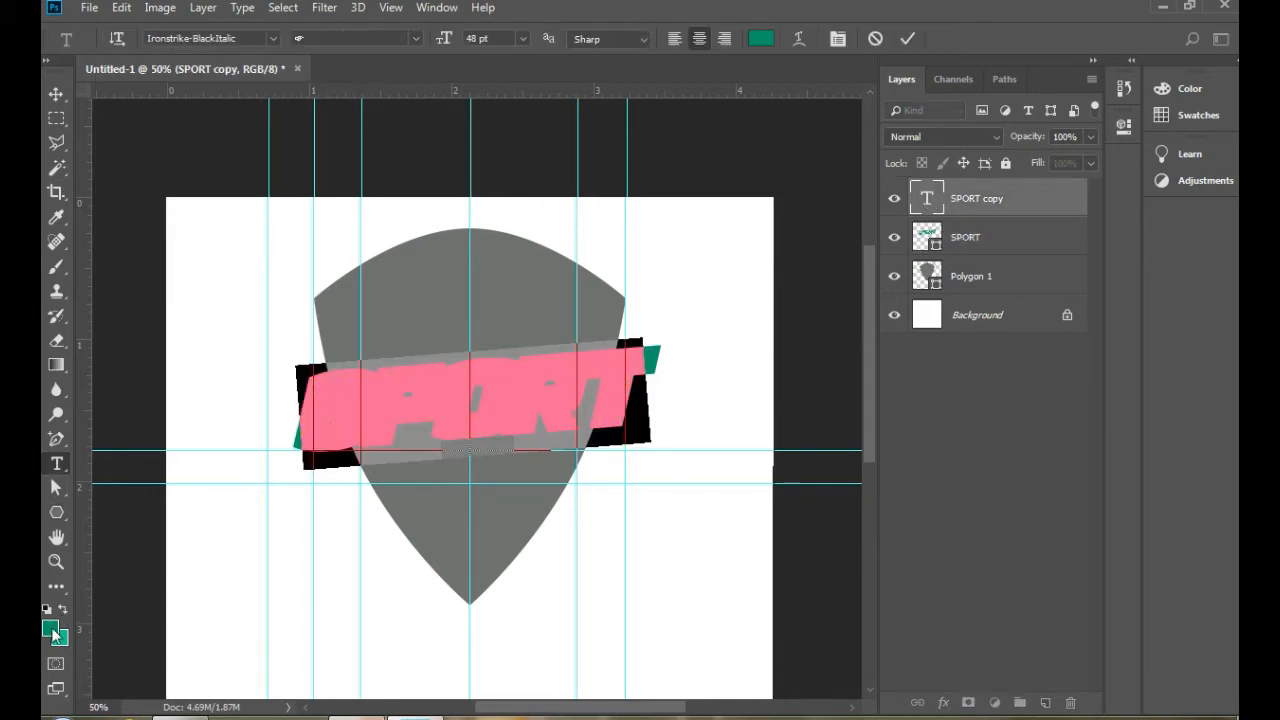
pyautogui.click(52, 629)
pyautogui.click(639, 201)
pyautogui.click(1062, 183)
pyautogui.click(966, 243)
pyautogui.click(993, 281)
pyautogui.click(965, 420)
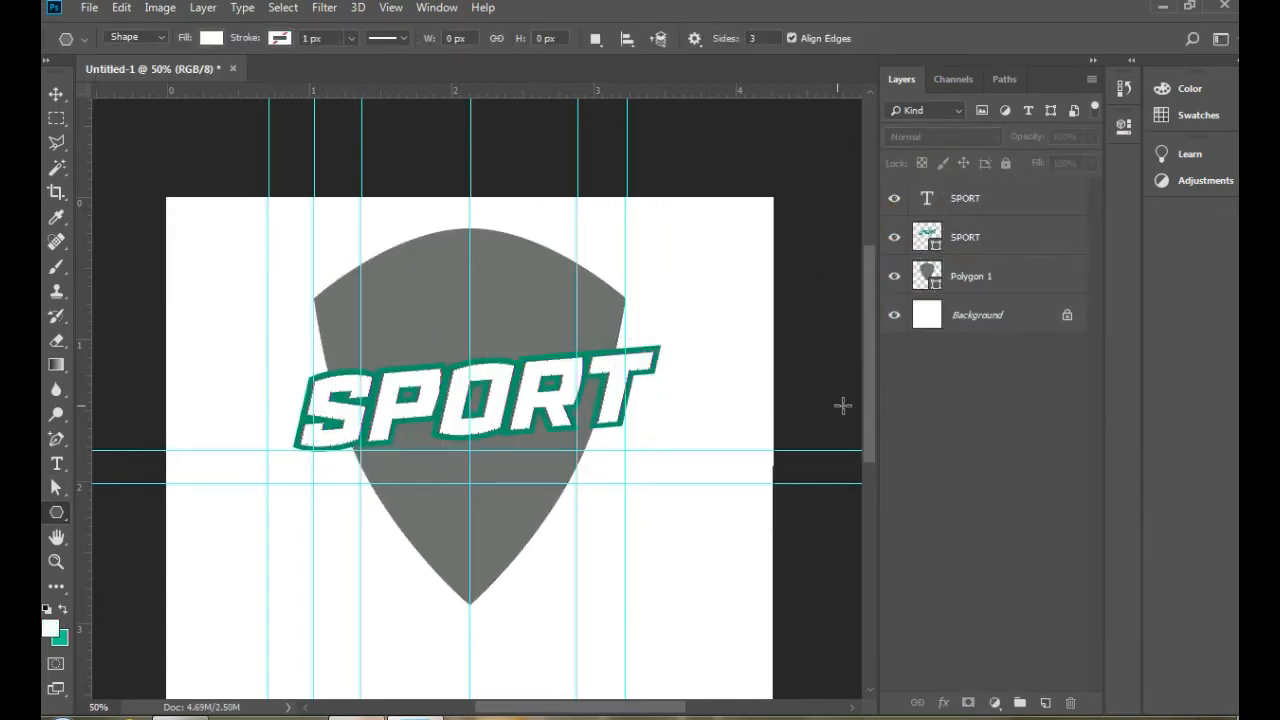
# Step: Duplicate the gray Polygon 1 shield layer
pyautogui.click(469, 287)
pyautogui.click(631, 286)
pyautogui.click(968, 240)
pyautogui.press('v')
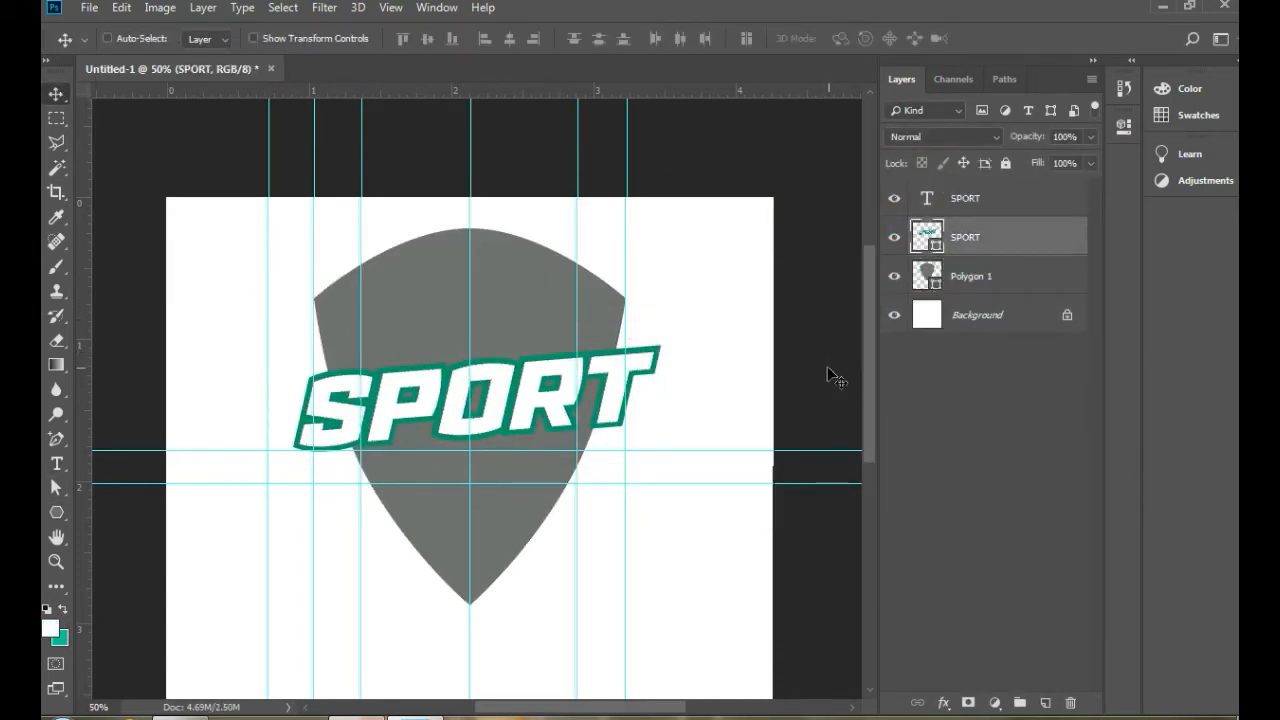
pyautogui.rightClick(977, 281)
pyautogui.click(903, 394)
pyautogui.rightClick(977, 281)
pyautogui.click(1021, 81)
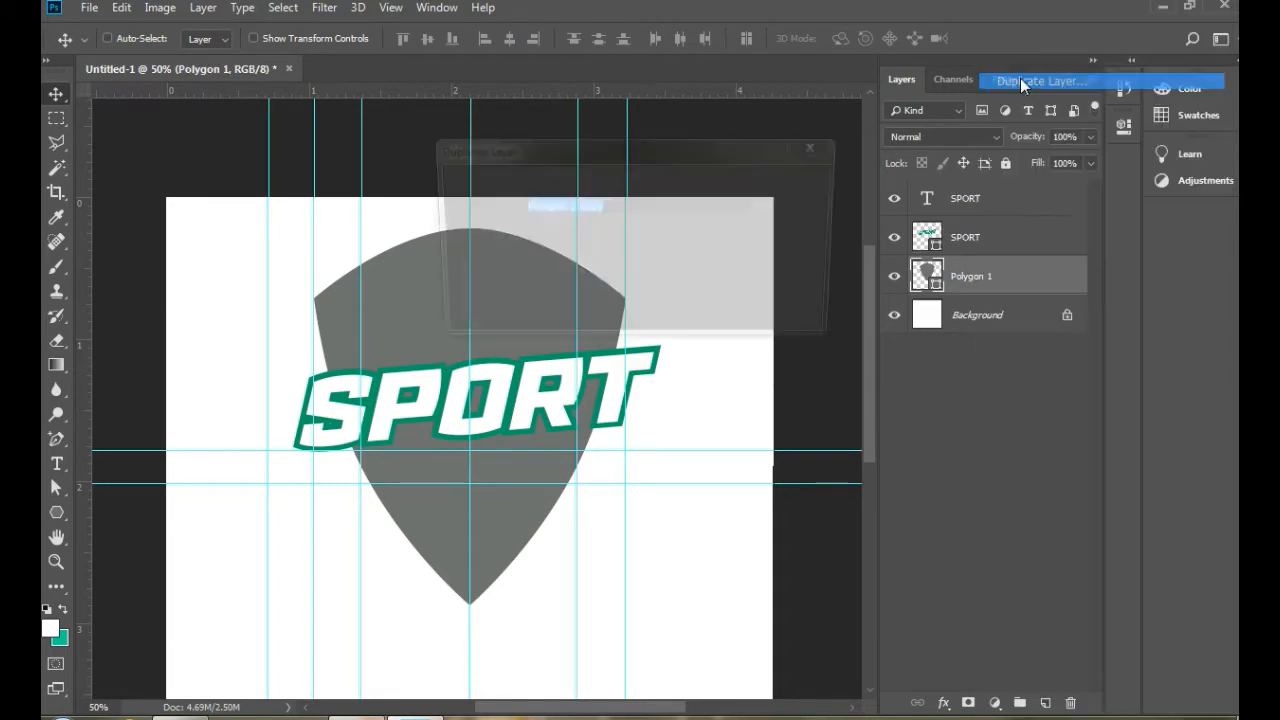
pyautogui.press('Return')
# Step: Give the original Polygon 1 shield a solid dark green stroke 40.16 px wide
pyautogui.click(966, 314)
pyautogui.press('u')
pyautogui.click(211, 38)
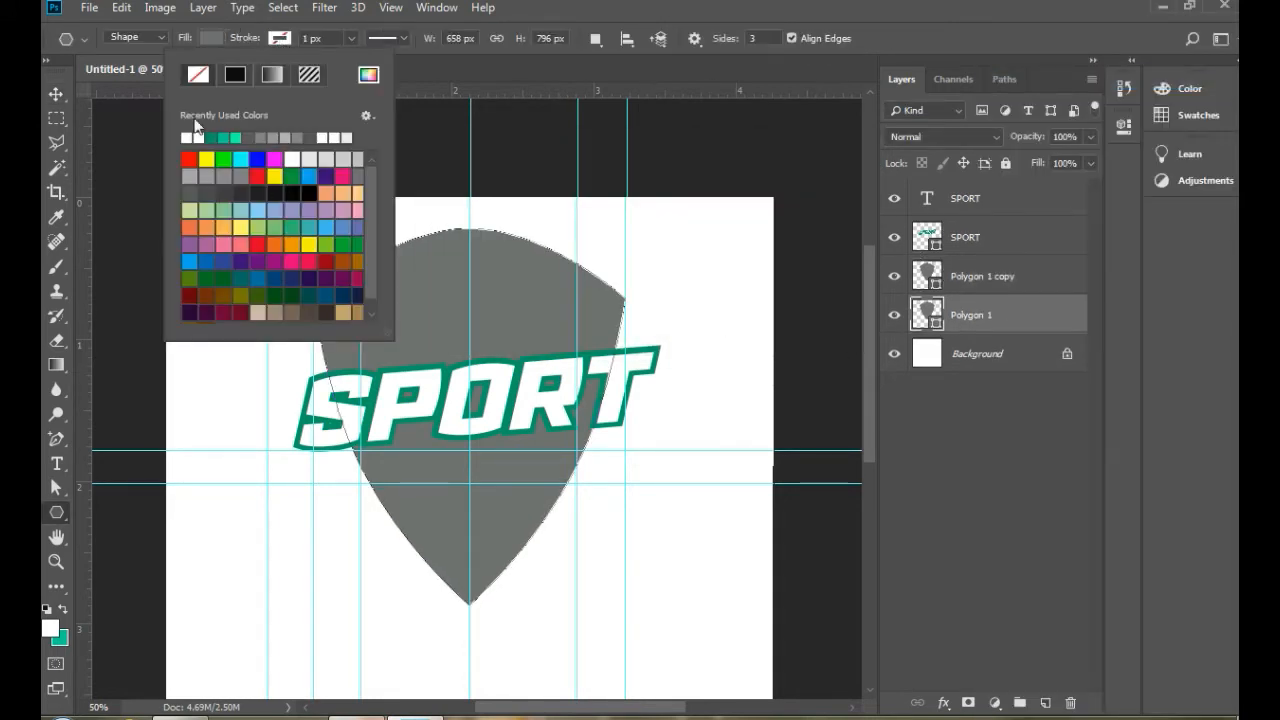
pyautogui.click(351, 38)
pyautogui.moveTo(337, 61); pyautogui.dragTo(363, 66)
pyautogui.click(398, 43)
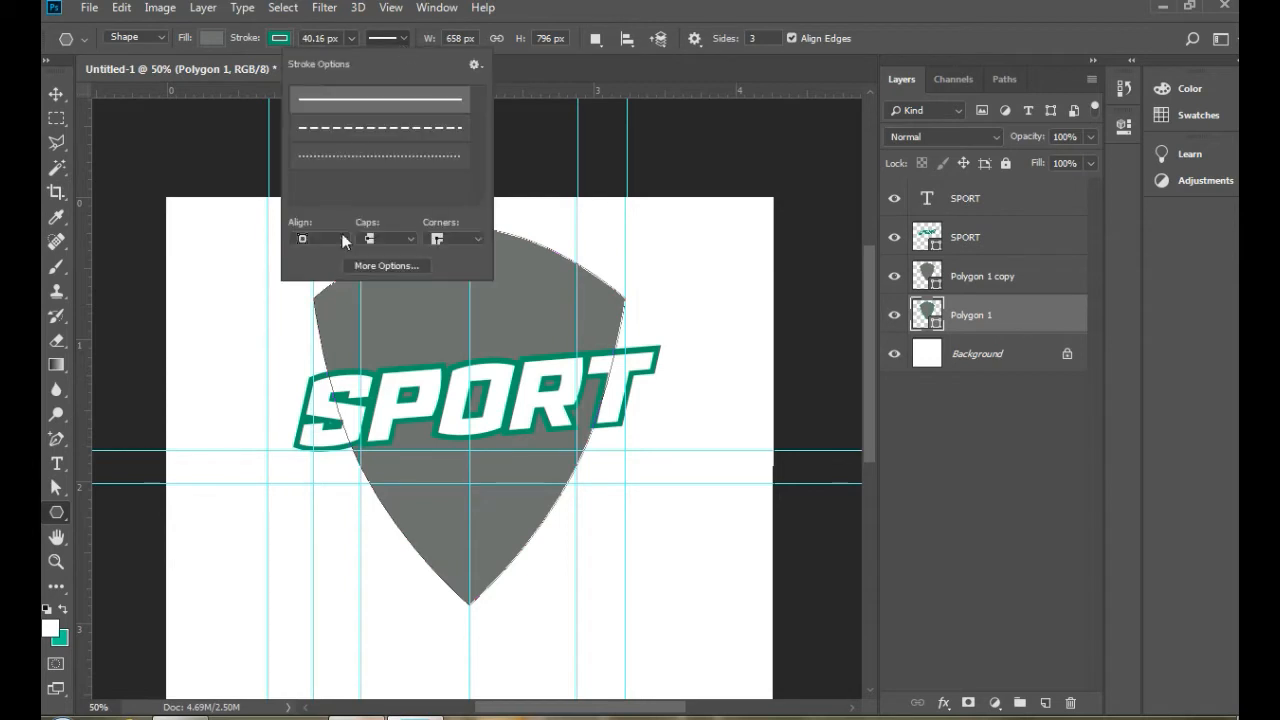
# Step: Set the Polygon 1 stroke to 51.08 px aligned inside, checking it with Polygon 1 copy temporarily hidden
pyautogui.click(351, 39)
pyautogui.moveTo(353, 62)
pyautogui.mouseDown()
pyautogui.moveTo(340, 64)
pyautogui.moveTo(377, 66)
pyautogui.moveTo(334, 62)
pyautogui.mouseUp()
pyautogui.click(386, 41)
pyautogui.click(337, 239)
pyautogui.click(335, 263)
pyautogui.click(351, 38)
pyautogui.click(894, 276)
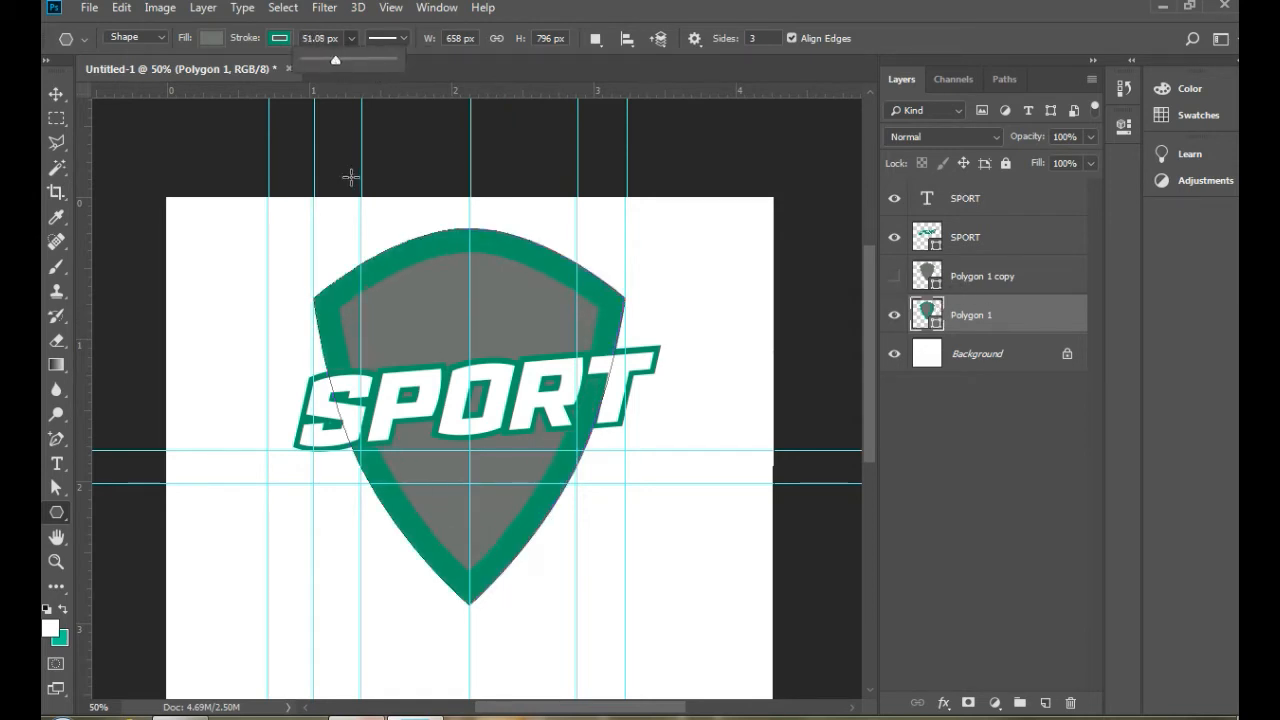
pyautogui.click(894, 276)
# Step: Shrink Polygon 1 copy from all four sides to fit the gray area inside the shield's green border
pyautogui.click(983, 282)
pyautogui.hotkey('ctrl', 't')
pyautogui.moveTo(470, 229); pyautogui.dragTo(470, 263)
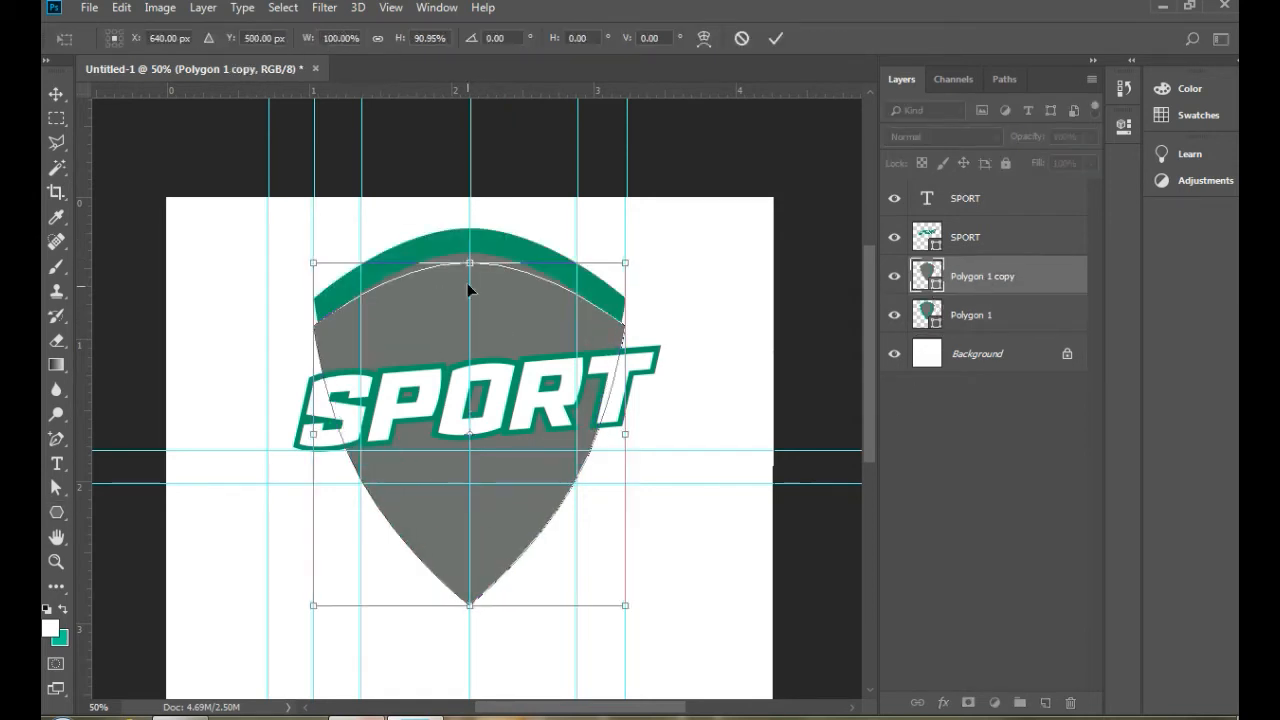
pyautogui.moveTo(470, 604); pyautogui.dragTo(471, 564)
pyautogui.moveTo(314, 414); pyautogui.dragTo(336, 415)
pyautogui.moveTo(623, 414); pyautogui.dragTo(597, 414)
pyautogui.moveTo(336, 414); pyautogui.dragTo(336, 413)
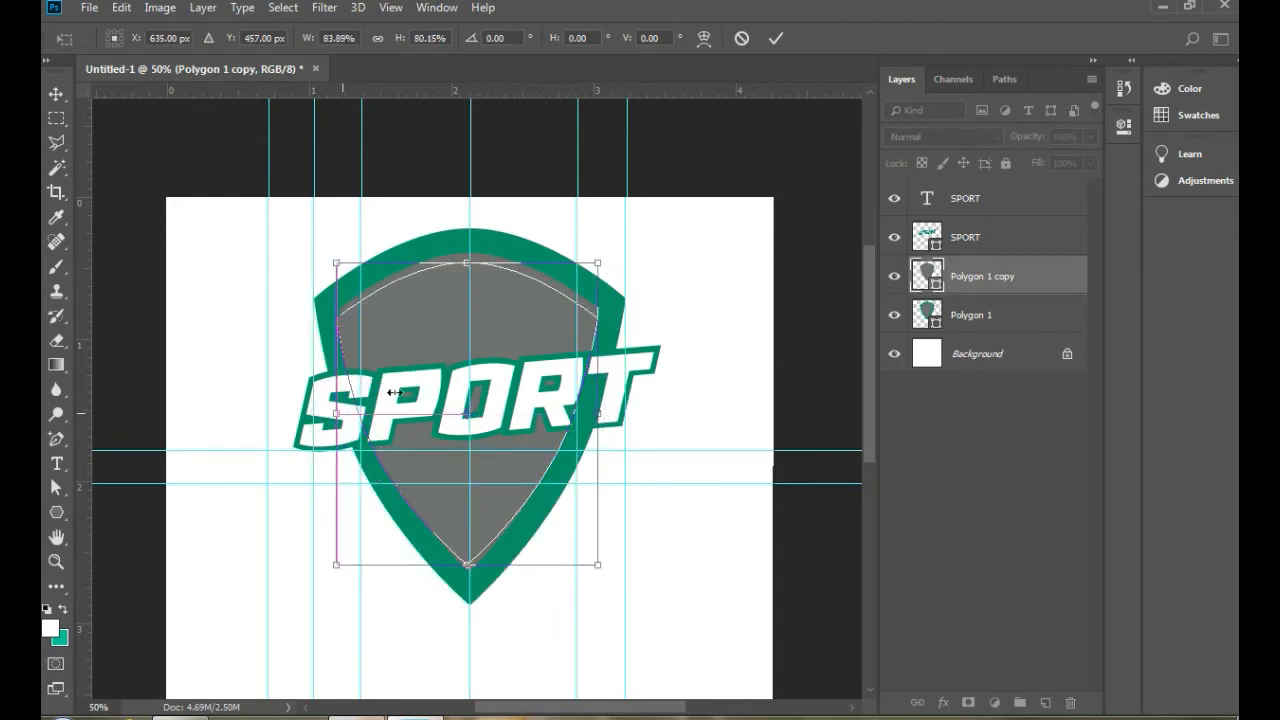
pyautogui.moveTo(468, 263); pyautogui.dragTo(468, 254)
pyautogui.moveTo(468, 565); pyautogui.dragTo(468, 573)
pyautogui.click(57, 94)
pyautogui.press('Return')
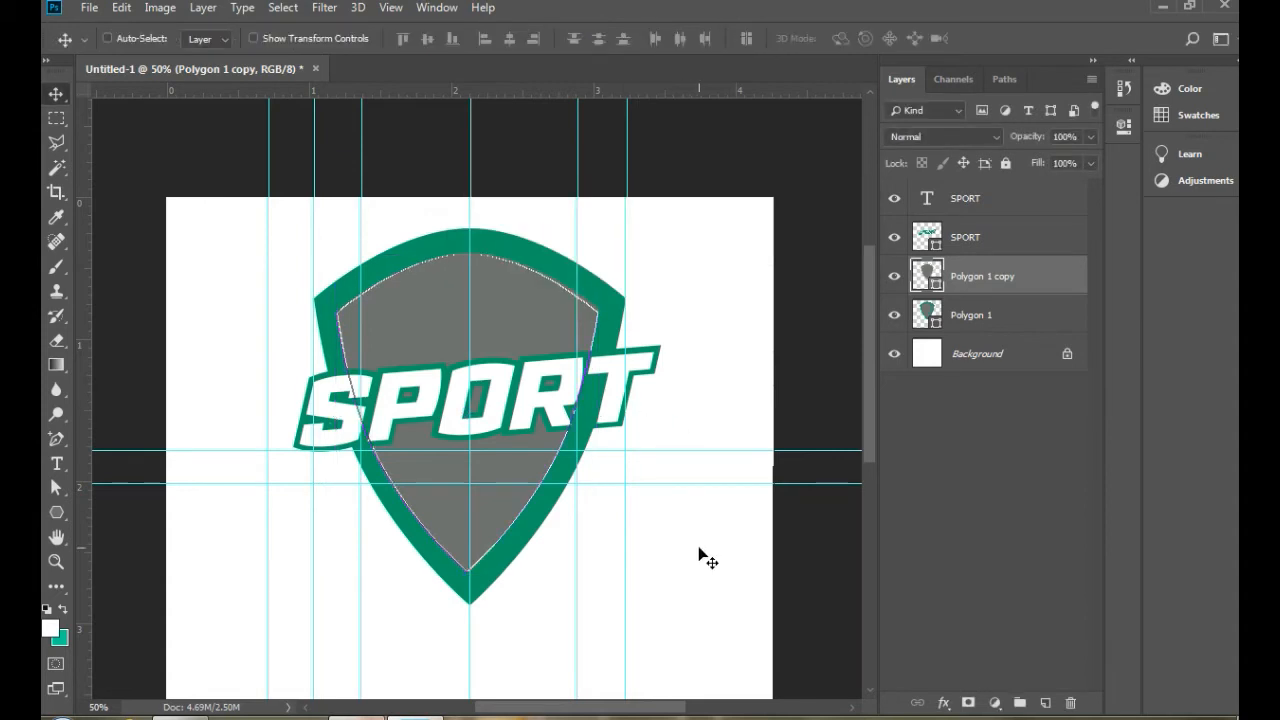
# Step: Hide and delete the Polygon 1 copy layer
pyautogui.click(894, 276)
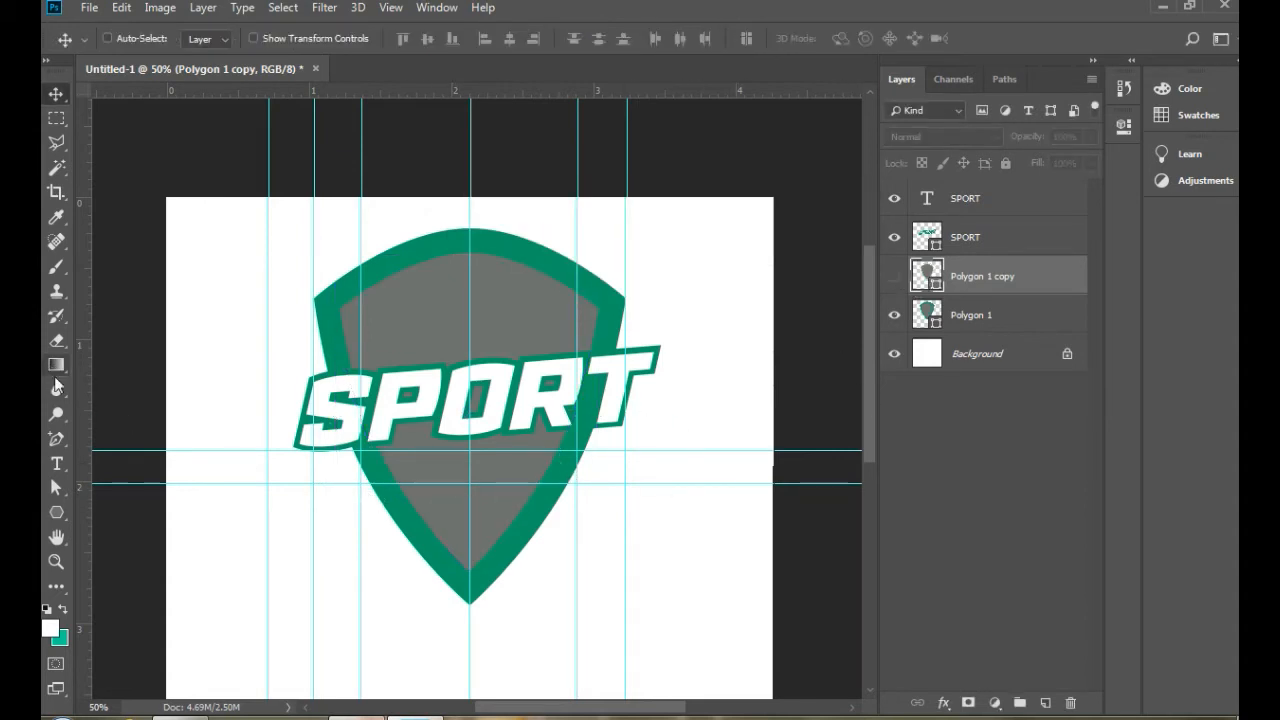
pyautogui.click(57, 512)
pyautogui.press('Delete')
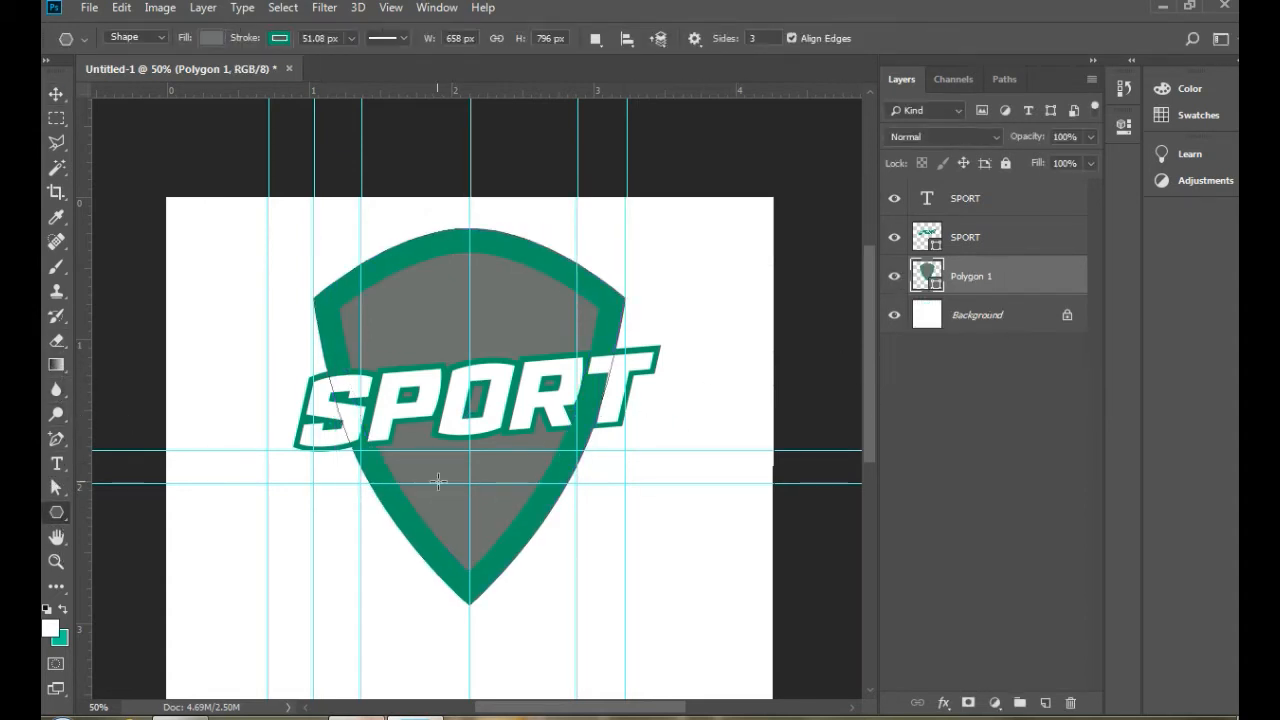
# Step: Draw a downward-pointing triangle about 298 by 258 px in the lower shield, filled dark green without a stroke
pyautogui.moveTo(469, 450); pyautogui.dragTo(469, 531)
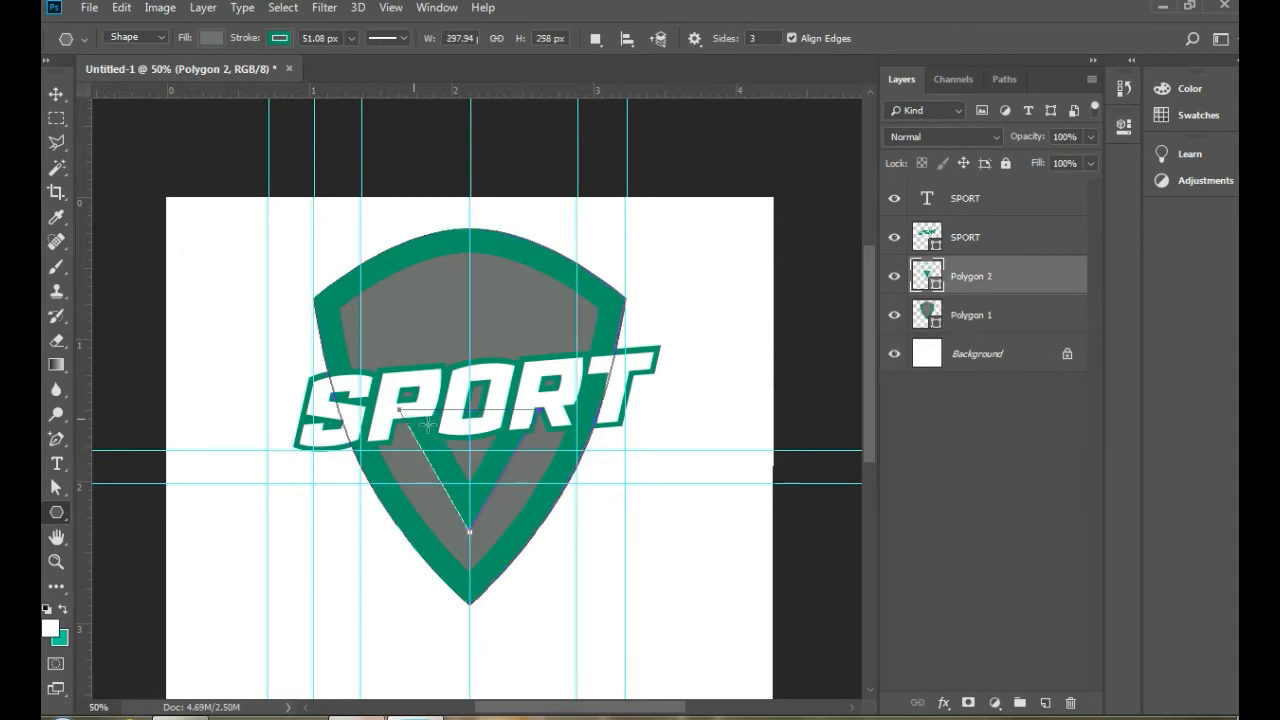
pyautogui.click(367, 40)
pyautogui.click(284, 38)
pyautogui.click(198, 77)
pyautogui.click(211, 38)
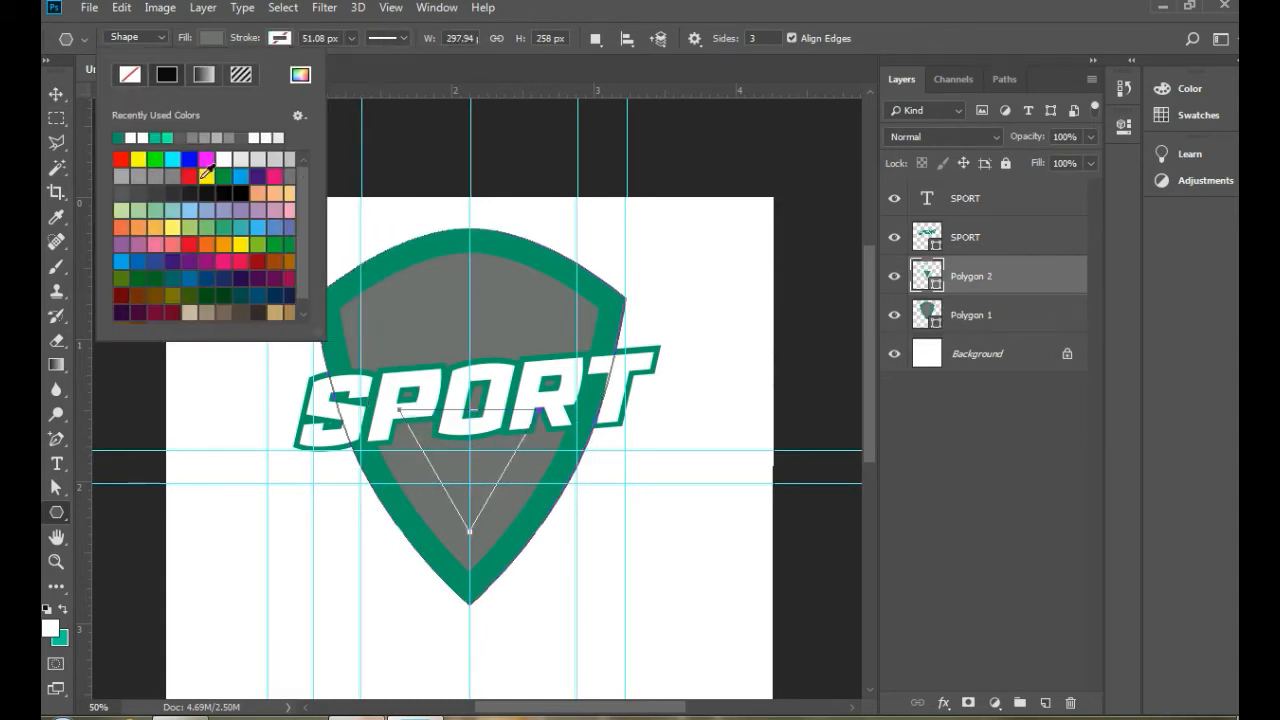
pyautogui.click(119, 138)
# Step: Move the green triangle down into the shield's tip and shrink it to about 226 px wide, leaving a gray margin around its sides
pyautogui.press('v')
pyautogui.moveTo(459, 467); pyautogui.dragTo(460, 498)
pyautogui.hotkey('ctrl', 't')
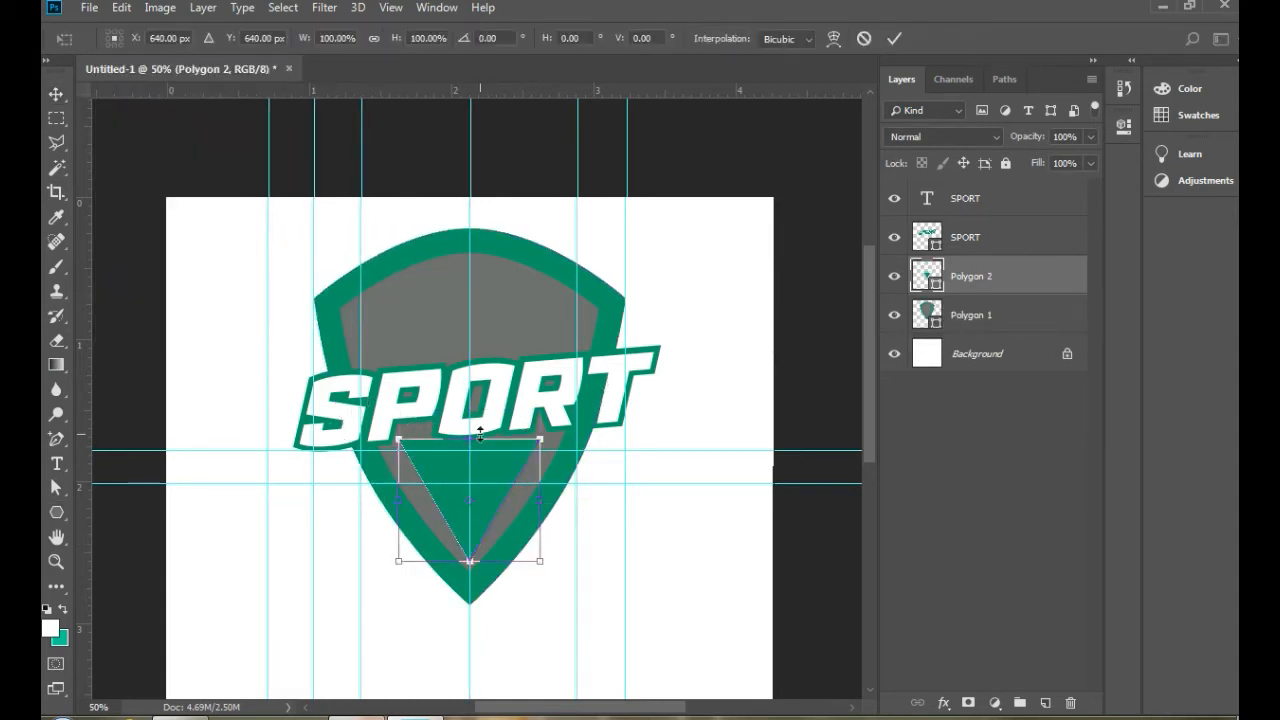
pyautogui.moveTo(470, 440); pyautogui.dragTo(472, 485)
pyautogui.moveTo(398, 521); pyautogui.dragTo(407, 516)
pyautogui.moveTo(540, 521); pyautogui.dragTo(529, 518)
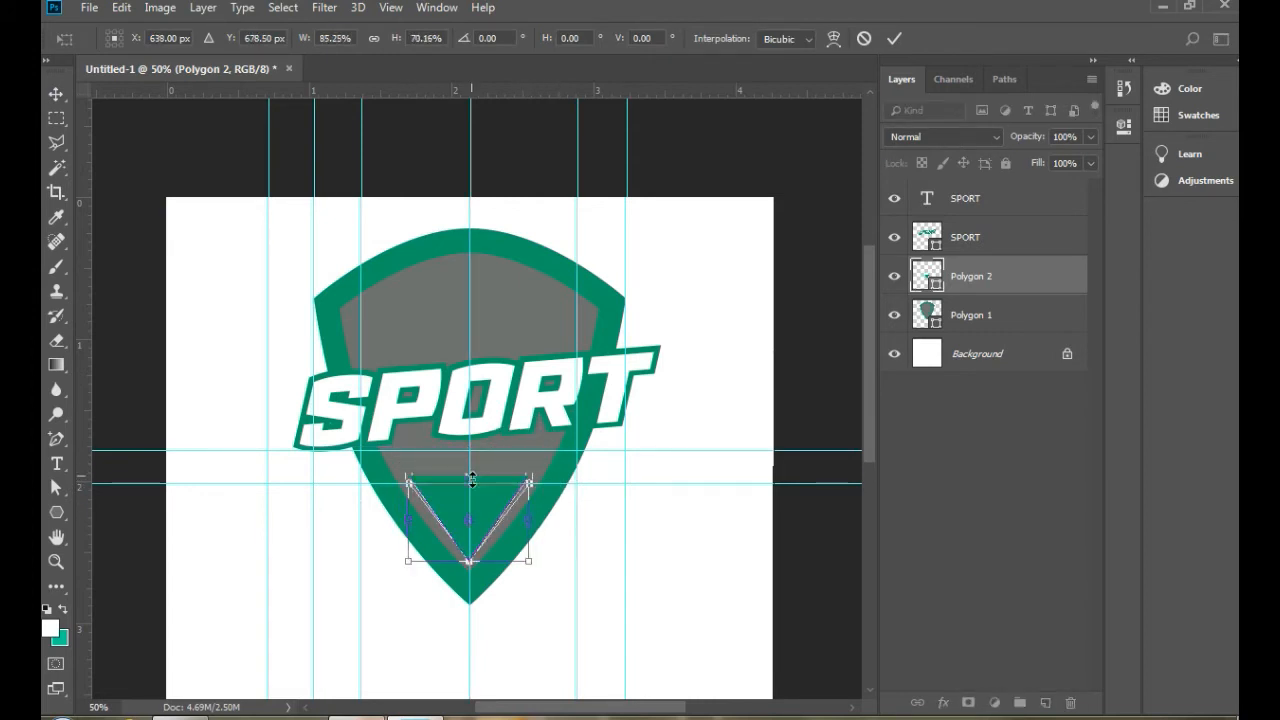
pyautogui.moveTo(469, 562); pyautogui.dragTo(467, 551)
pyautogui.moveTo(408, 516); pyautogui.dragTo(415, 516)
pyautogui.moveTo(529, 516); pyautogui.dragTo(523, 516)
pyautogui.click(57, 95)
pyautogui.press('Return')
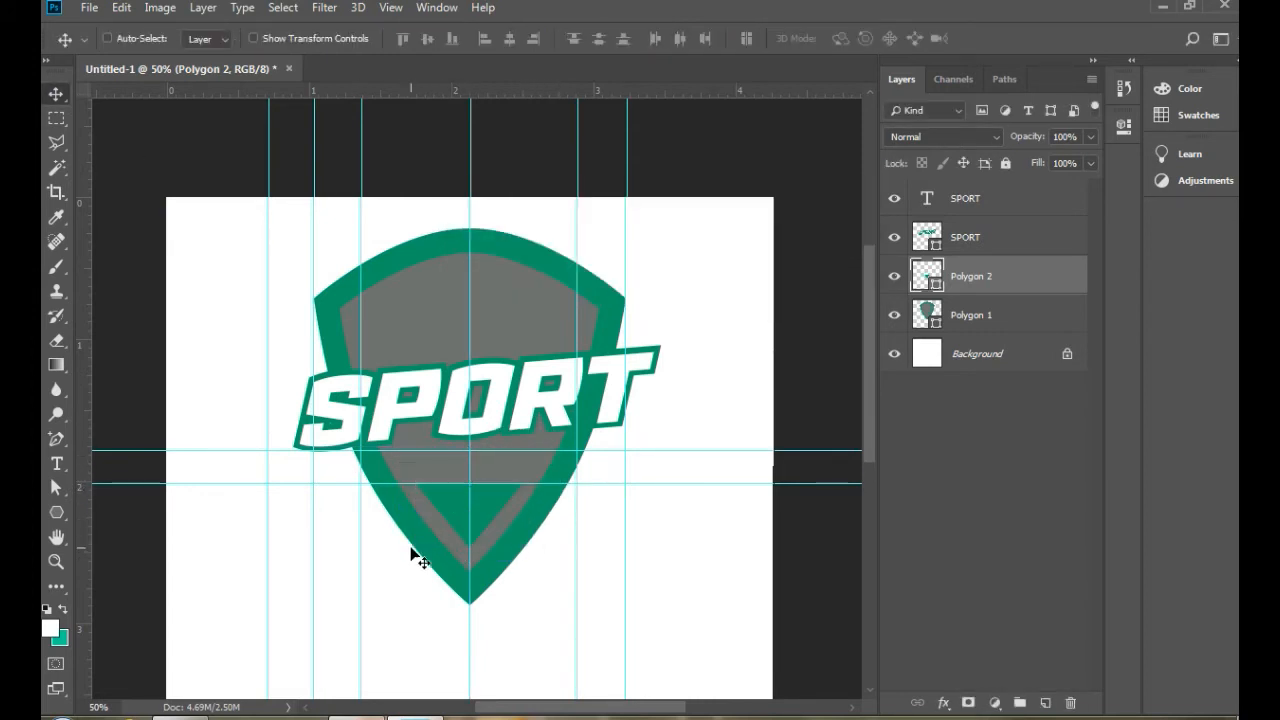
# Step: Add an anchor point at the middle of the triangle's top edge and bow that edge upward
pyautogui.hotkey('ctrl', '+')
pyautogui.click(56, 439)
pyautogui.click(467, 511)
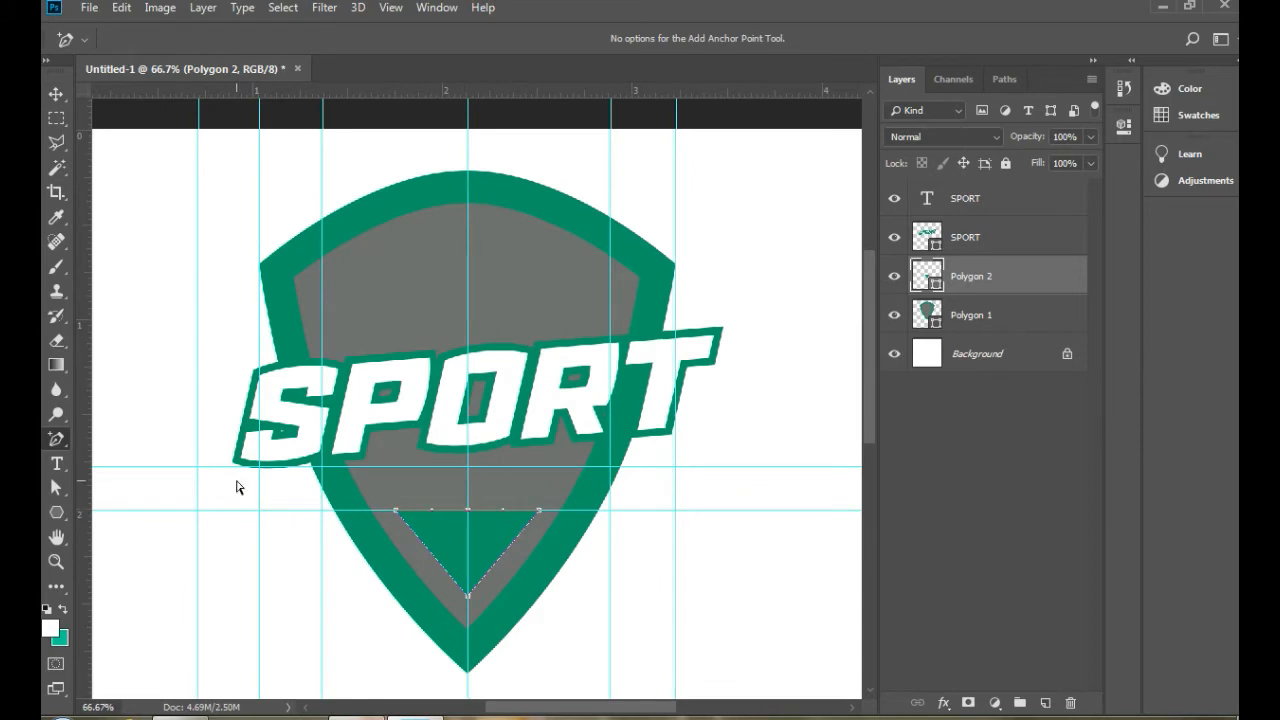
pyautogui.click(56, 488)
# Step: Add midpoint anchors to the triangle's two slanted sides and bow both sides outward
pyautogui.click(56, 439)
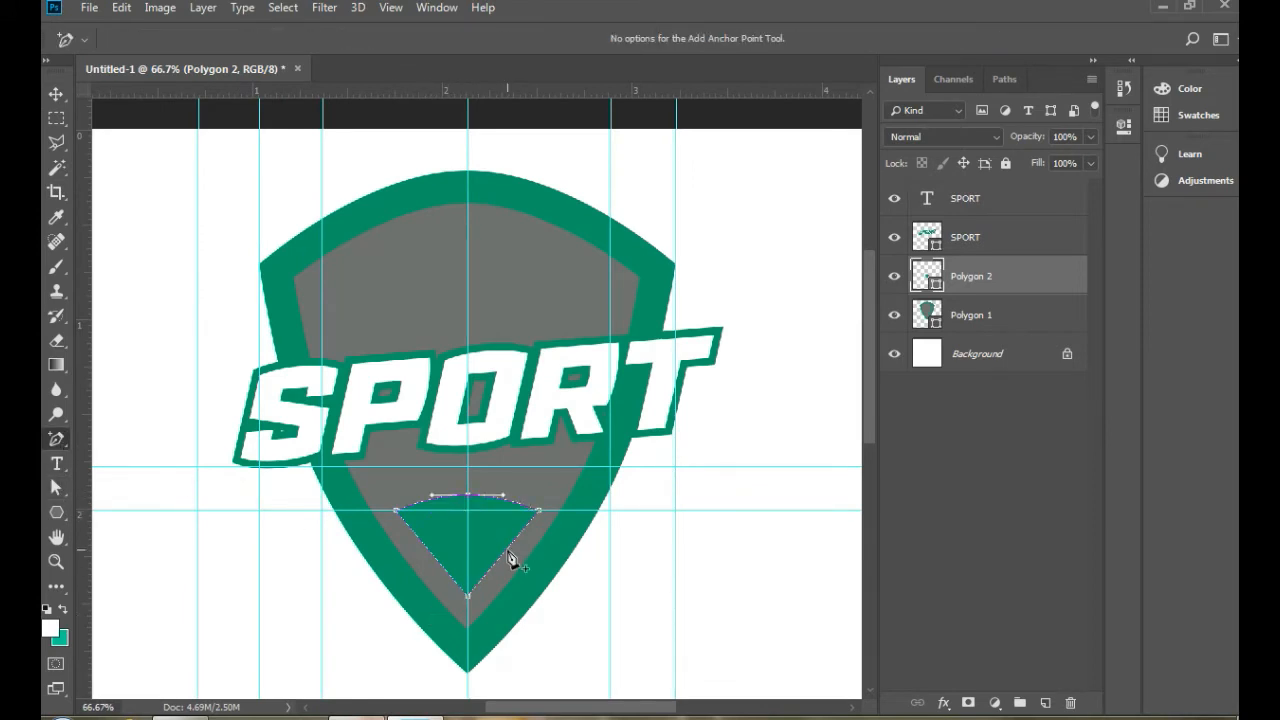
pyautogui.press('a')
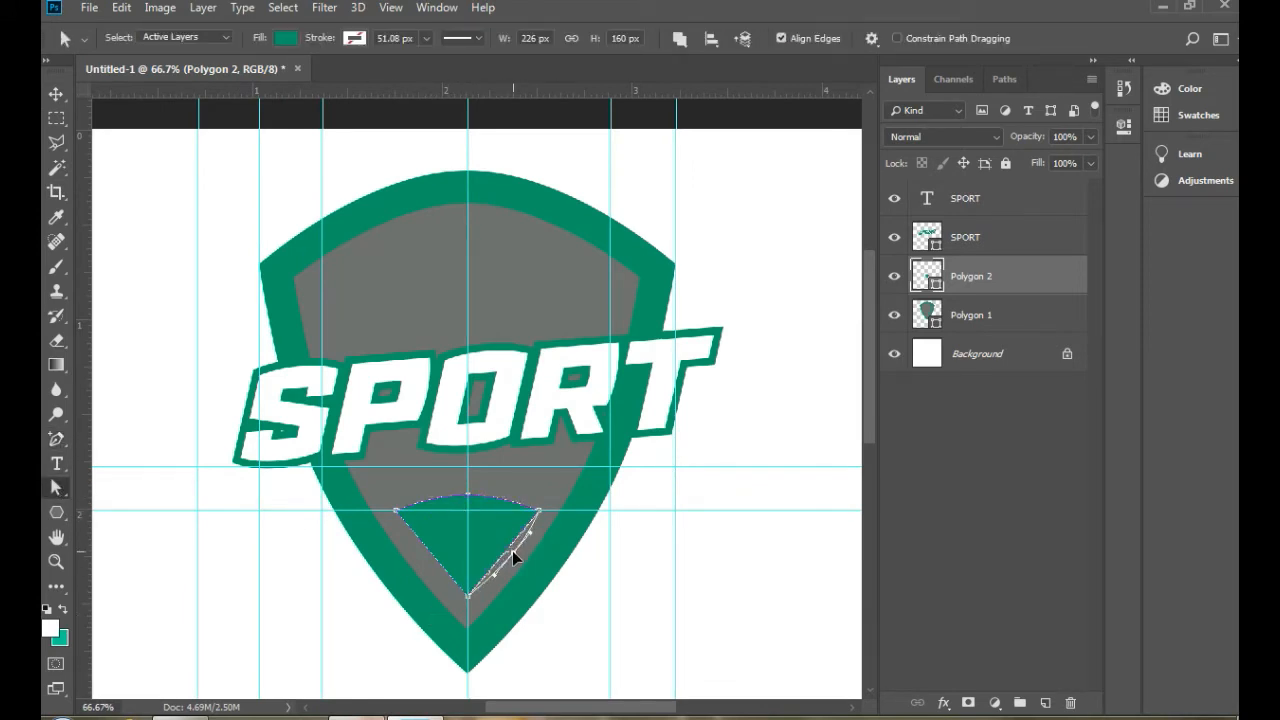
pyautogui.moveTo(513, 551); pyautogui.dragTo(513, 552)
pyautogui.click(58, 439)
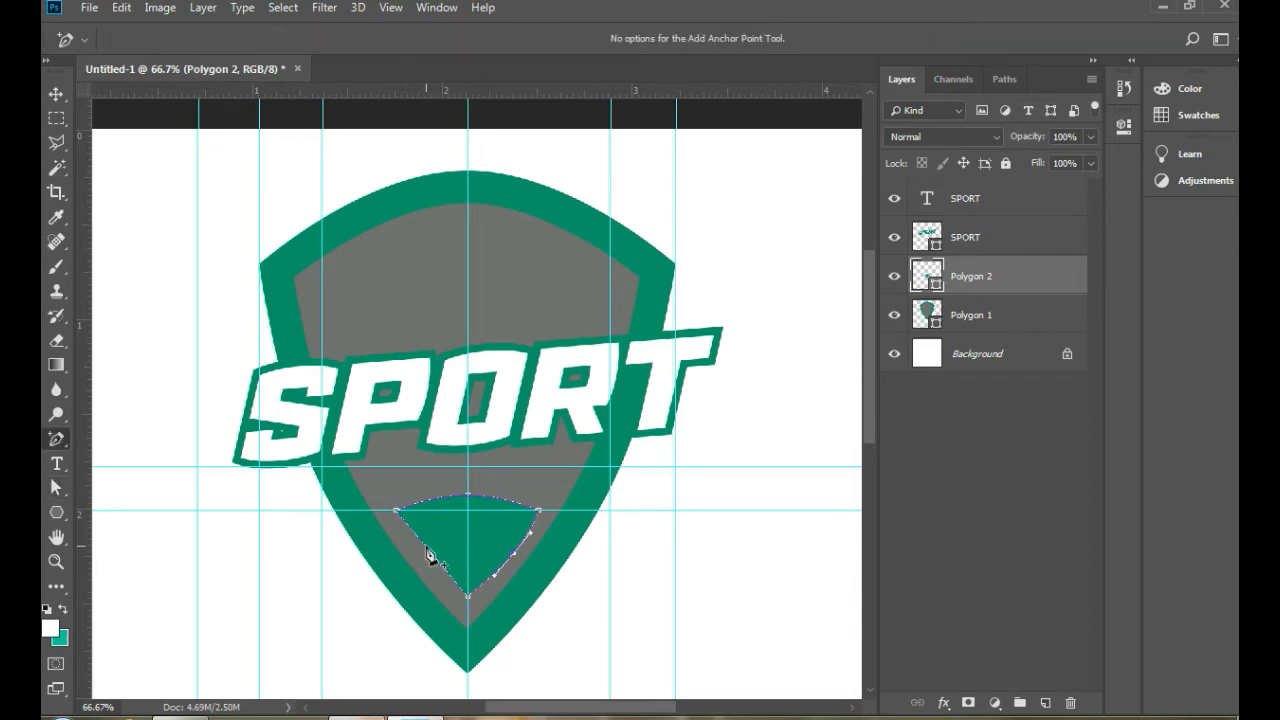
pyautogui.press('a')
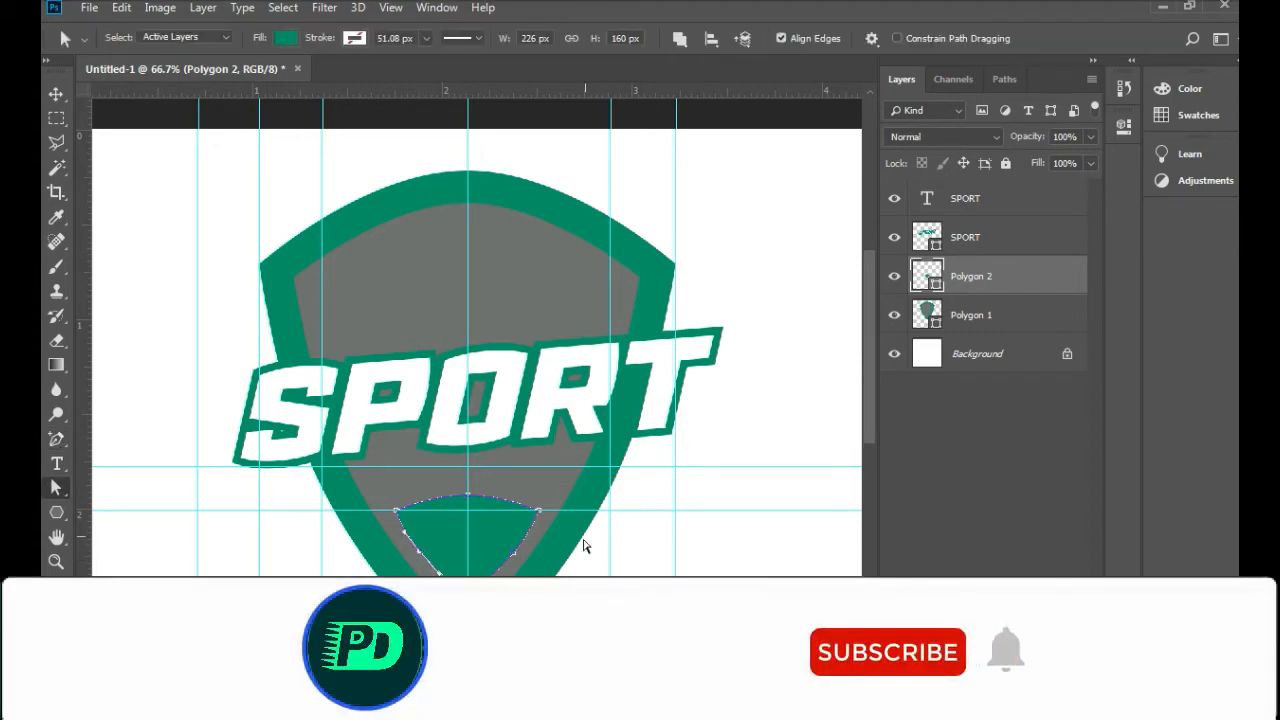
pyautogui.press('v')
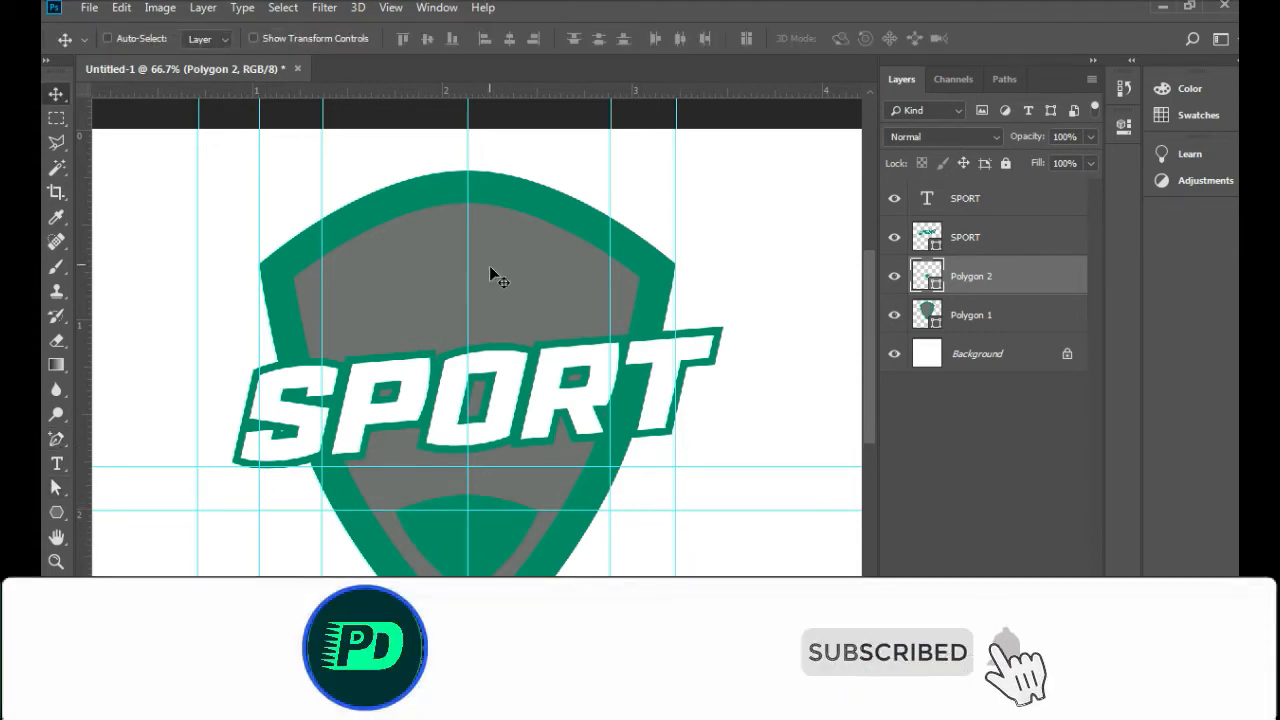
# Step: Add the white text TOURNAMENT in Ironstrike-BlackItalic at 10 pt
pyautogui.press('t')
pyautogui.click(415, 492)
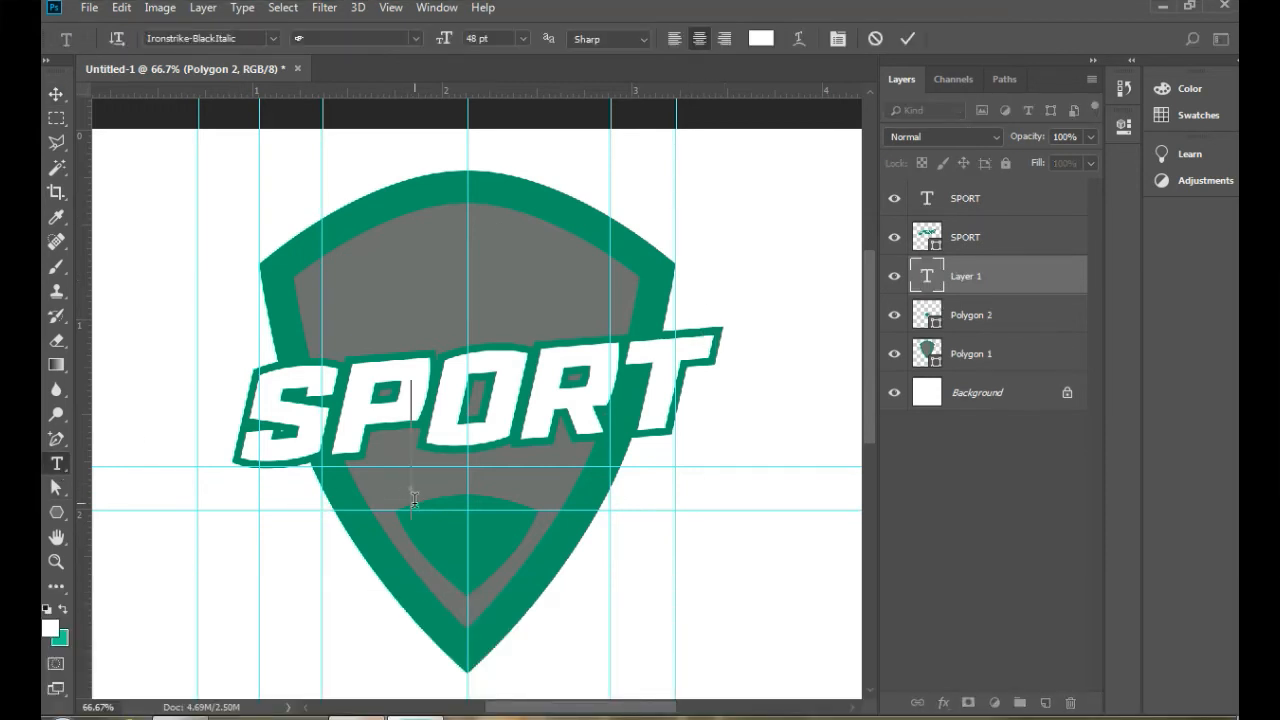
pyautogui.write('TOURNAMENT')
pyautogui.hotkey('ctrl', 'a')
pyautogui.click(522, 38)
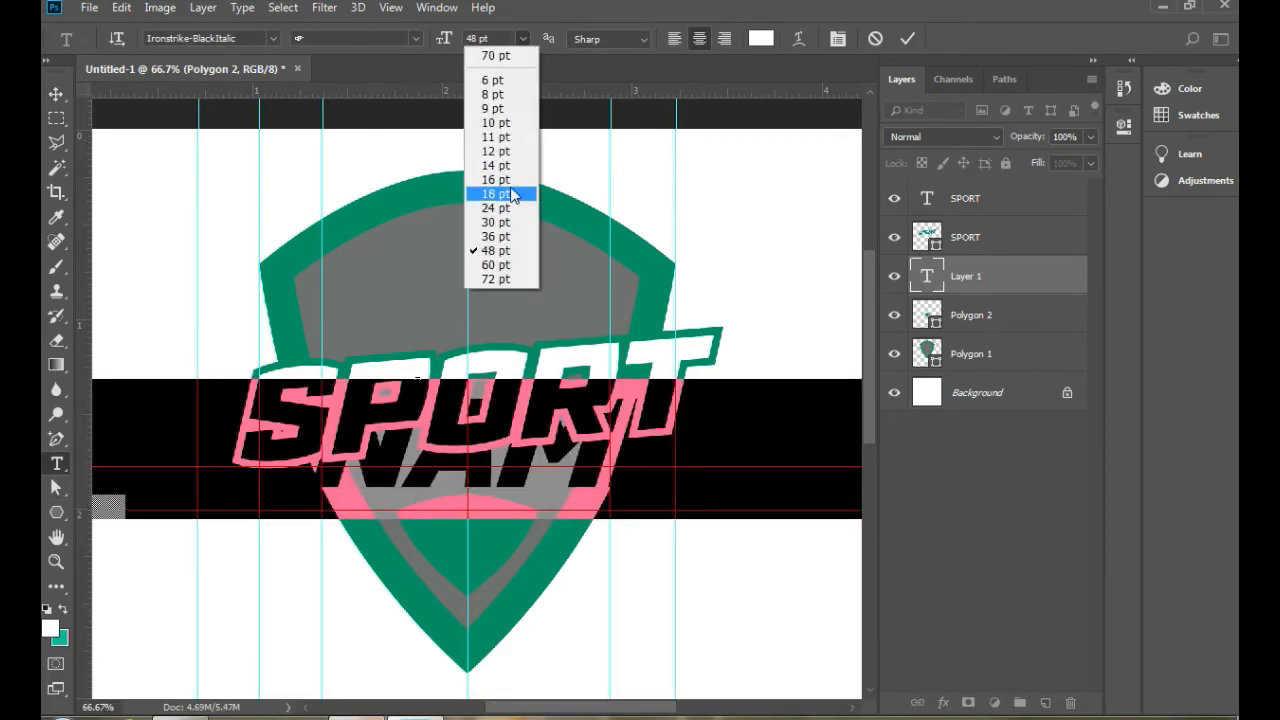
pyautogui.click(522, 200)
pyautogui.click(523, 39)
pyautogui.click(497, 128)
# Step: Place the TOURNAMENT text beneath the SPORT lettering and tilt it to match
pyautogui.moveTo(560, 486); pyautogui.dragTo(649, 444)
pyautogui.click(50, 96)
pyautogui.hotkey('ctrl', 't')
pyautogui.press('Return')
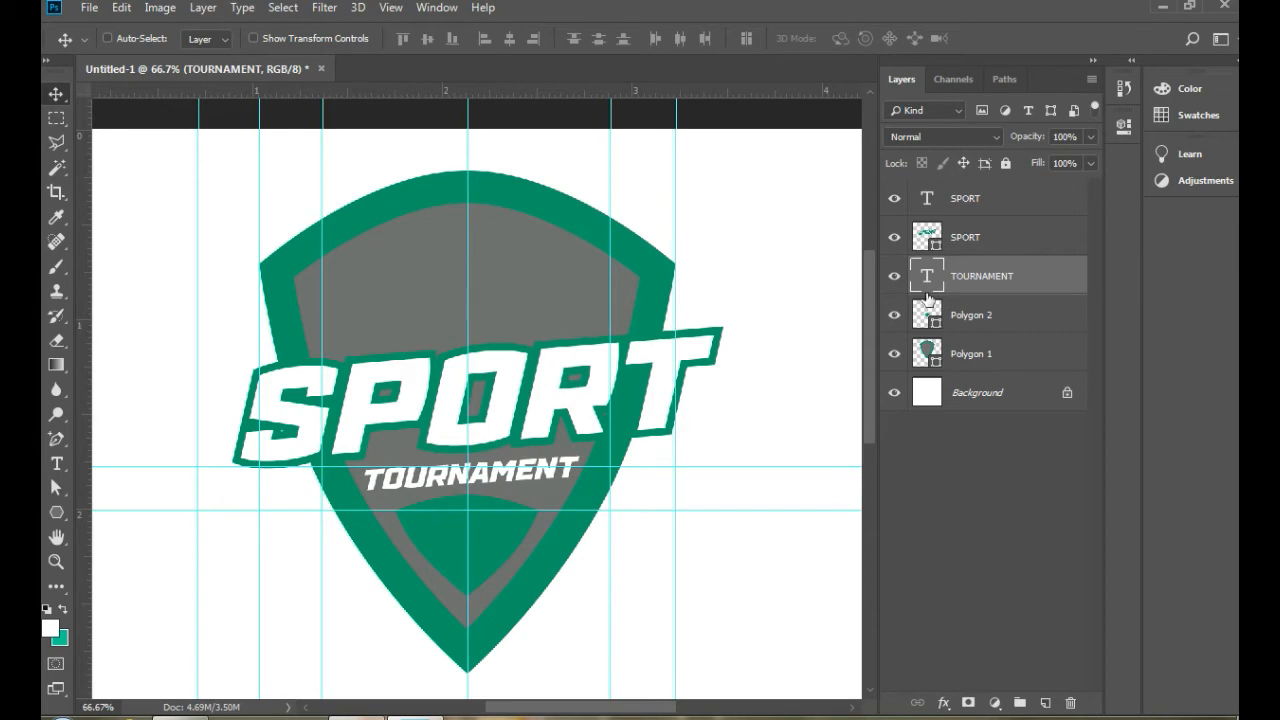
# Step: Add a Gradient Overlay to the SPORT text layer using the Transparent Stripes preset, with the first color stop set to #999999
pyautogui.click(965, 198)
pyautogui.click(943, 703)
pyautogui.click(978, 645)
pyautogui.click(884, 372)
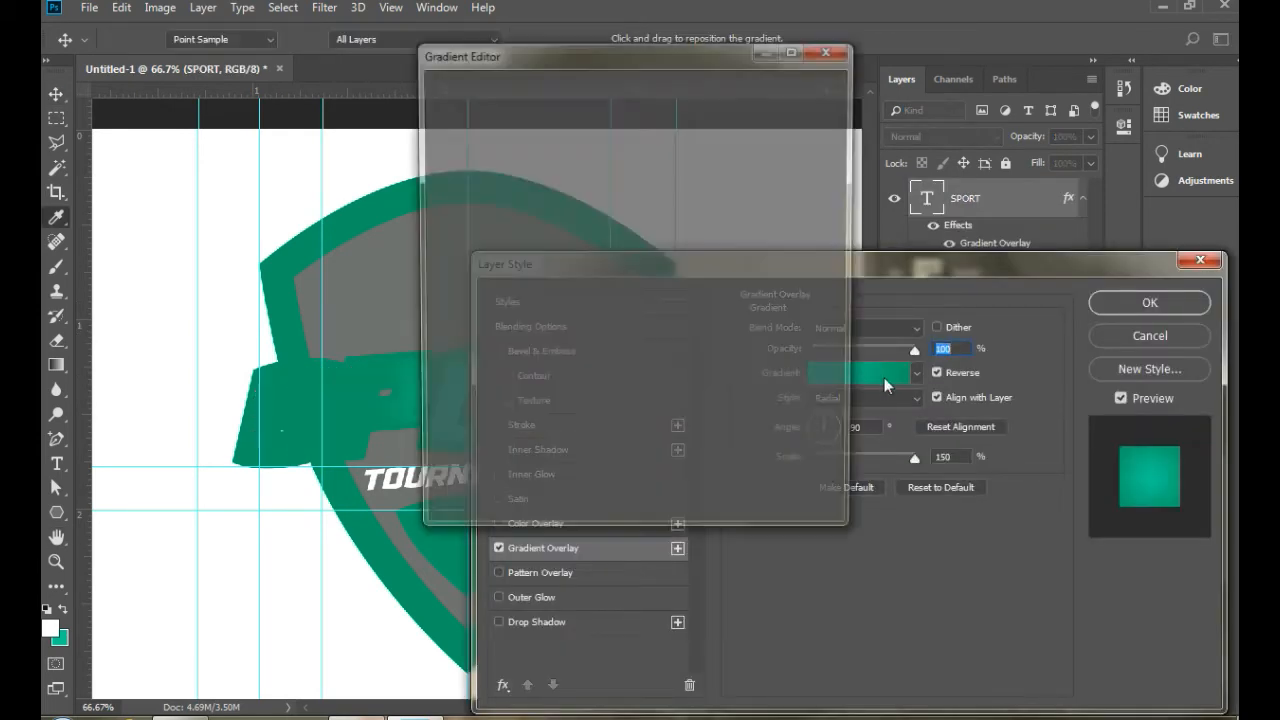
pyautogui.click(607, 145)
pyautogui.click(533, 482)
pyautogui.write('999999')
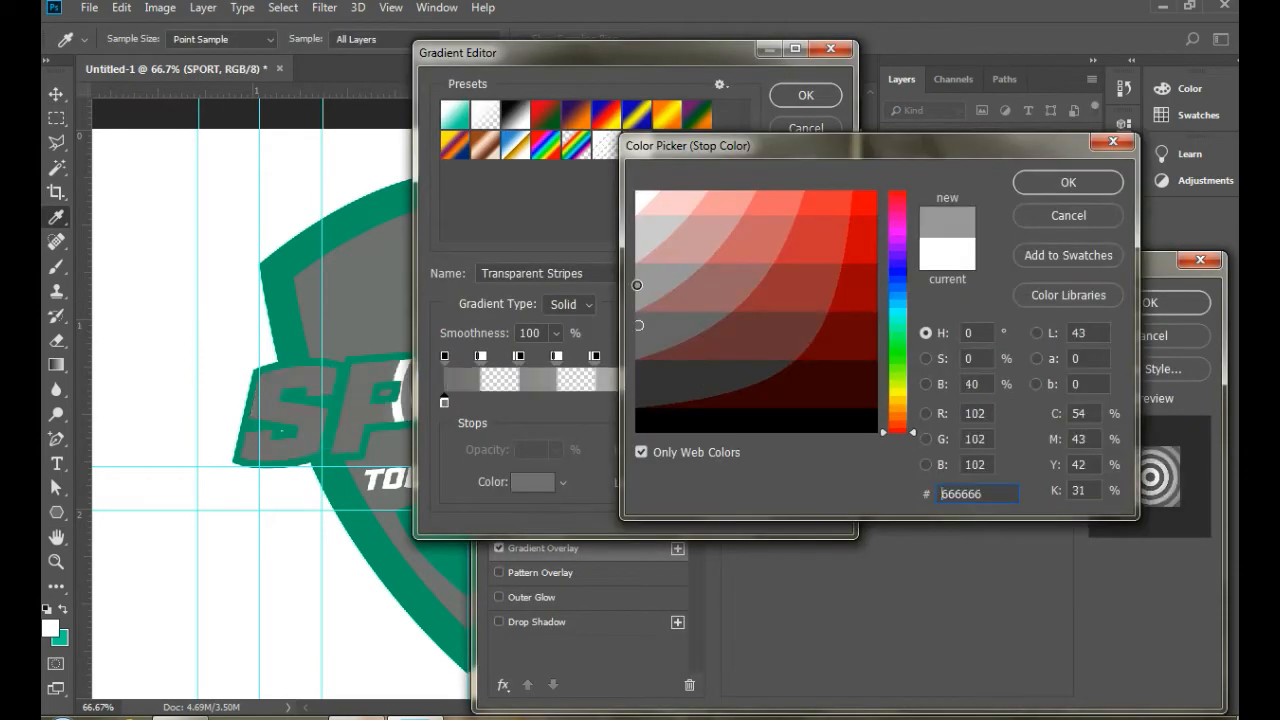
pyautogui.press('Return')
# Step: Delete the opacity stops in the right half of the striped gradient, leaving the final end stop
pyautogui.click(784, 356)
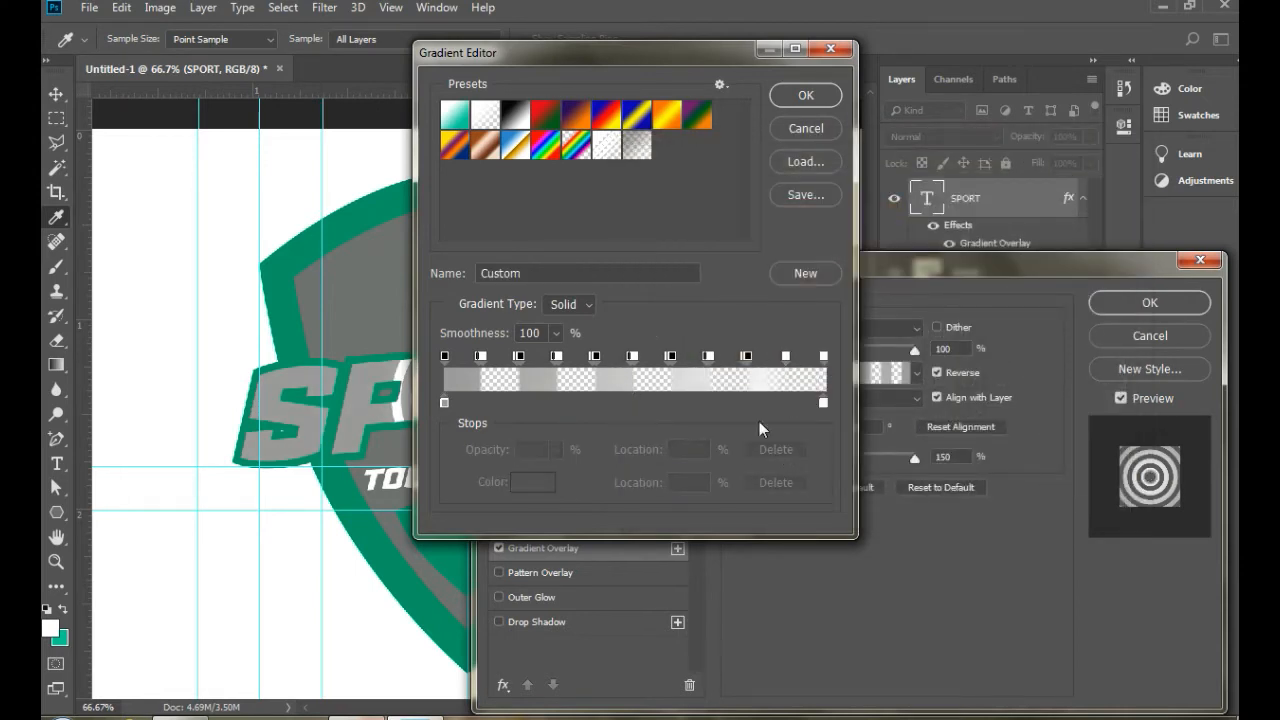
pyautogui.click(772, 450)
pyautogui.click(748, 356)
pyautogui.click(772, 450)
pyautogui.click(708, 356)
pyautogui.click(772, 450)
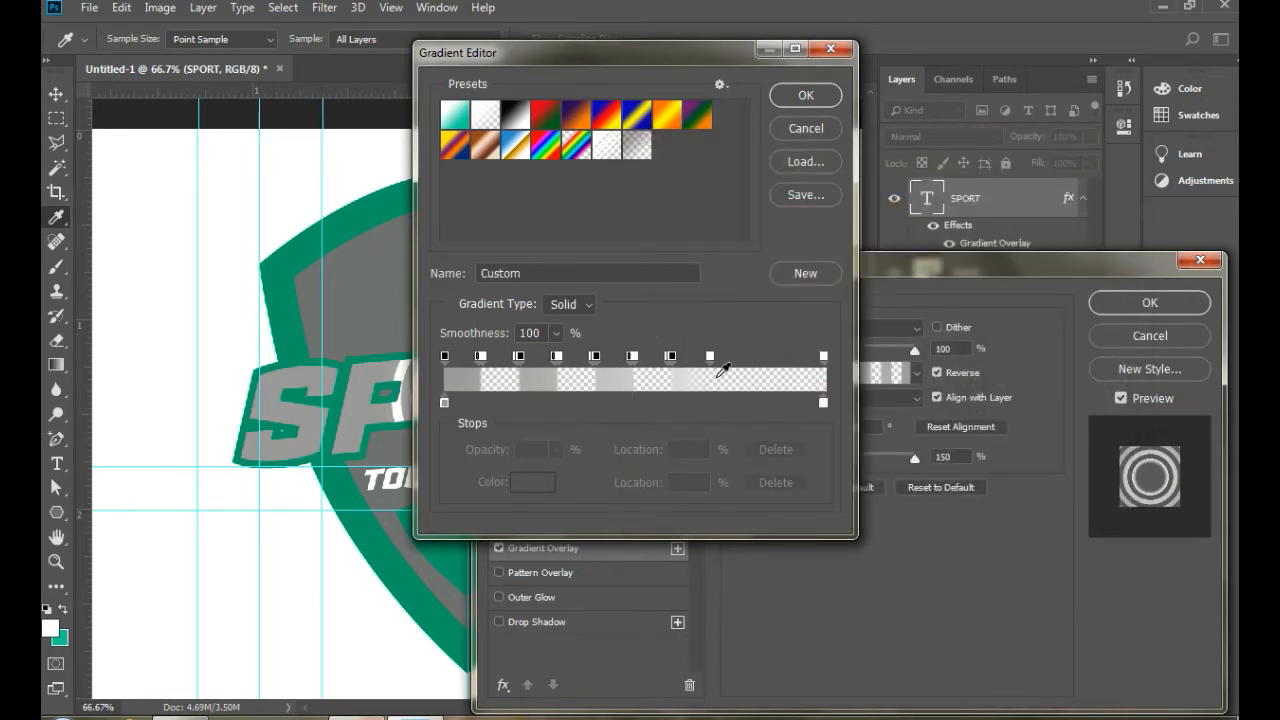
pyautogui.click(670, 356)
pyautogui.click(772, 450)
pyautogui.click(632, 356)
pyautogui.click(772, 450)
pyautogui.click(594, 356)
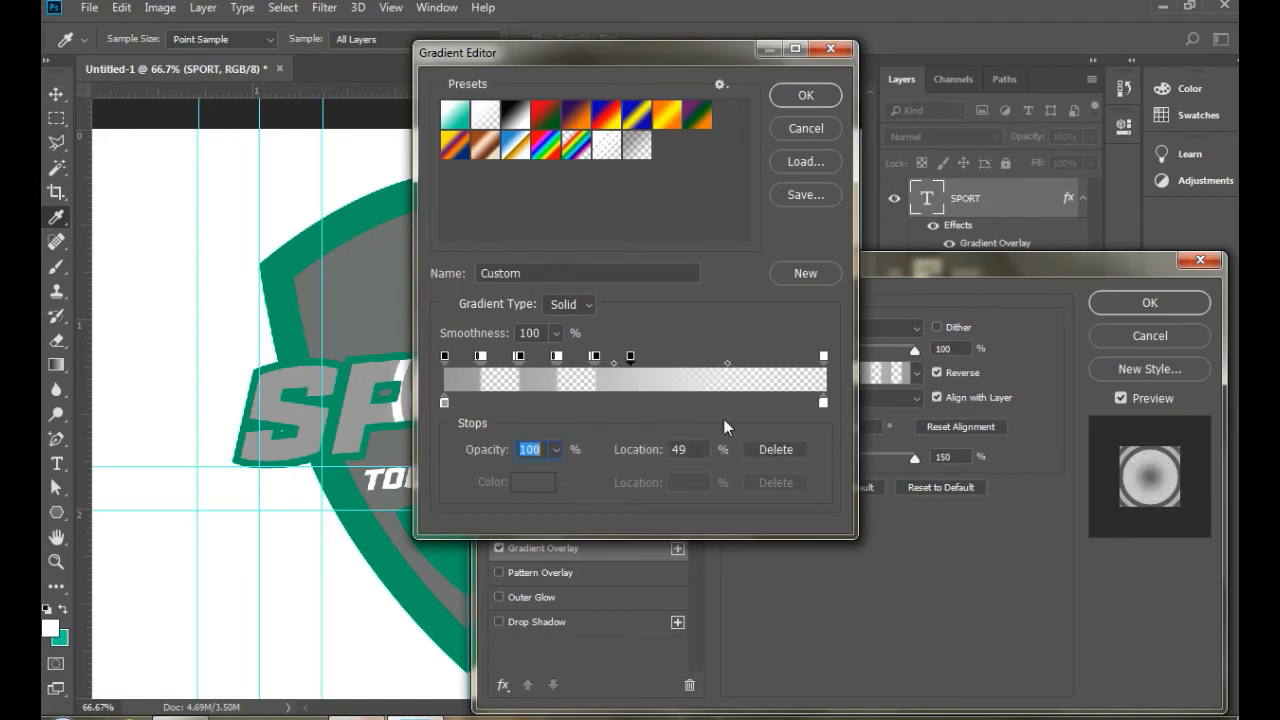
pyautogui.click(772, 450)
# Step: Delete the gradient's opacity stop near 9%, move the first opacity stop to 15% and accept the gradient
pyautogui.click(482, 356)
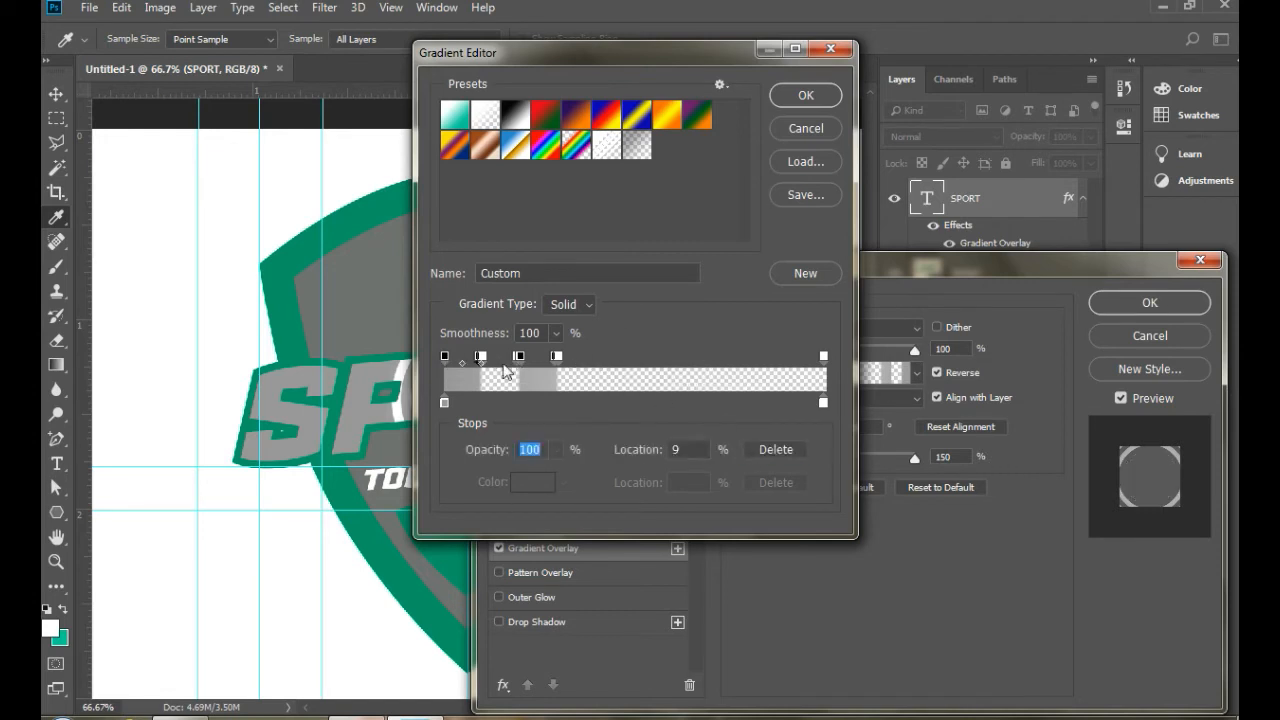
pyautogui.click(772, 450)
pyautogui.moveTo(445, 357); pyautogui.dragTo(501, 361)
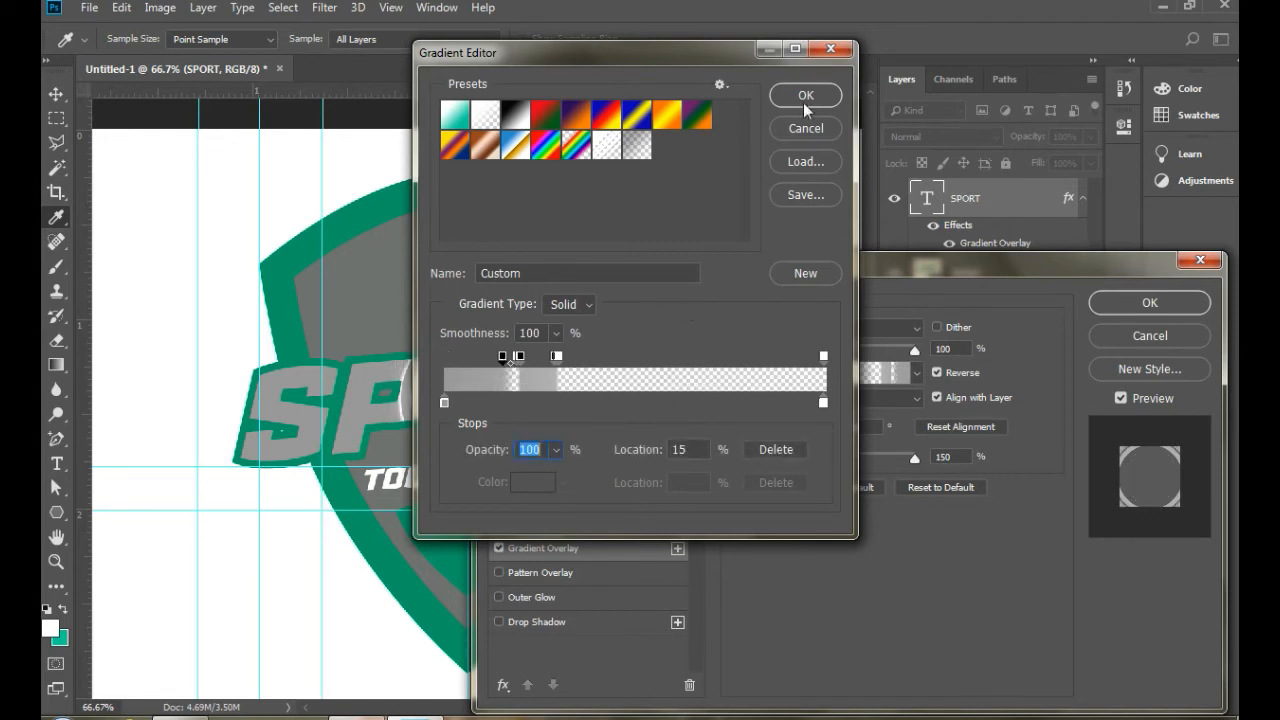
pyautogui.click(805, 95)
# Step: Change the SPORT gradient overlay to Linear style, turn off Reverse and set its angle to 90°
pyautogui.click(865, 398)
pyautogui.click(857, 411)
pyautogui.moveTo(815, 262); pyautogui.dragTo(995, 250)
pyautogui.click(1117, 358)
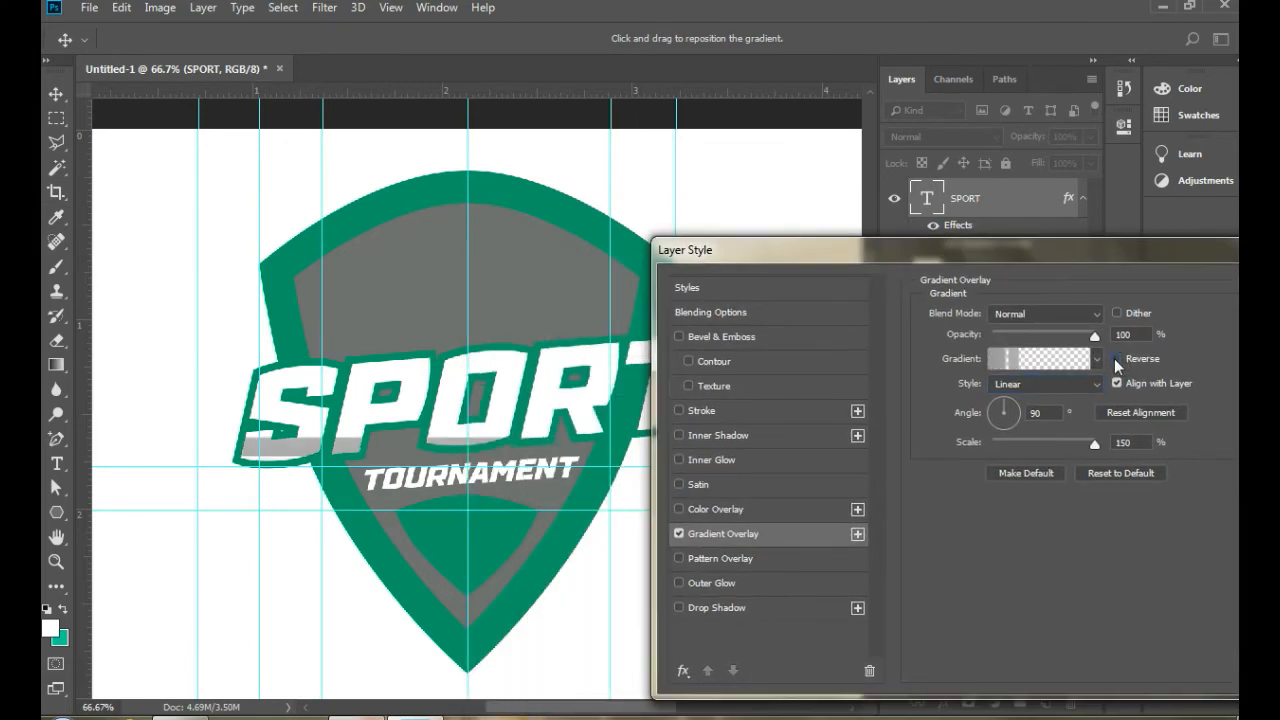
pyautogui.moveTo(1015, 419); pyautogui.dragTo(1005, 412)
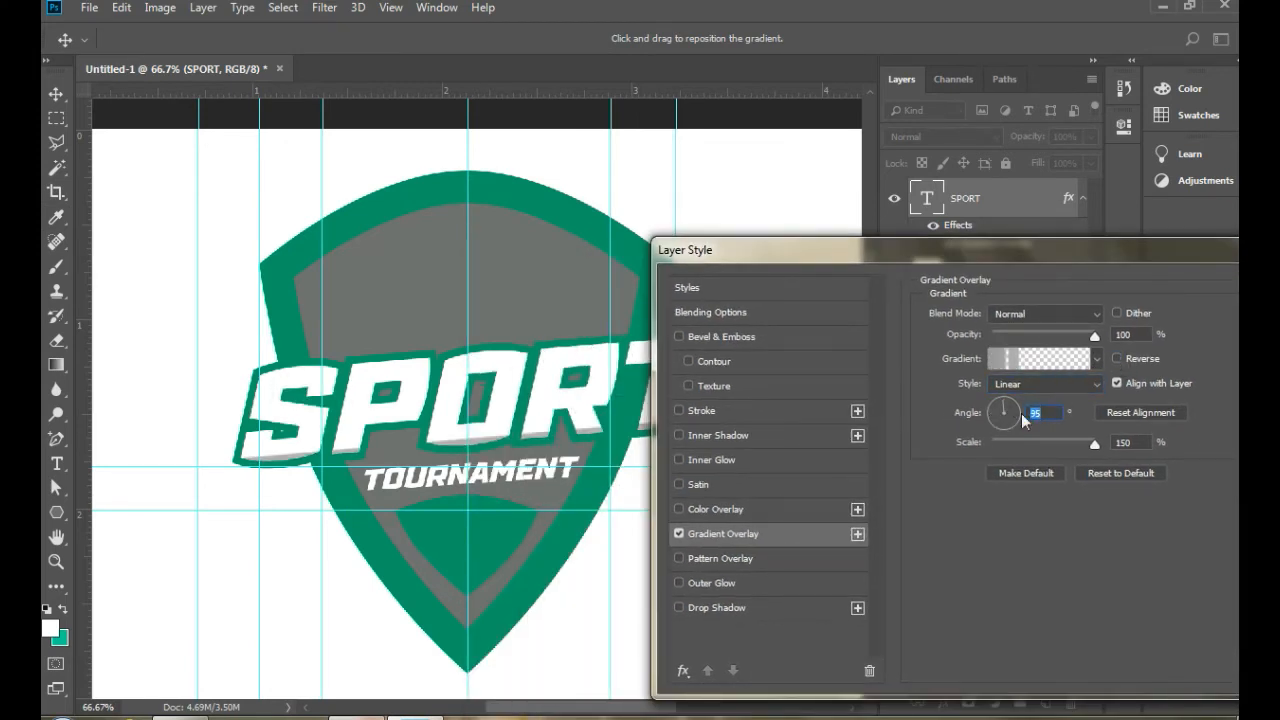
pyautogui.write('90')
# Step: Reapply the Transparent Stripes preset to the SPORT gradient overlay and set its first color stop to light gray
pyautogui.click(1097, 359)
pyautogui.click(1010, 461)
pyautogui.click(1030, 361)
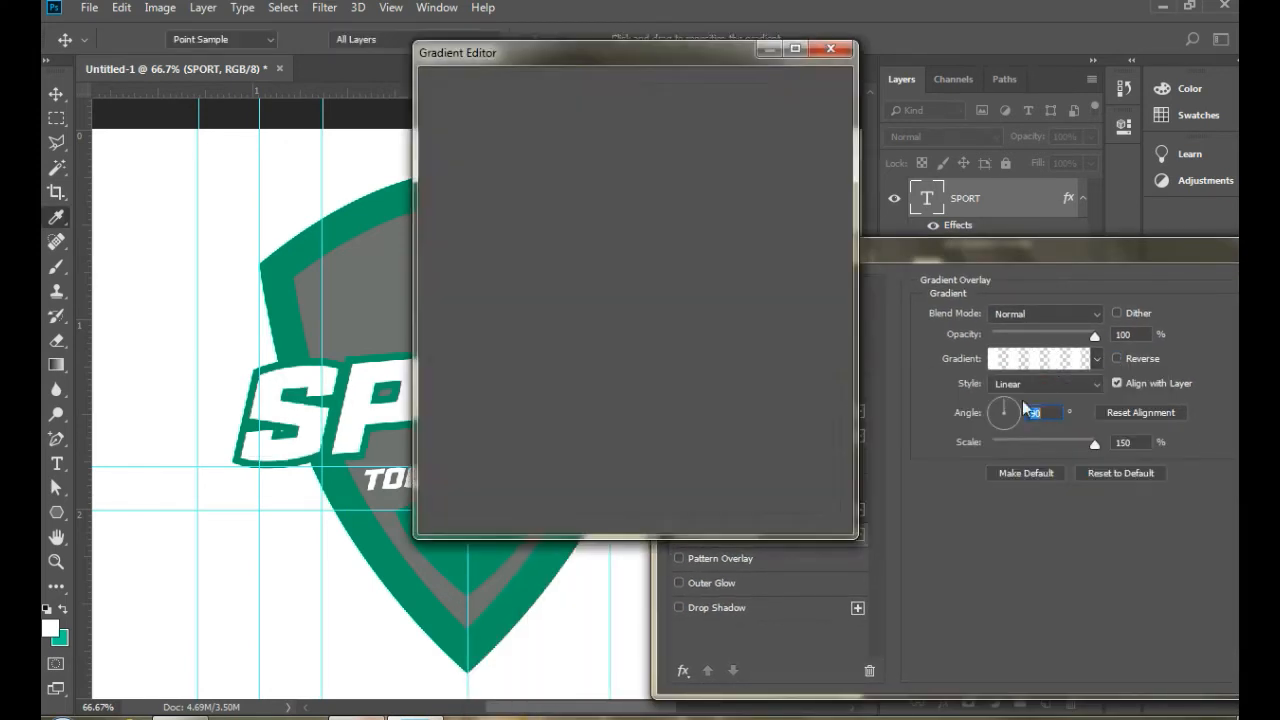
pyautogui.moveTo(787, 357); pyautogui.dragTo(760, 420)
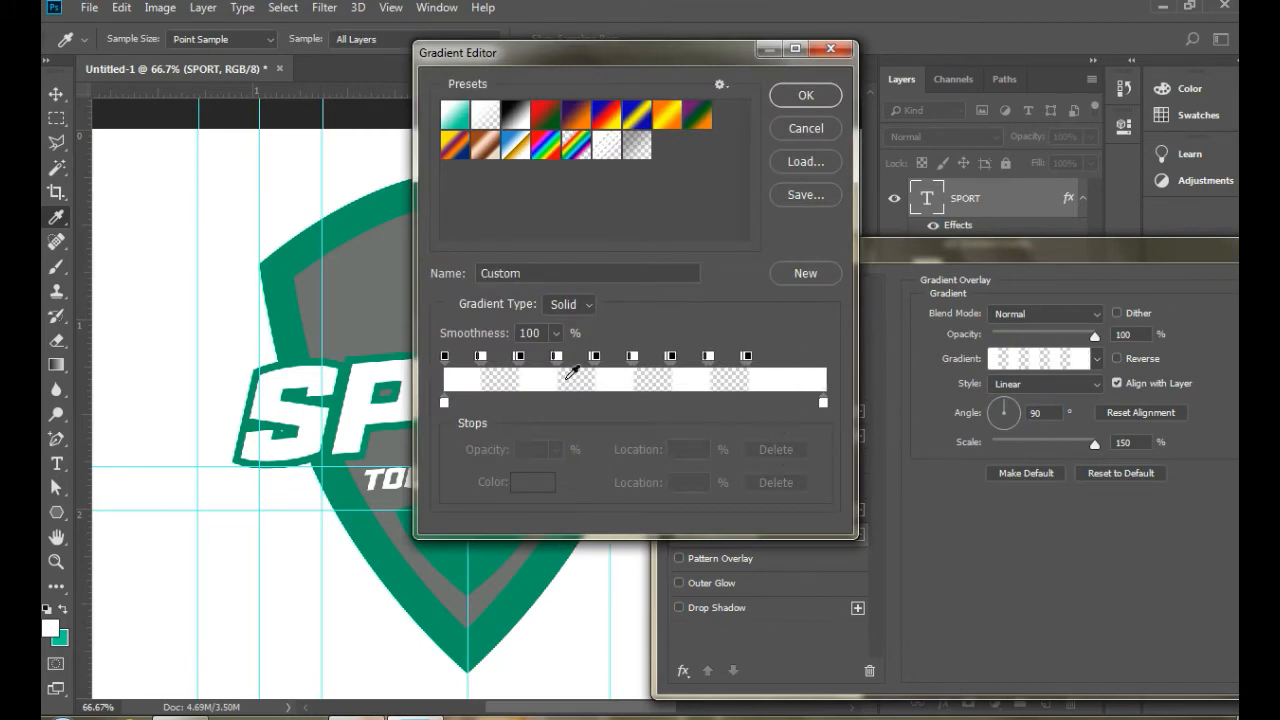
pyautogui.doubleClick(444, 402)
pyautogui.click(640, 288)
pyautogui.click(645, 242)
pyautogui.click(1069, 183)
# Step: Delete the striped gradient's opacity stops from the 79% stop back towards the middle
pyautogui.click(747, 357)
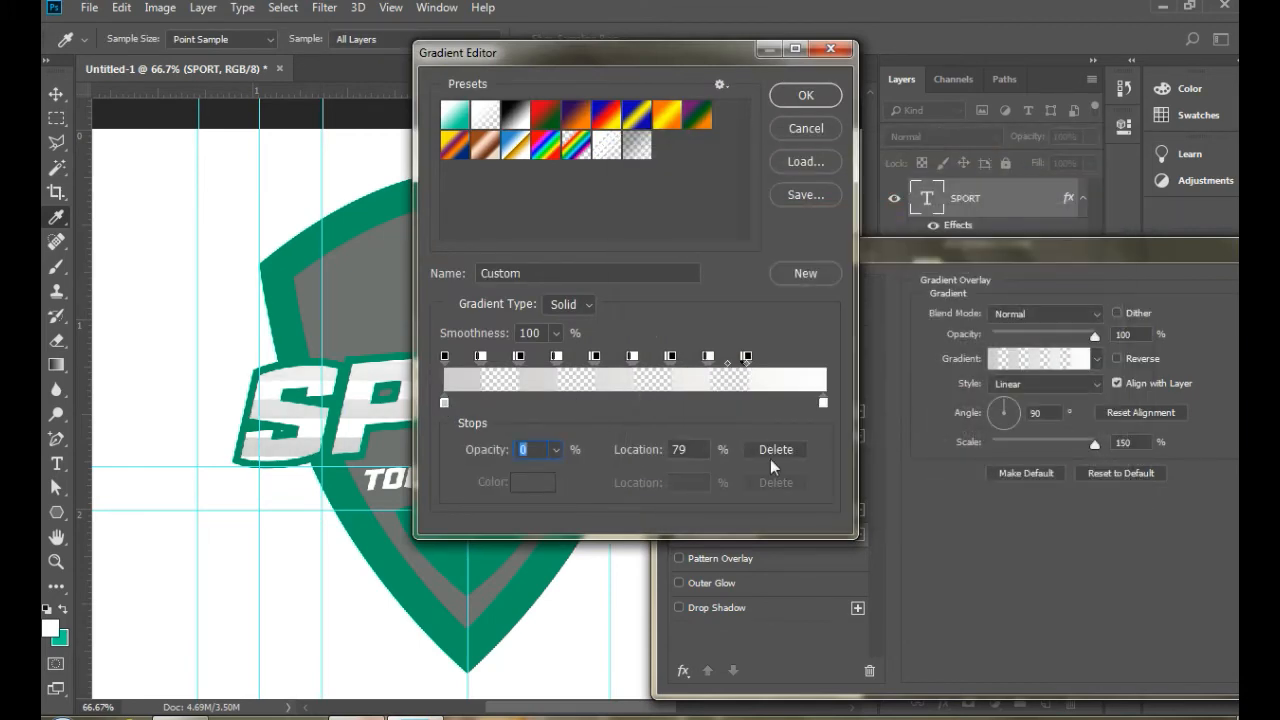
pyautogui.click(770, 459)
pyautogui.click(764, 450)
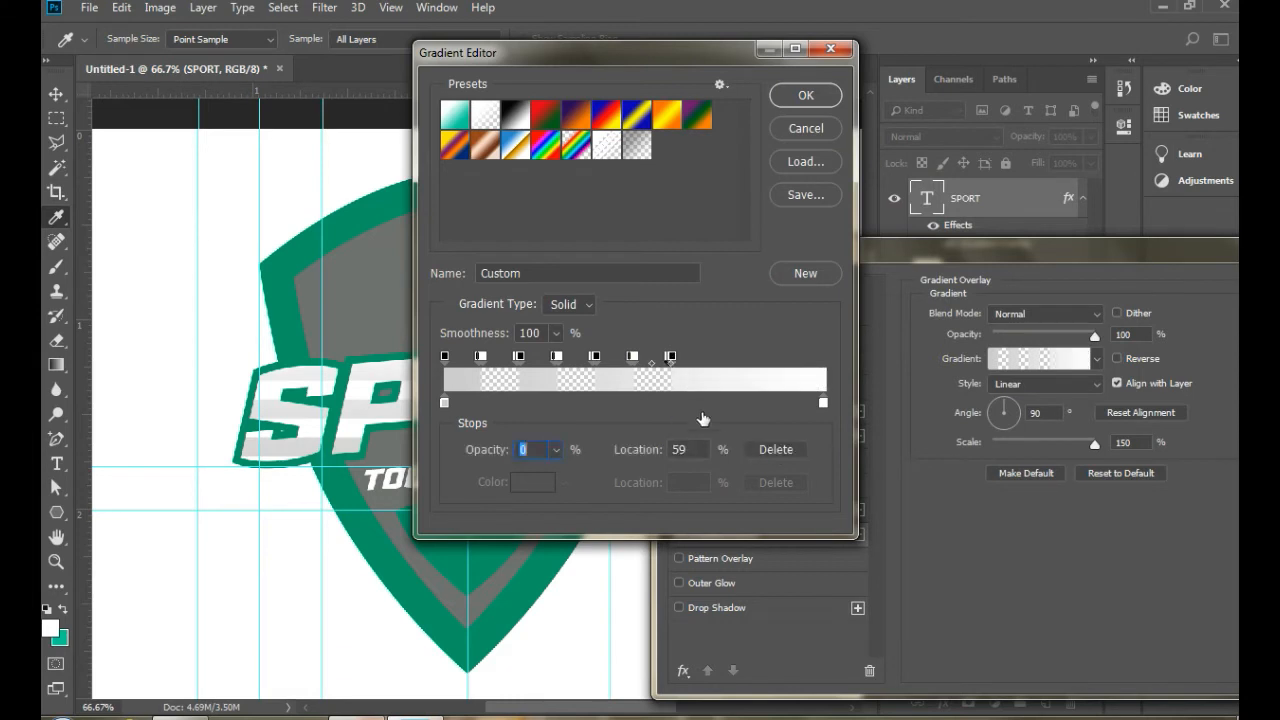
pyautogui.click(768, 451)
pyautogui.click(672, 358)
pyautogui.click(768, 451)
pyautogui.click(632, 358)
pyautogui.click(766, 451)
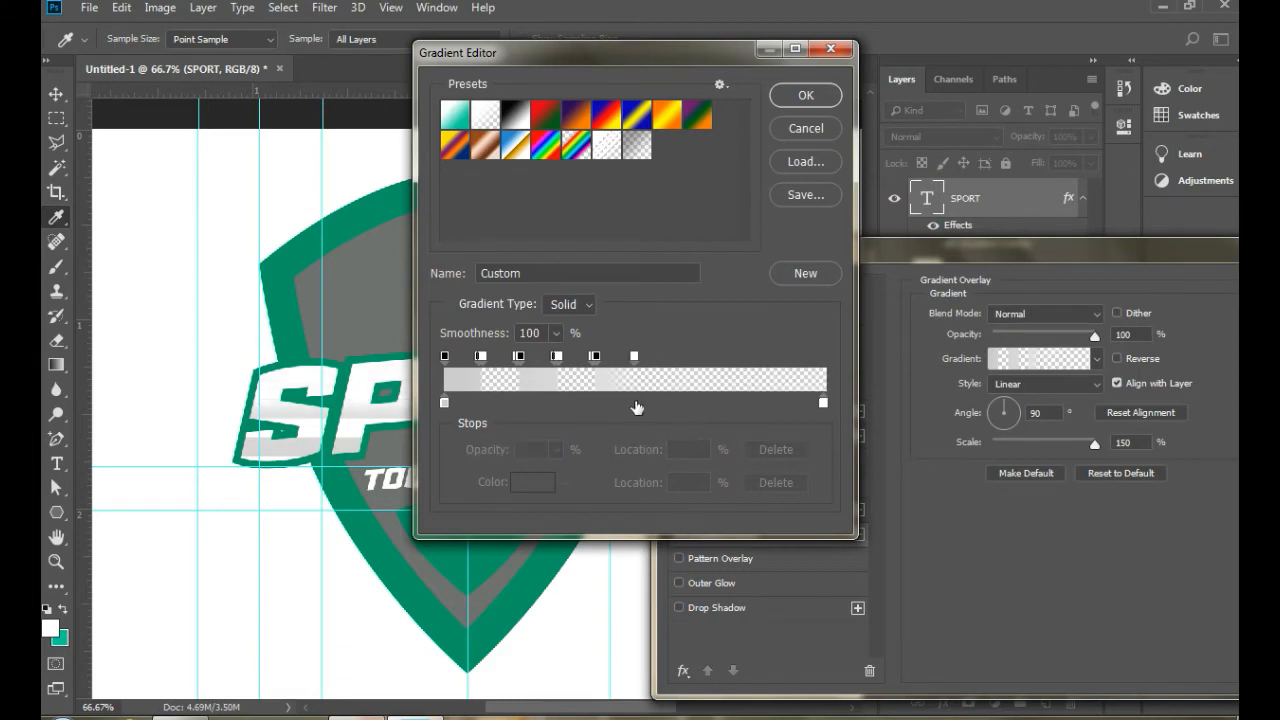
# Step: Reposition the remaining opacity stops, move the light gray color stop to 11% and accept the gradient
pyautogui.click(623, 360)
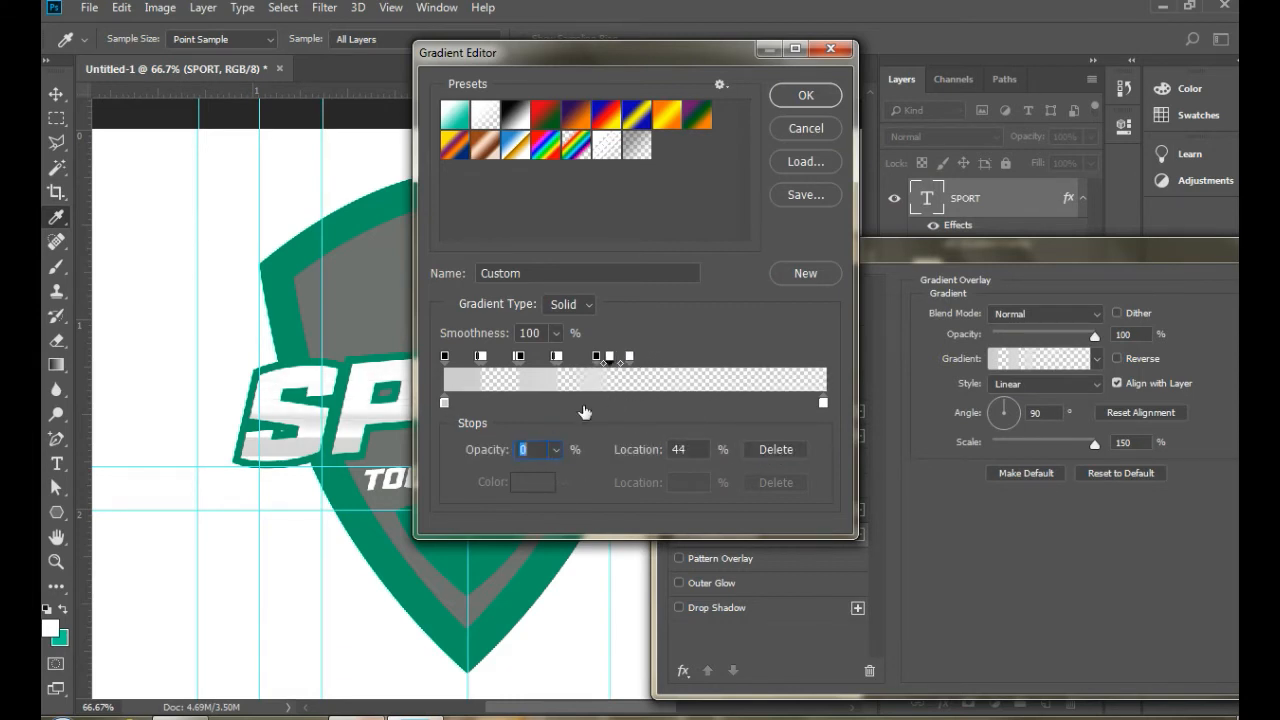
pyautogui.click(487, 402)
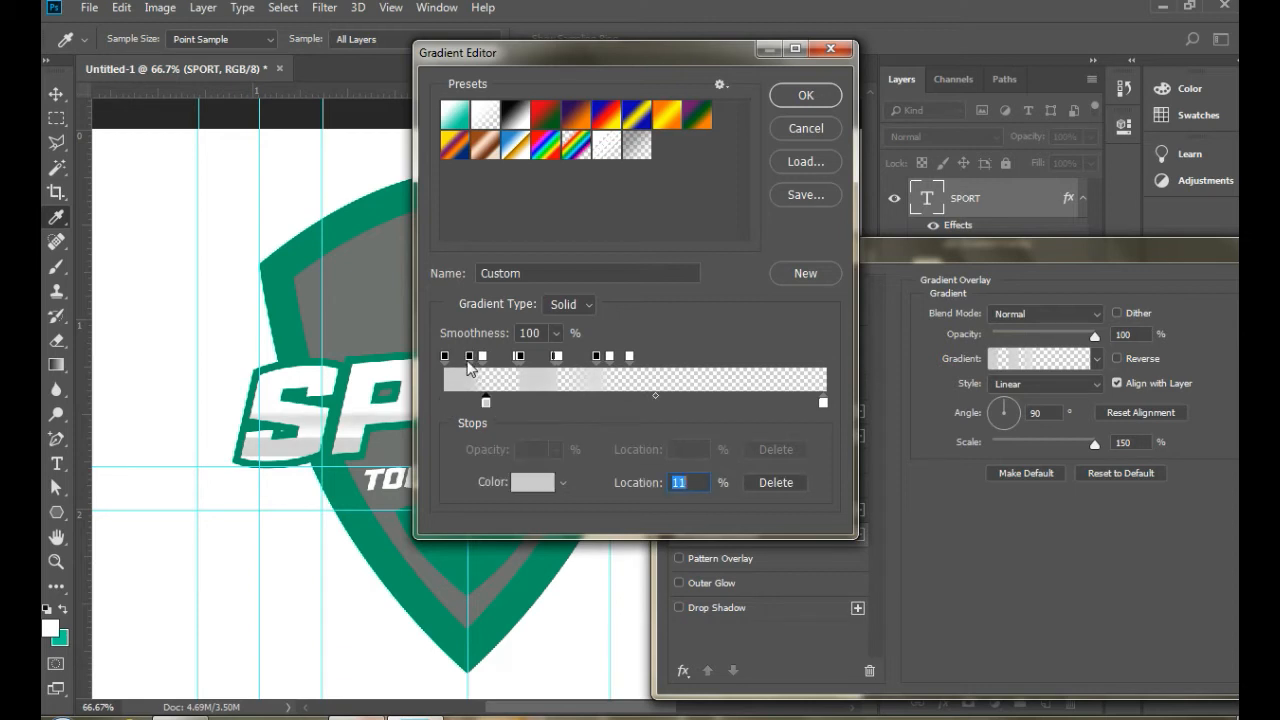
pyautogui.moveTo(481, 357); pyautogui.dragTo(491, 359)
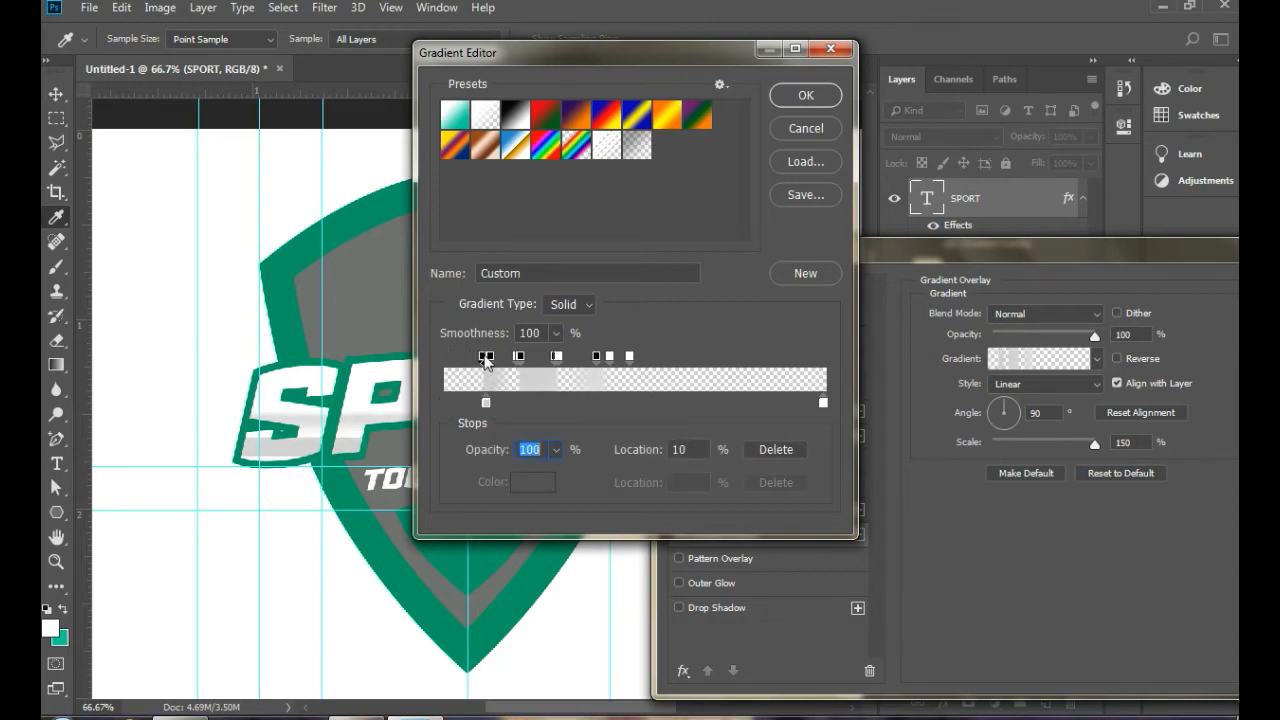
pyautogui.click(806, 104)
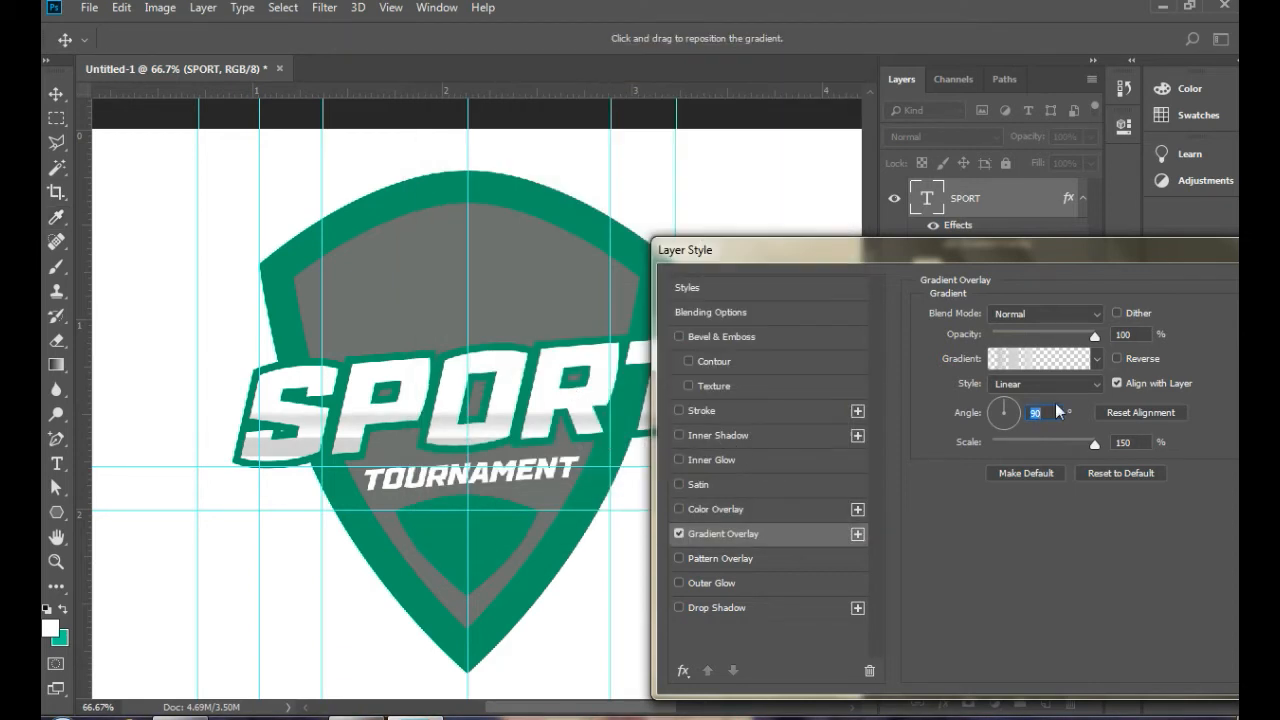
# Step: Switch the overlay to the Foreground to Transparent preset and set its first color stop to #cccccc
pyautogui.click(1097, 358)
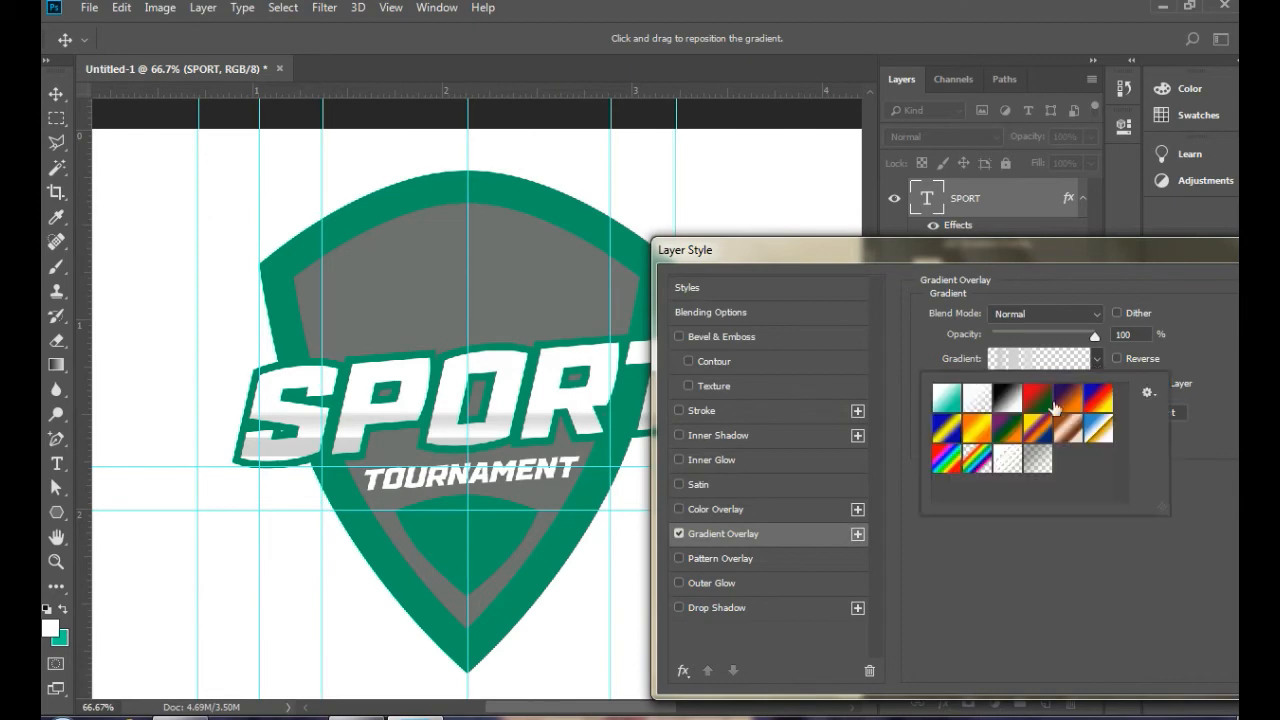
pyautogui.click(982, 400)
pyautogui.click(1006, 362)
pyautogui.click(445, 402)
pyautogui.click(533, 482)
pyautogui.moveTo(690, 292); pyautogui.dragTo(653, 236)
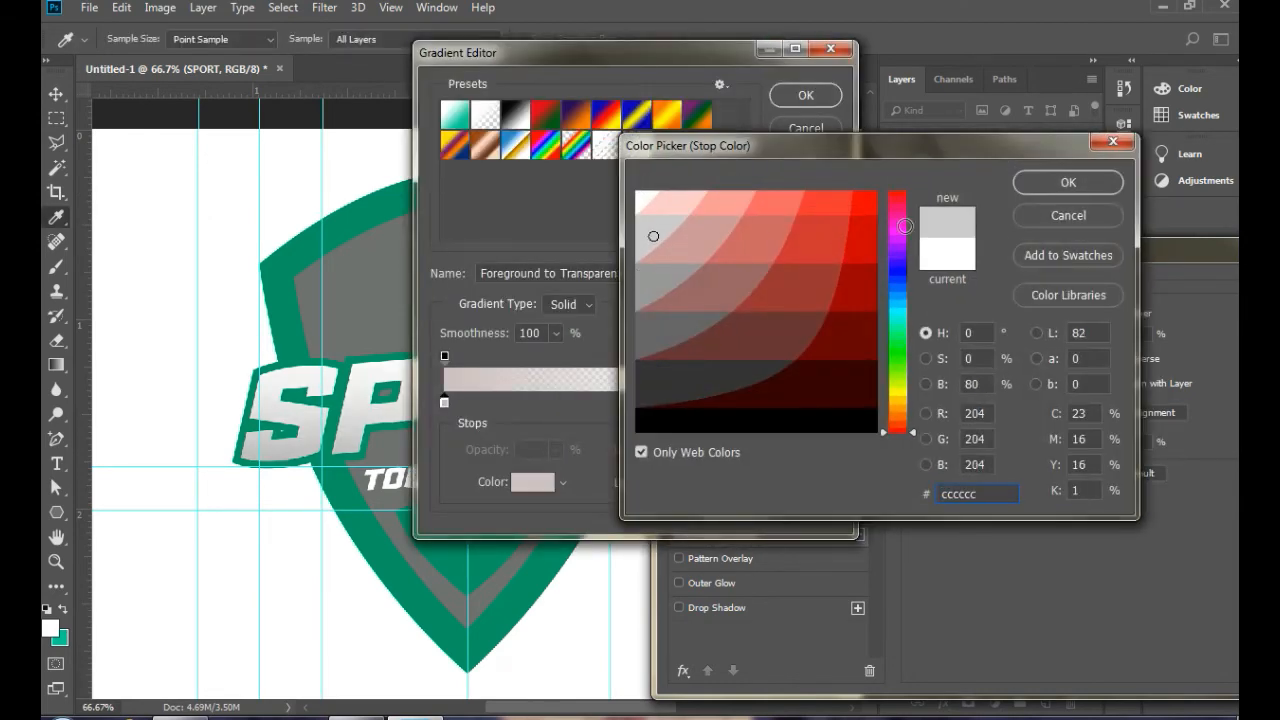
pyautogui.click(1068, 182)
# Step: Move the gradient's white end color stop to 45% and keep its color
pyautogui.moveTo(823, 403); pyautogui.dragTo(729, 380)
pyautogui.click(614, 404)
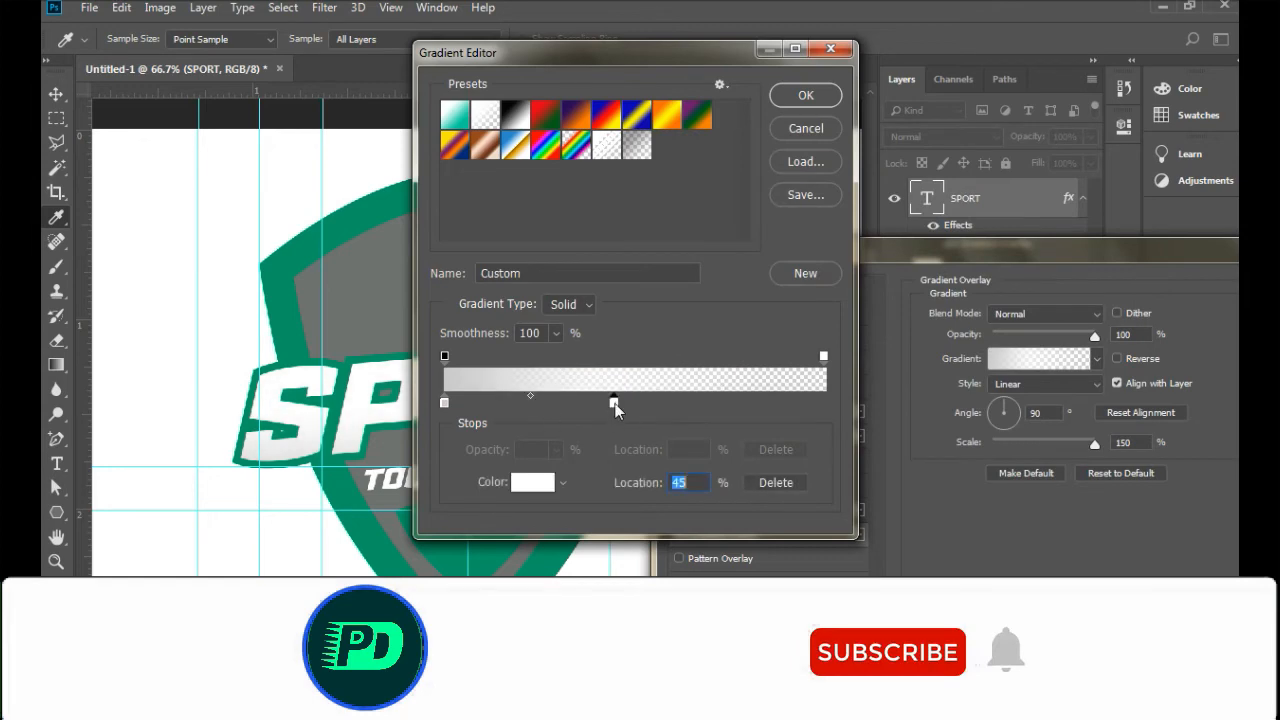
pyautogui.click(533, 482)
pyautogui.click(1068, 182)
# Step: Try the Foreground to Background preset with its end color stop changed from green to light gray
pyautogui.click(455, 115)
pyautogui.click(823, 404)
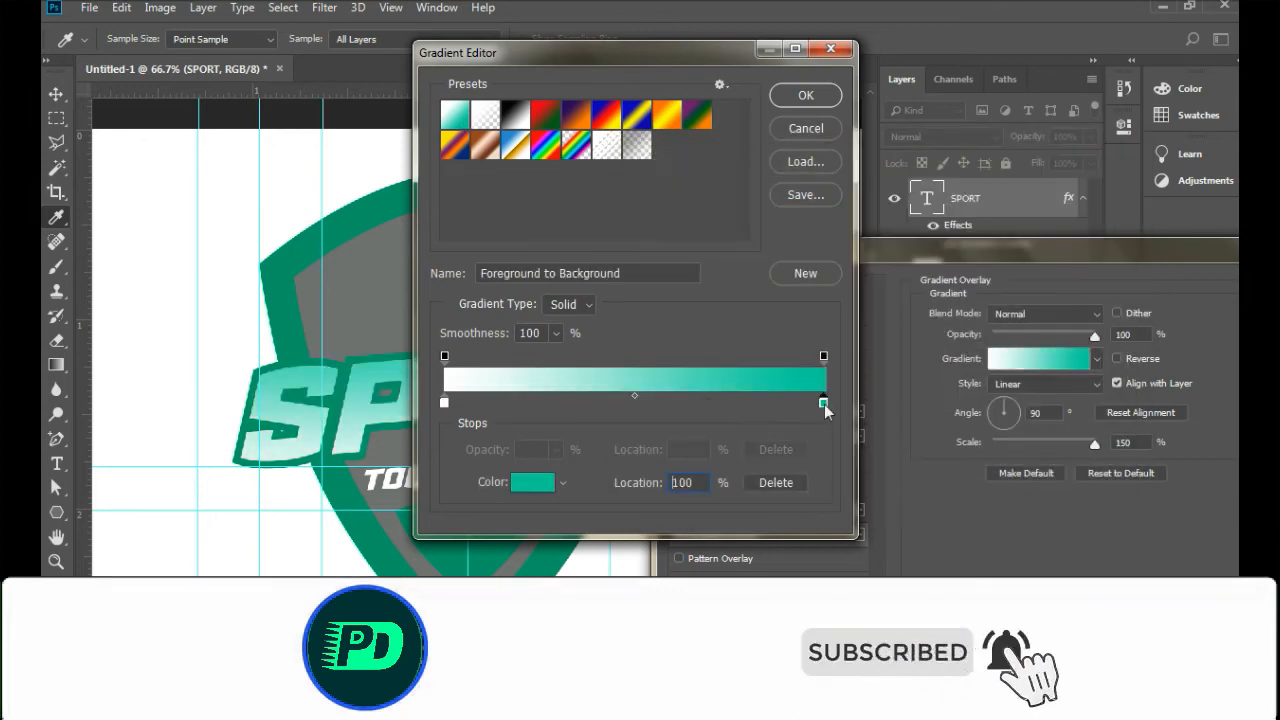
pyautogui.doubleClick(824, 404)
pyautogui.click(643, 229)
pyautogui.click(1068, 182)
pyautogui.moveTo(445, 403)
pyautogui.mouseDown()
pyautogui.moveTo(615, 401)
pyautogui.moveTo(445, 403)
pyautogui.mouseUp()
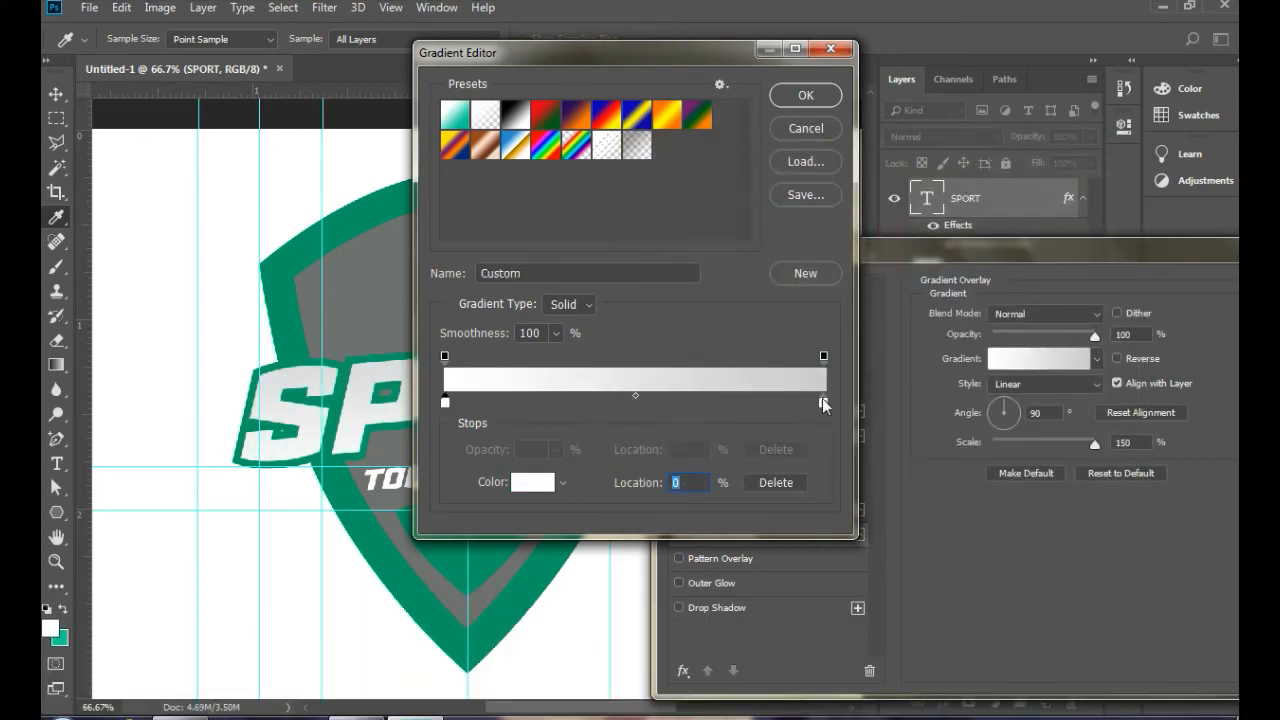
# Step: Return the gradient to the Transparent Stripes preset and make its first color stop light gray
pyautogui.click(607, 145)
pyautogui.click(670, 357)
pyautogui.doubleClick(445, 403)
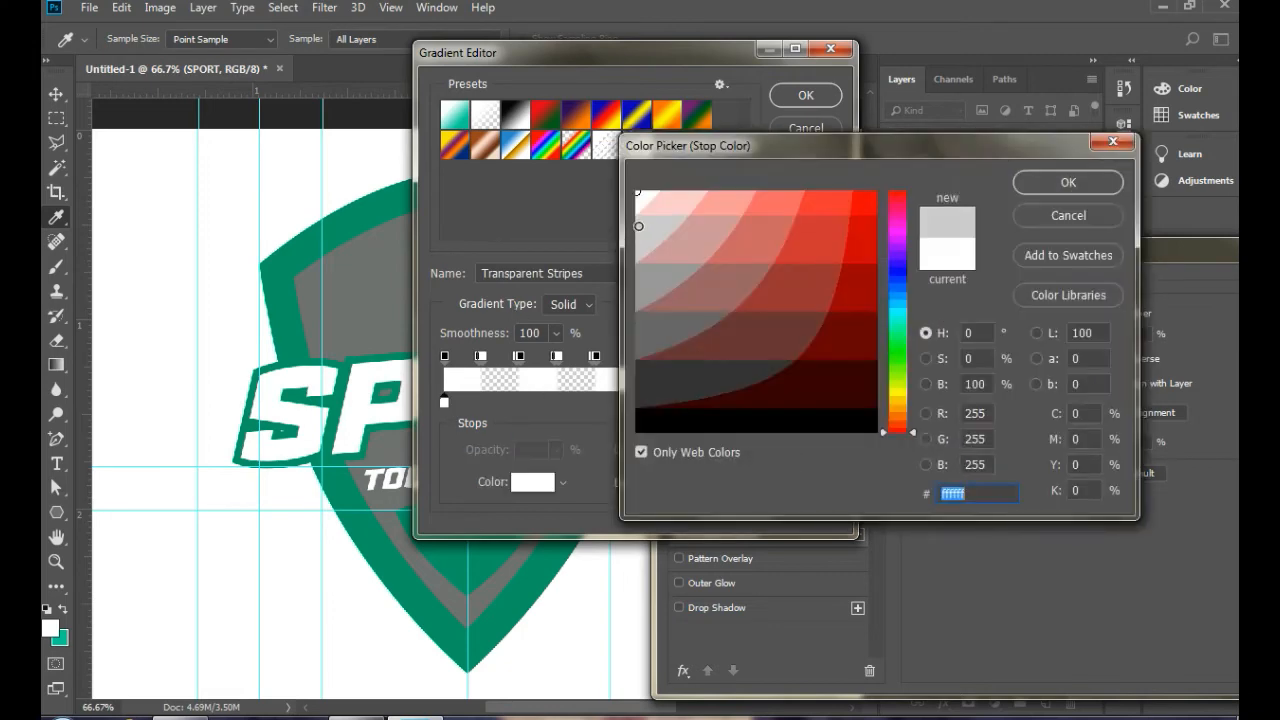
pyautogui.press('Return')
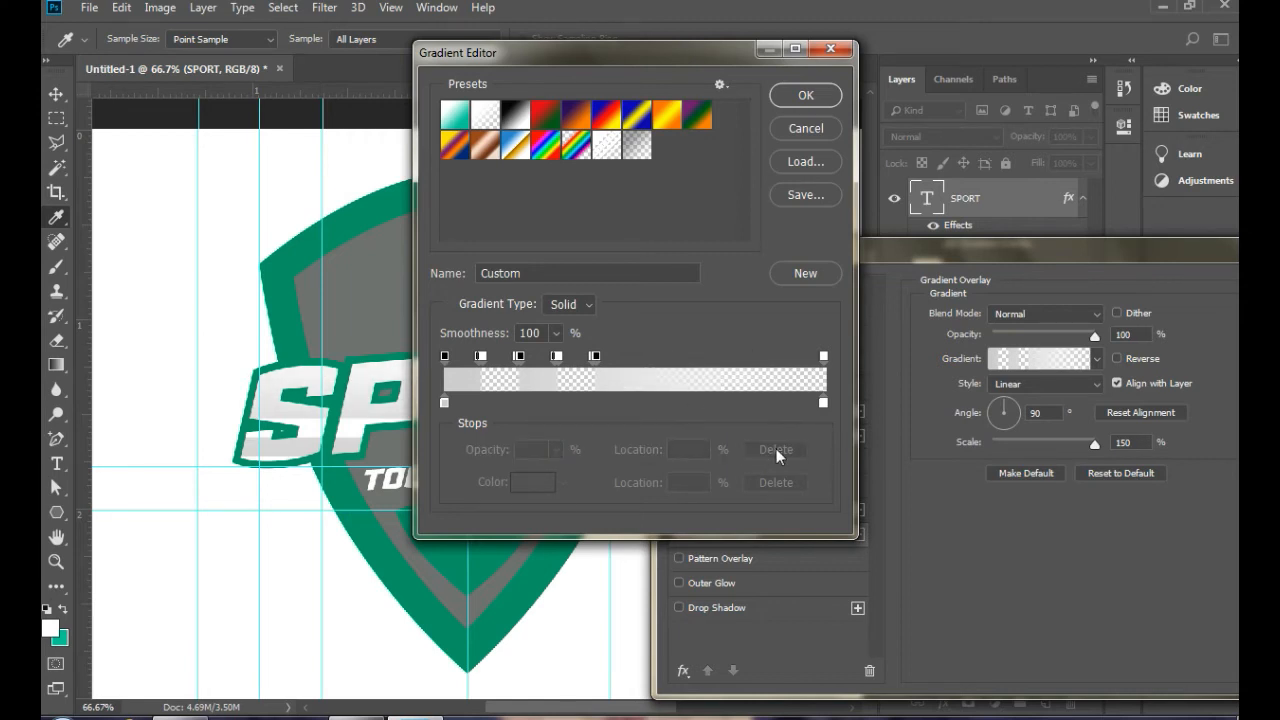
# Step: Trim the striped gradient to end with a transparent stop at 39%, accept it and set the overlay scale to 67%
pyautogui.press('Delete')
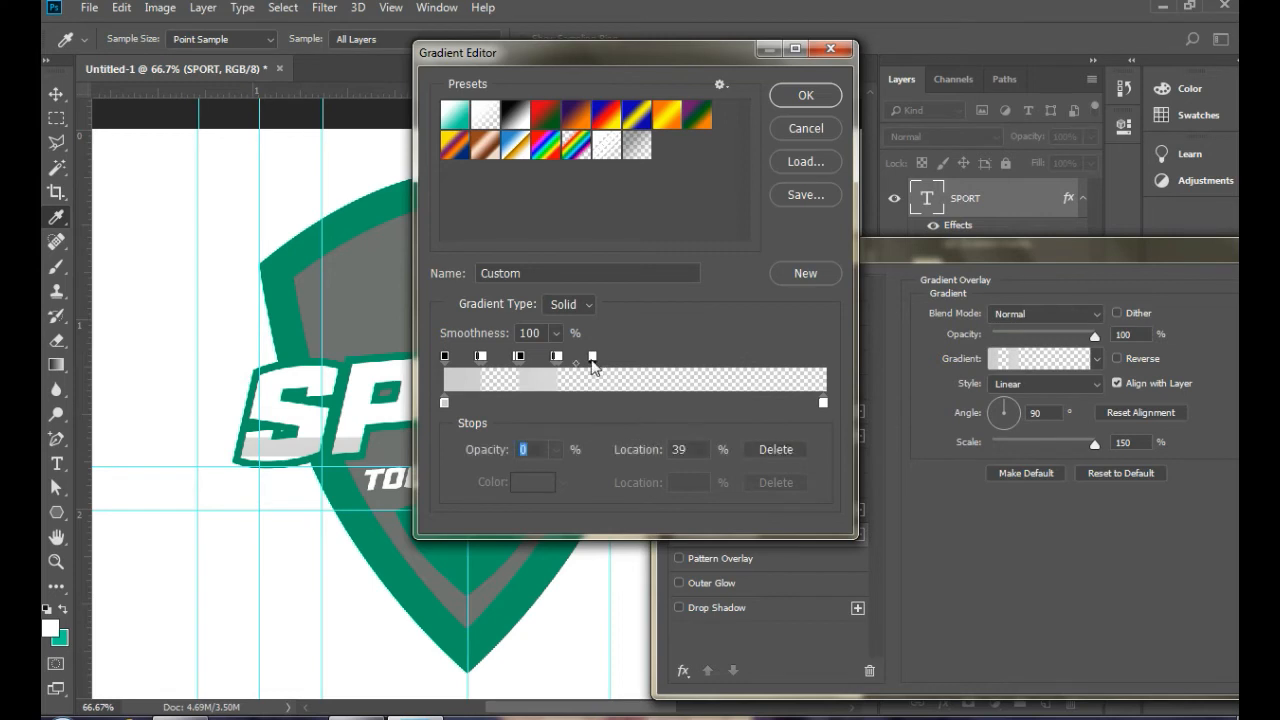
pyautogui.press('Return')
pyautogui.write('13')
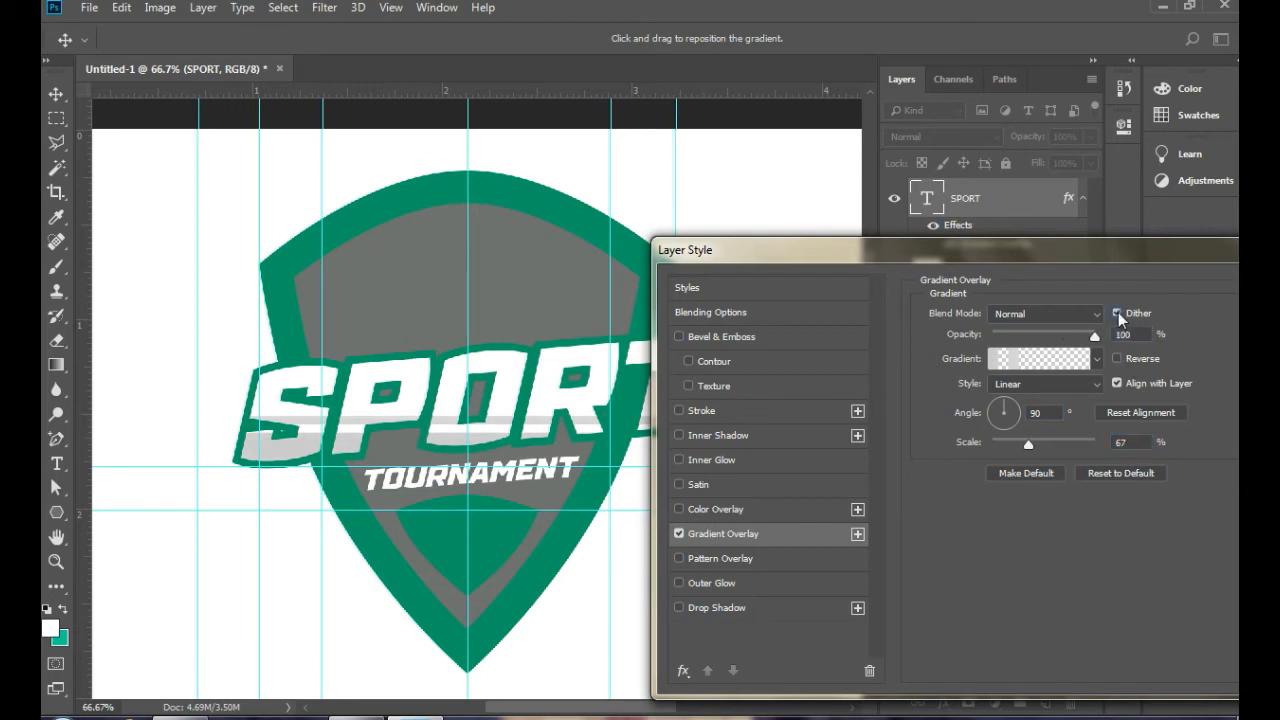
# Step: Try the Reflected and Angle styles on the SPORT gradient overlay and switch back to Linear
pyautogui.click(1082, 383)
pyautogui.click(1063, 443)
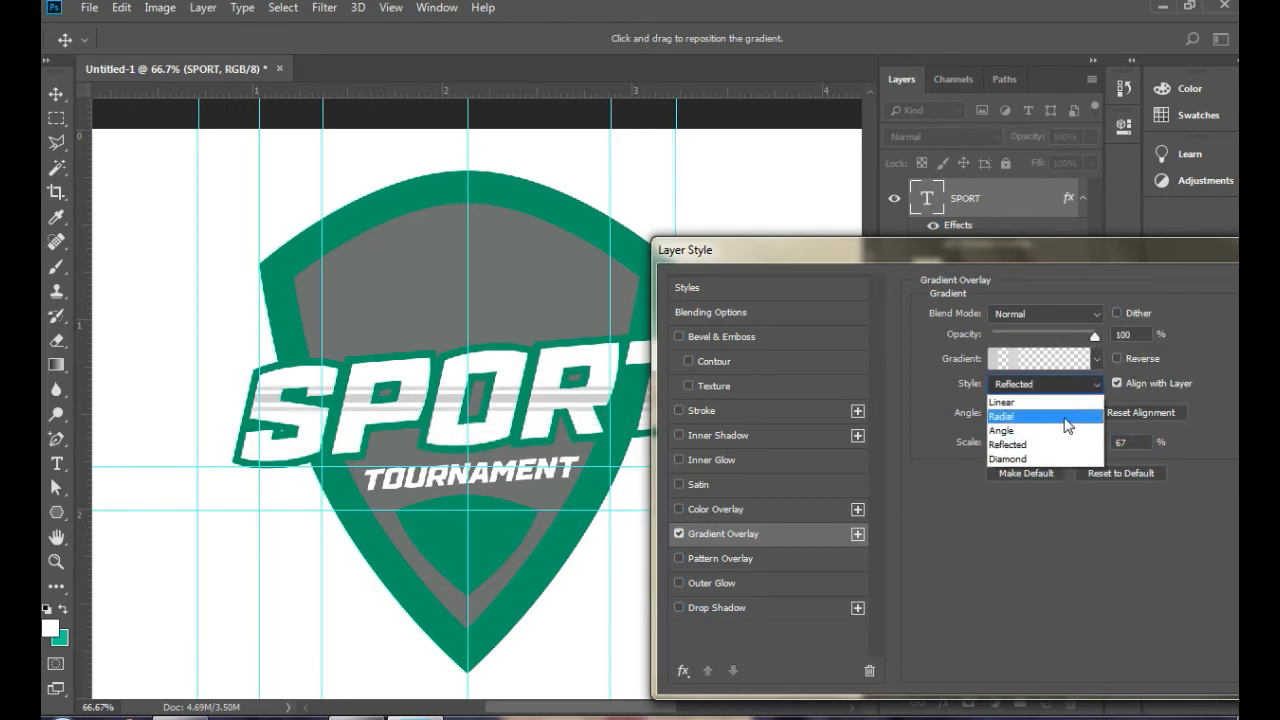
pyautogui.click(1066, 430)
pyautogui.click(1071, 384)
pyautogui.click(1072, 402)
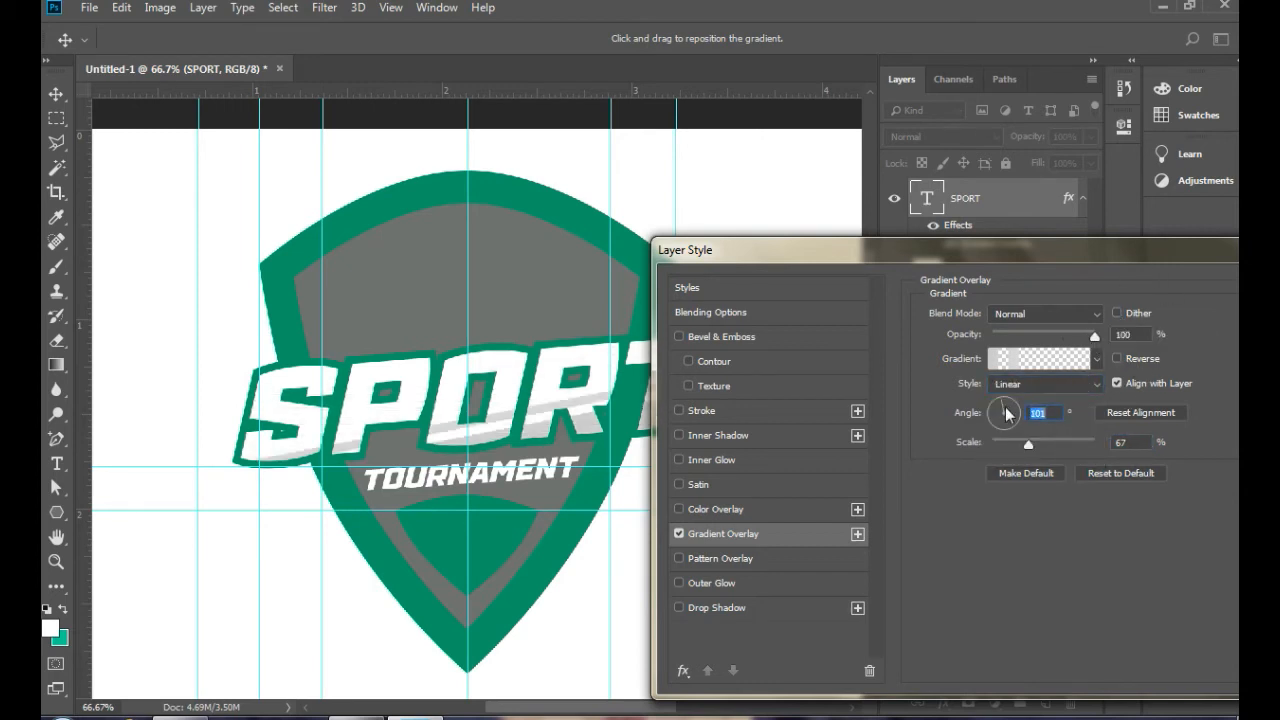
# Step: Set the gradient overlay's angle to 90° and accept the SPORT layer style
pyautogui.moveTo(1011, 406); pyautogui.dragTo(1001, 413)
pyautogui.write('90')
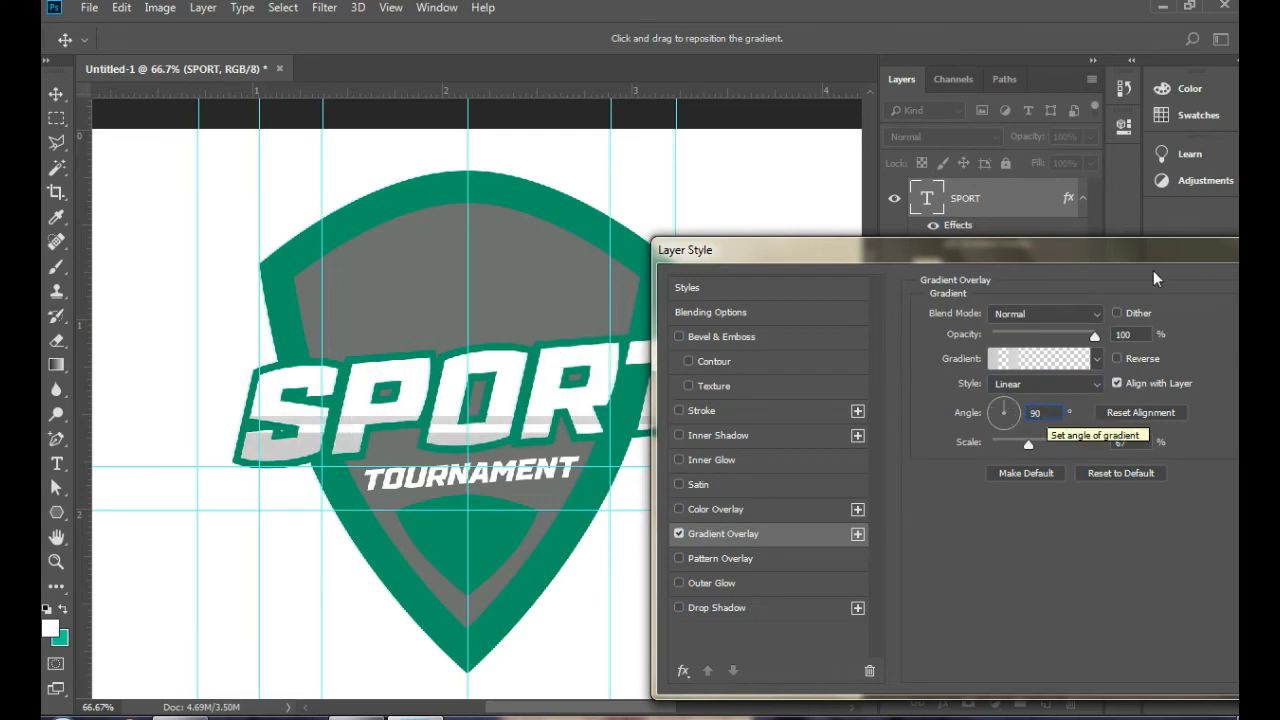
pyautogui.moveTo(1150, 252); pyautogui.dragTo(924, 252)
pyautogui.click(1136, 288)
# Step: Shorten the Polygon 1 shield by lowering its top edge with Free Transform
pyautogui.scroll(-1, 836, 422)
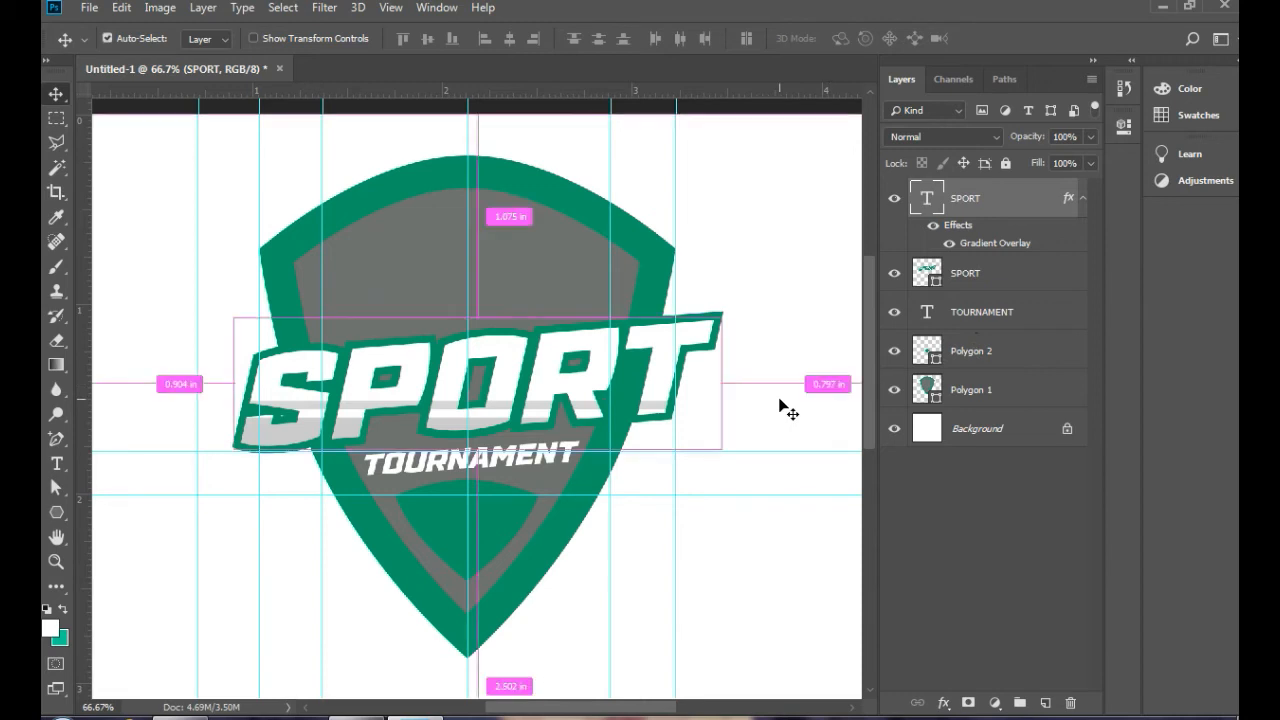
pyautogui.hotkey('ctrl', '-')
pyautogui.hotkey('ctrl', '-')
pyautogui.keyDown('shift'); pyautogui.click(975, 312); pyautogui.keyUp('shift')
pyautogui.keyDown('shift'); pyautogui.click(982, 392); pyautogui.keyUp('shift')
pyautogui.click(918, 385)
pyautogui.hotkey('ctrl', 't')
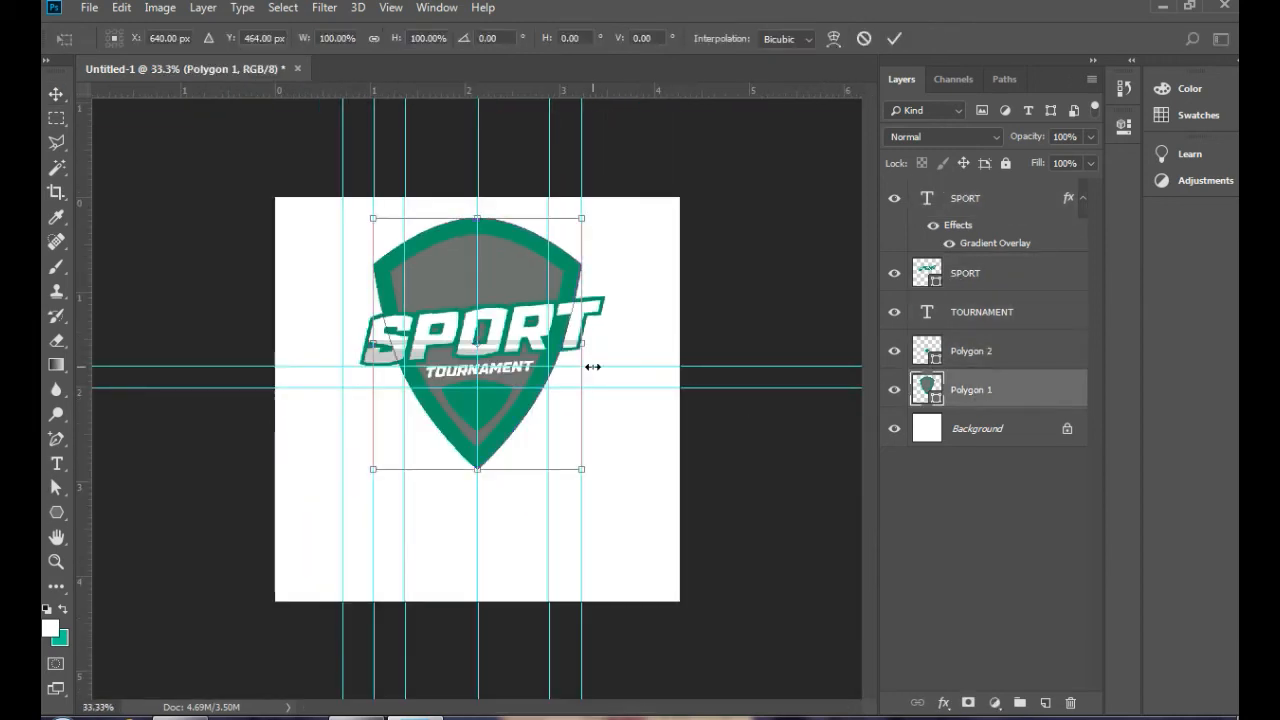
pyautogui.moveTo(477, 216); pyautogui.dragTo(481, 240)
pyautogui.press('v')
pyautogui.press('Return')
pyautogui.hotkey('ctrl', '+')
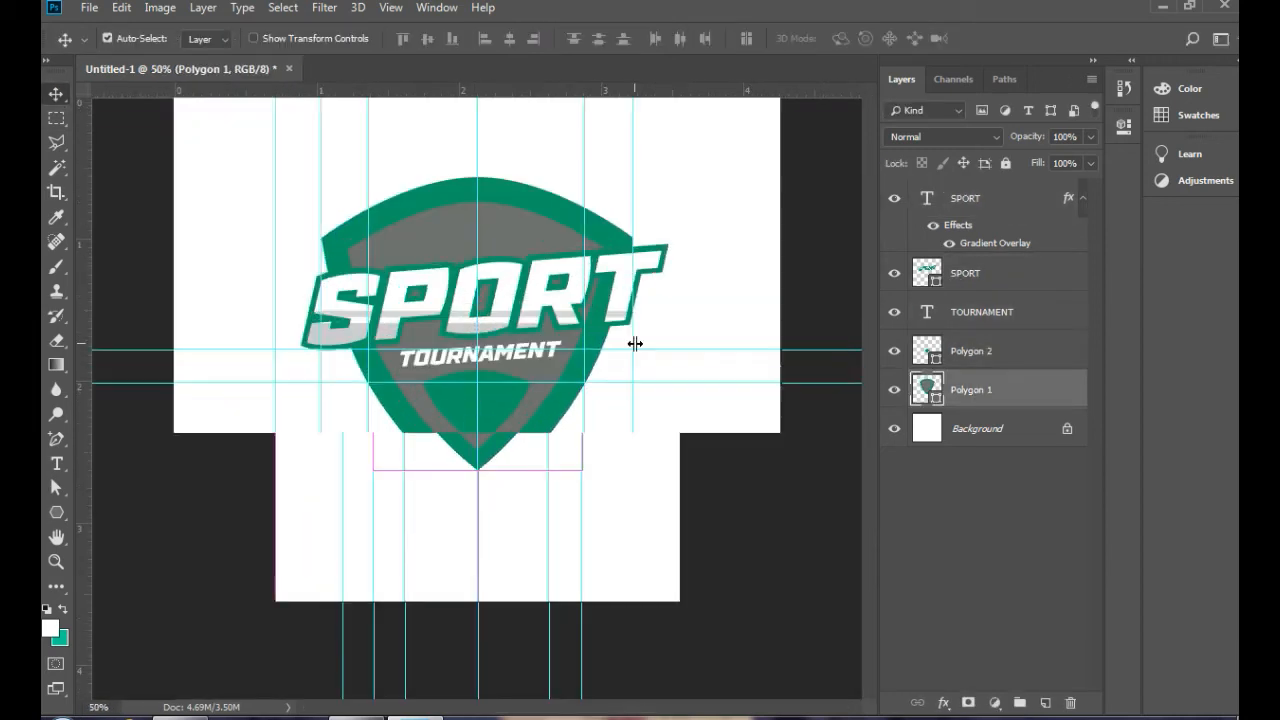
# Step: Duplicate all the logo layers from Polygon 1 up to the SPORT text
pyautogui.click(957, 434)
pyautogui.click(972, 391)
pyautogui.keyDown('shift'); pyautogui.click(985, 313); pyautogui.keyUp('shift')
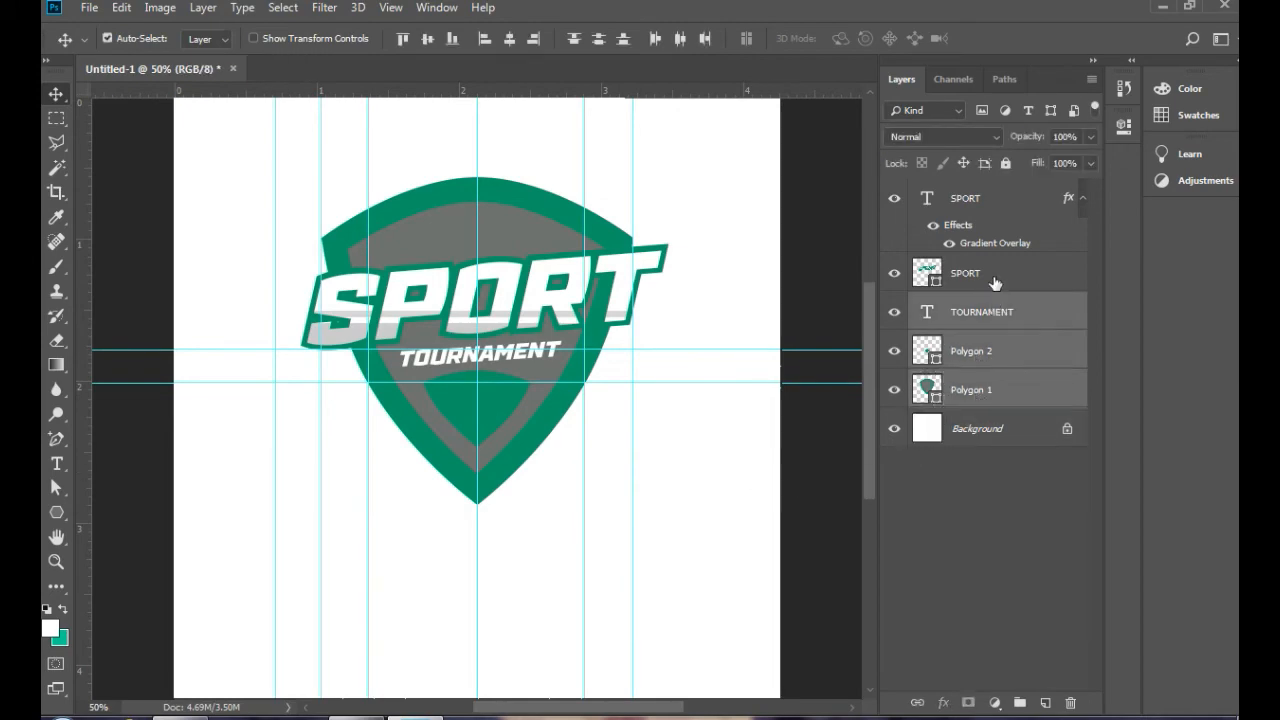
pyautogui.keyDown('shift'); pyautogui.click(988, 200); pyautogui.keyUp('shift')
pyautogui.rightClick(986, 200)
pyautogui.click(1054, 92)
pyautogui.click(790, 180)
# Step: Enlarge the duplicated logo to 153.78% width and 162.23% height and apply the transformation
pyautogui.hotkey('ctrl', 't')
pyautogui.moveTo(486, 505); pyautogui.dragTo(486, 607)
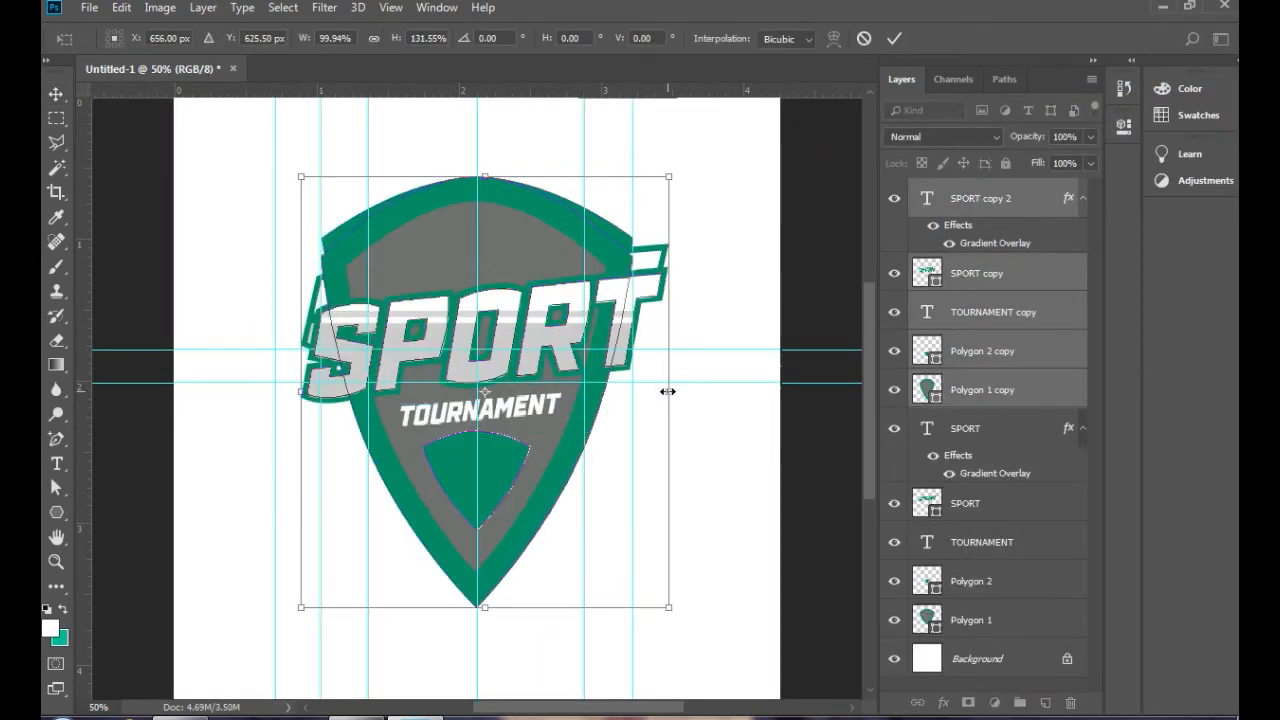
pyautogui.moveTo(669, 392); pyautogui.dragTo(781, 392)
pyautogui.moveTo(302, 392); pyautogui.dragTo(215, 392)
pyautogui.moveTo(497, 175); pyautogui.dragTo(497, 108)
pyautogui.moveTo(497, 607); pyautogui.dragTo(497, 640)
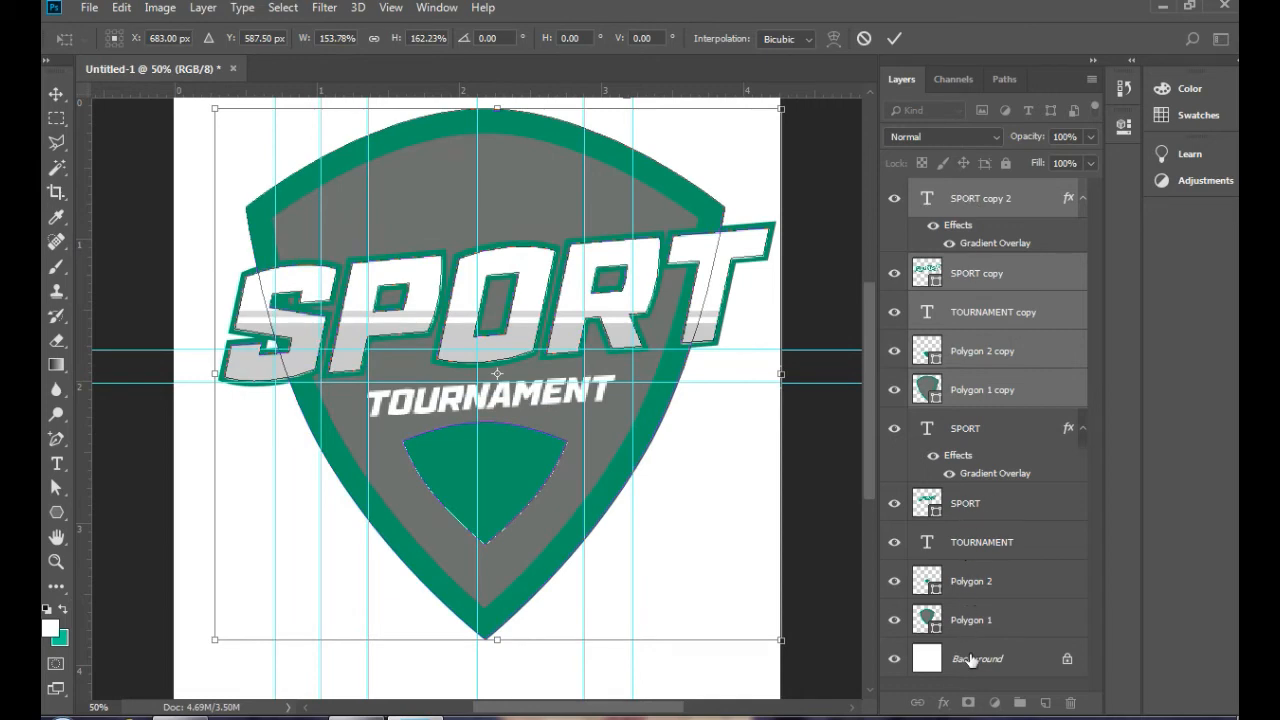
pyautogui.click(56, 94)
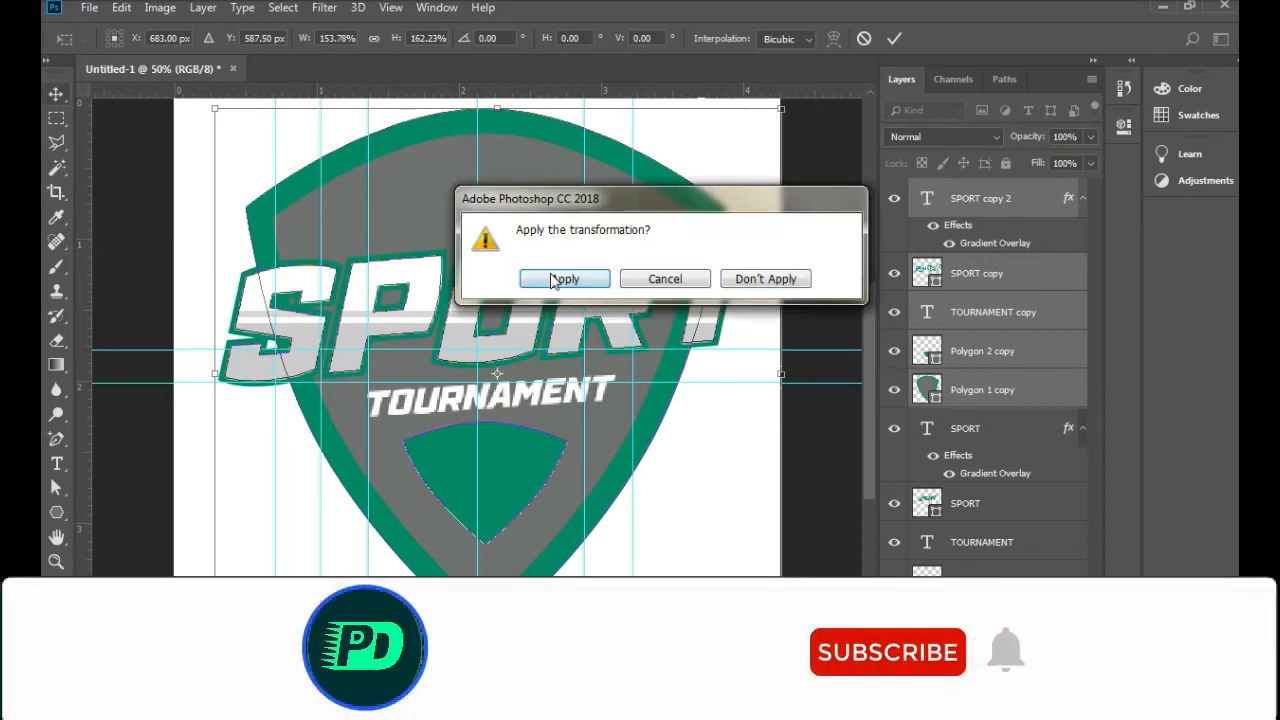
pyautogui.click(564, 279)
# Step: Place the duplicated layers below the original logo, just above the Background, and lower their opacity to 35%
pyautogui.moveTo(989, 281); pyautogui.dragTo(989, 638)
pyautogui.click(1091, 137)
pyautogui.moveTo(1093, 158); pyautogui.dragTo(1031, 158)
# Step: Move the faded logo copy down on the canvas and rotate it slightly clockwise
pyautogui.moveTo(805, 380); pyautogui.dragTo(688, 632)
pyautogui.hotkey('ctrl', 't')
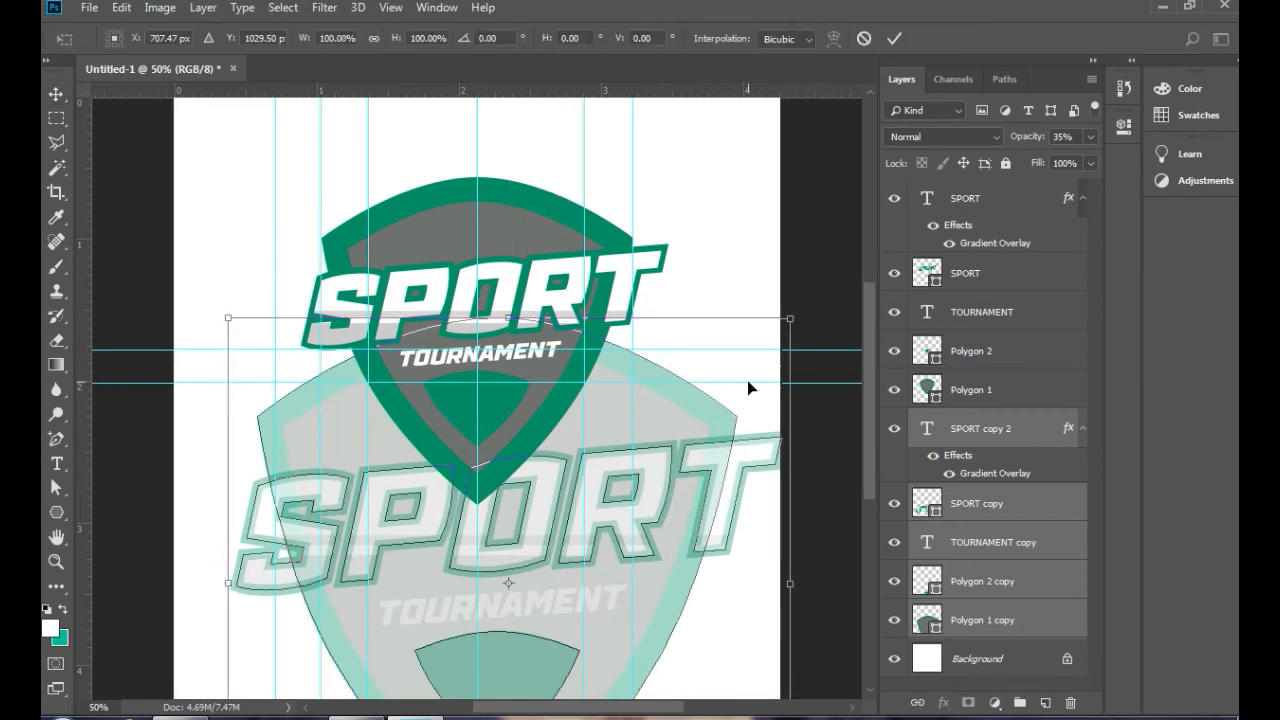
pyautogui.moveTo(748, 383); pyautogui.dragTo(760, 273)
pyautogui.press('Return')
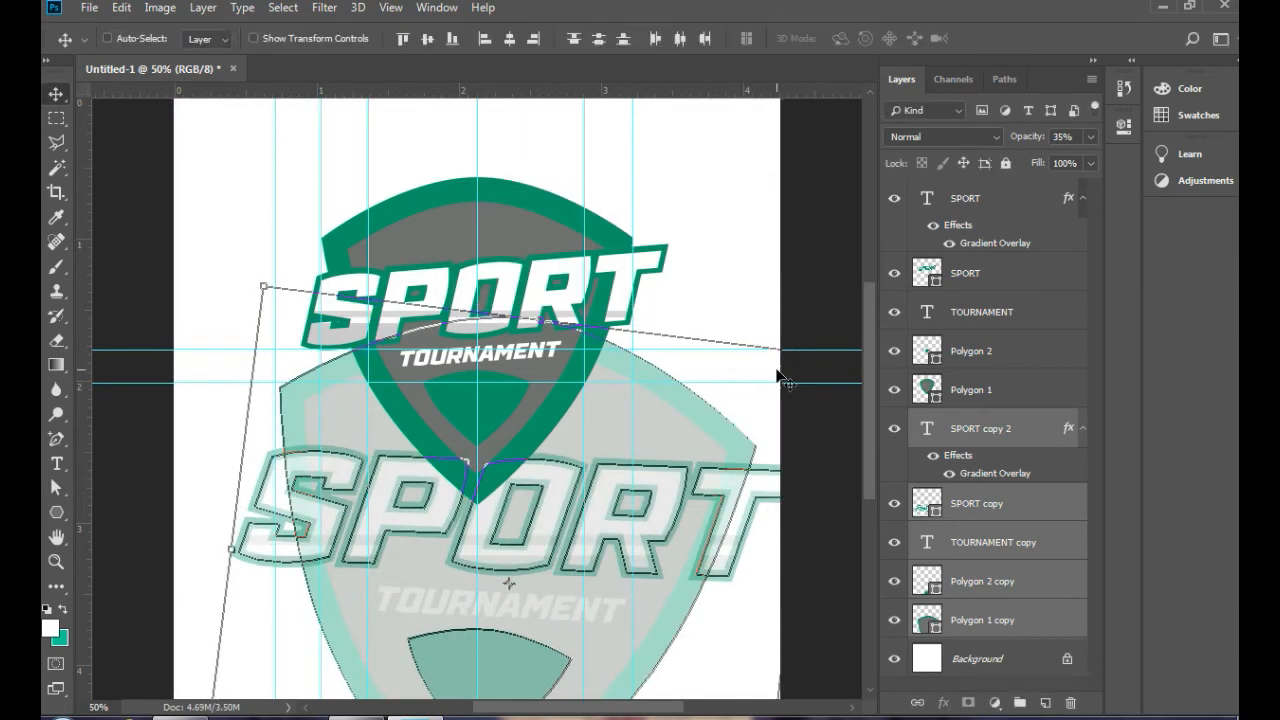
# Step: Convert the locked Background into the regular layer Layer 0
pyautogui.moveTo(1050, 190); pyautogui.dragTo(1094, 187)
pyautogui.click(967, 440)
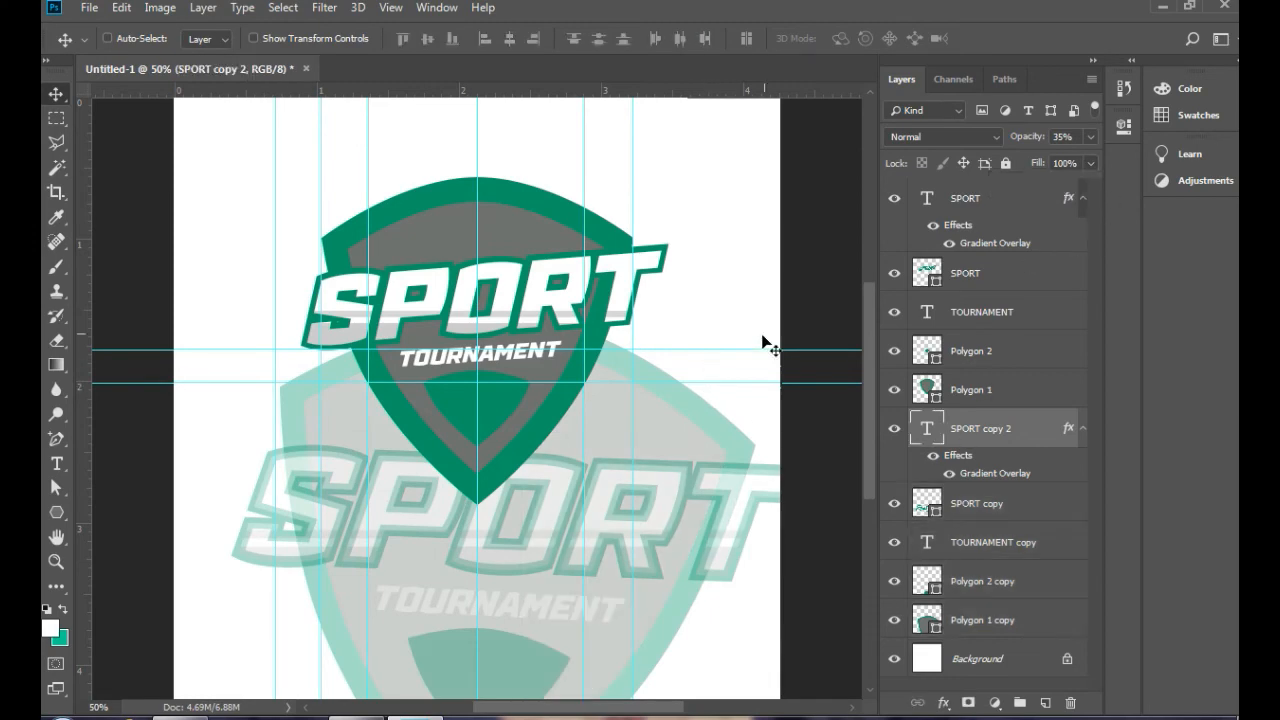
pyautogui.click(979, 665)
pyautogui.doubleClick(960, 660)
pyautogui.click(792, 208)
# Step: Add a Color Overlay effect to Layer 0 and choose a very dark teal as the overlay color
pyautogui.click(944, 703)
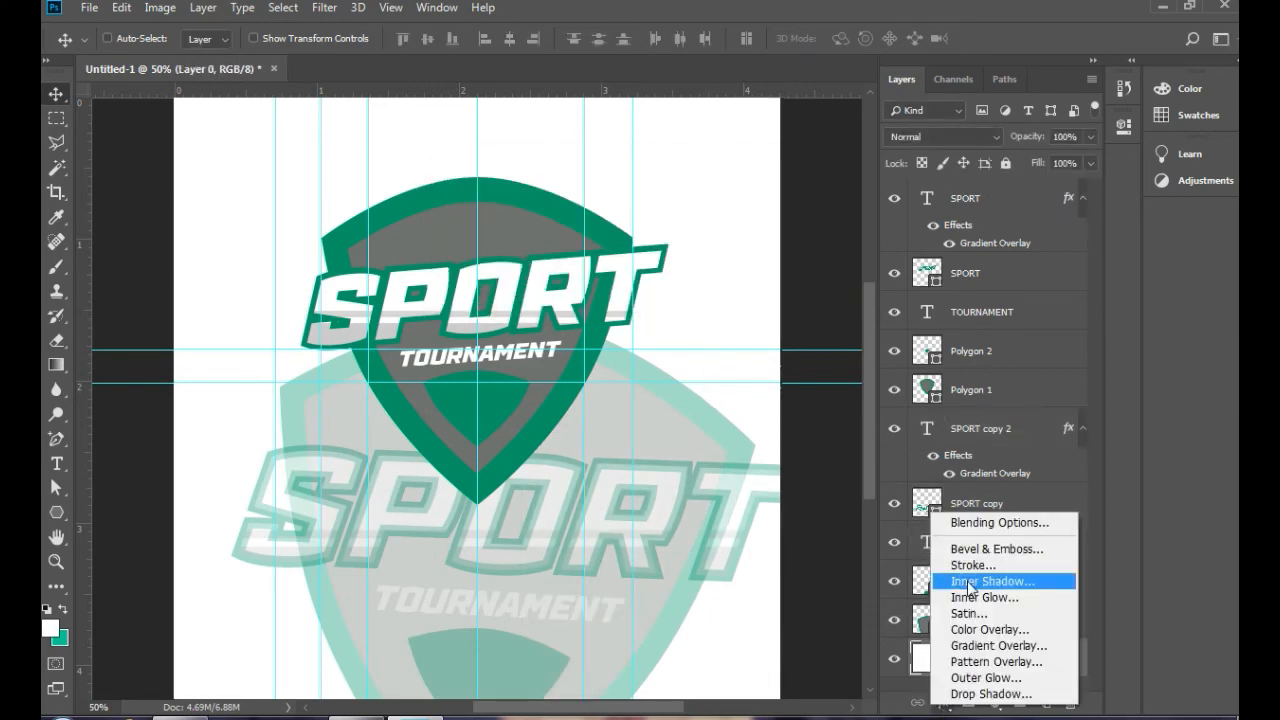
pyautogui.click(988, 629)
pyautogui.click(903, 334)
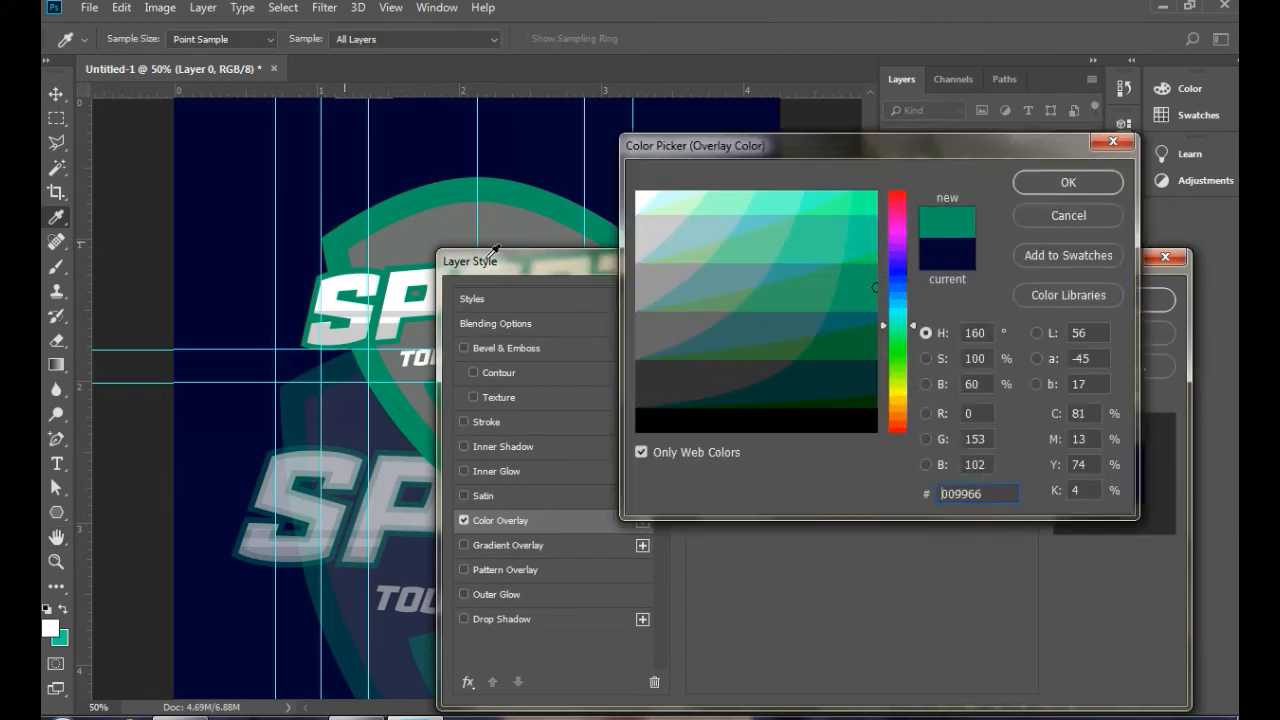
pyautogui.click(816, 242)
pyautogui.click(826, 249)
pyautogui.click(766, 240)
pyautogui.click(851, 346)
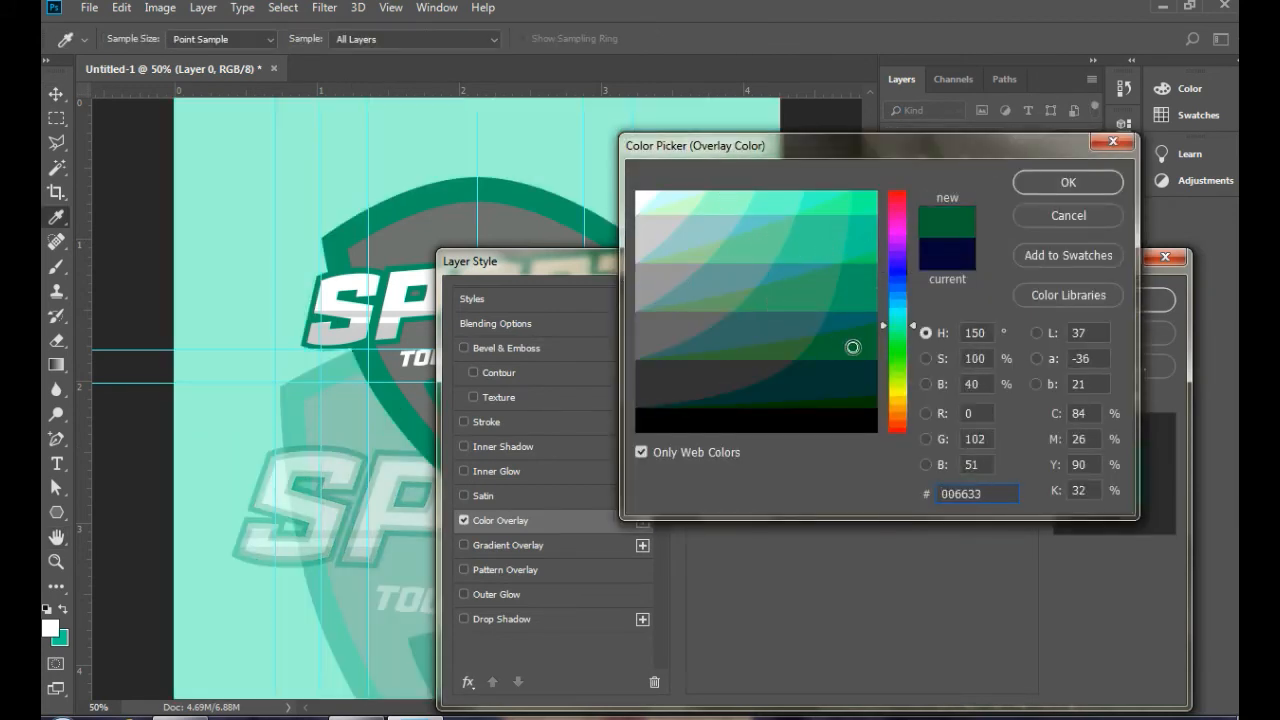
pyautogui.click(800, 393)
pyautogui.click(896, 286)
pyautogui.click(862, 319)
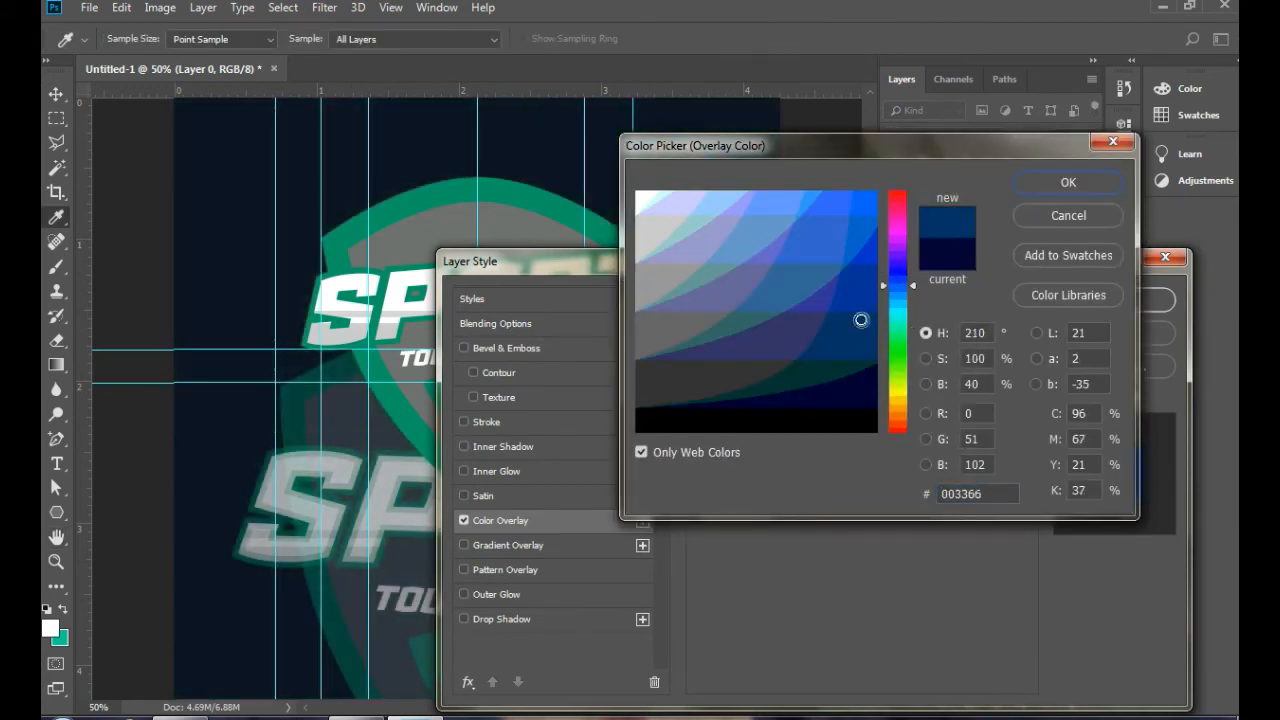
pyautogui.click(830, 377)
pyautogui.click(1068, 182)
# Step: Slightly lower the opacity of the background's Color Overlay and apply the layer style
pyautogui.moveTo(824, 264); pyautogui.dragTo(736, 244)
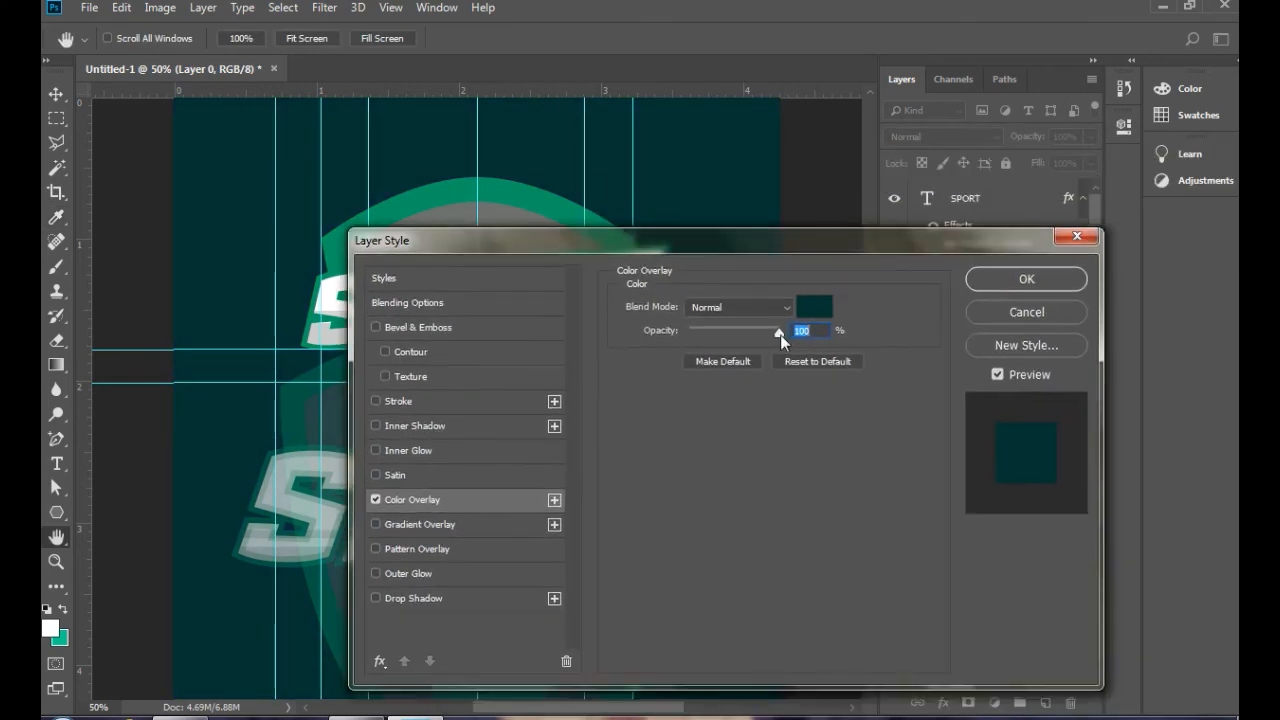
pyautogui.moveTo(780, 334); pyautogui.dragTo(767, 334)
pyautogui.press('Return')
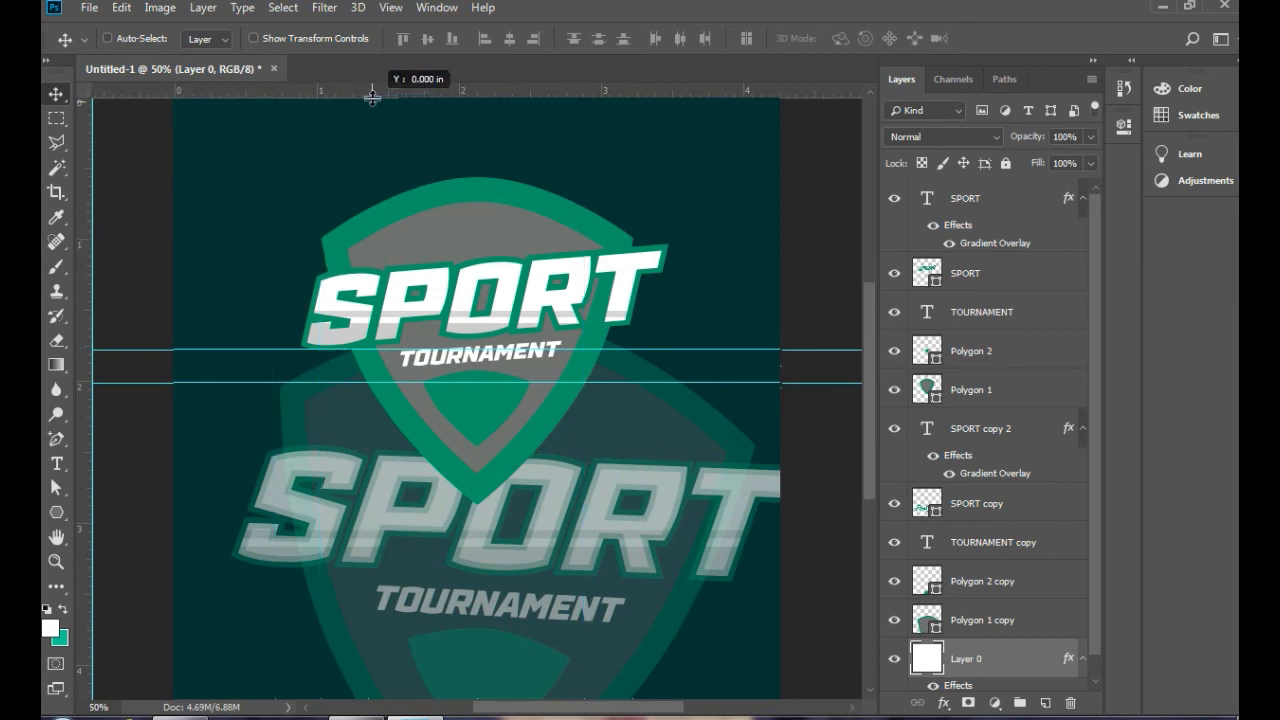
# Step: Remove the remaining guides from the canvas
pyautogui.moveTo(402, 108); pyautogui.dragTo(404, 88)
pyautogui.scroll(-3, 833, 438)
pyautogui.click(981, 206)
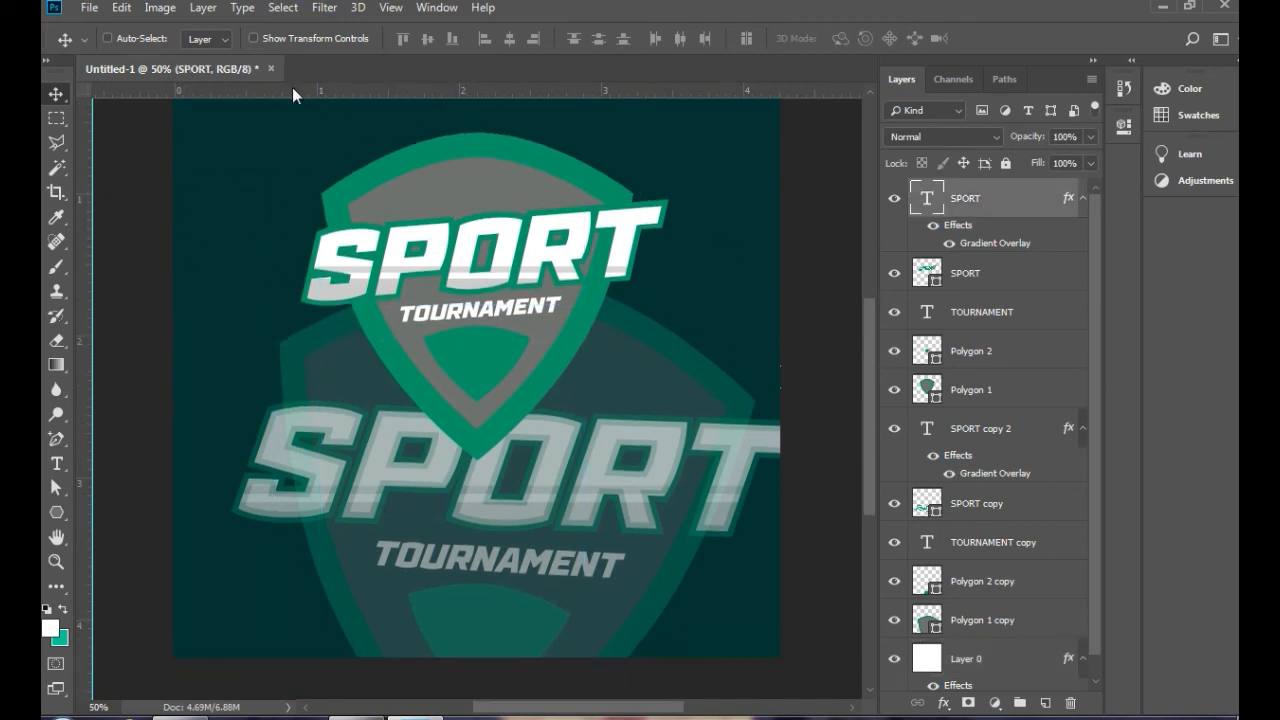
pyautogui.click(324, 8)
pyautogui.moveTo(378, 211)
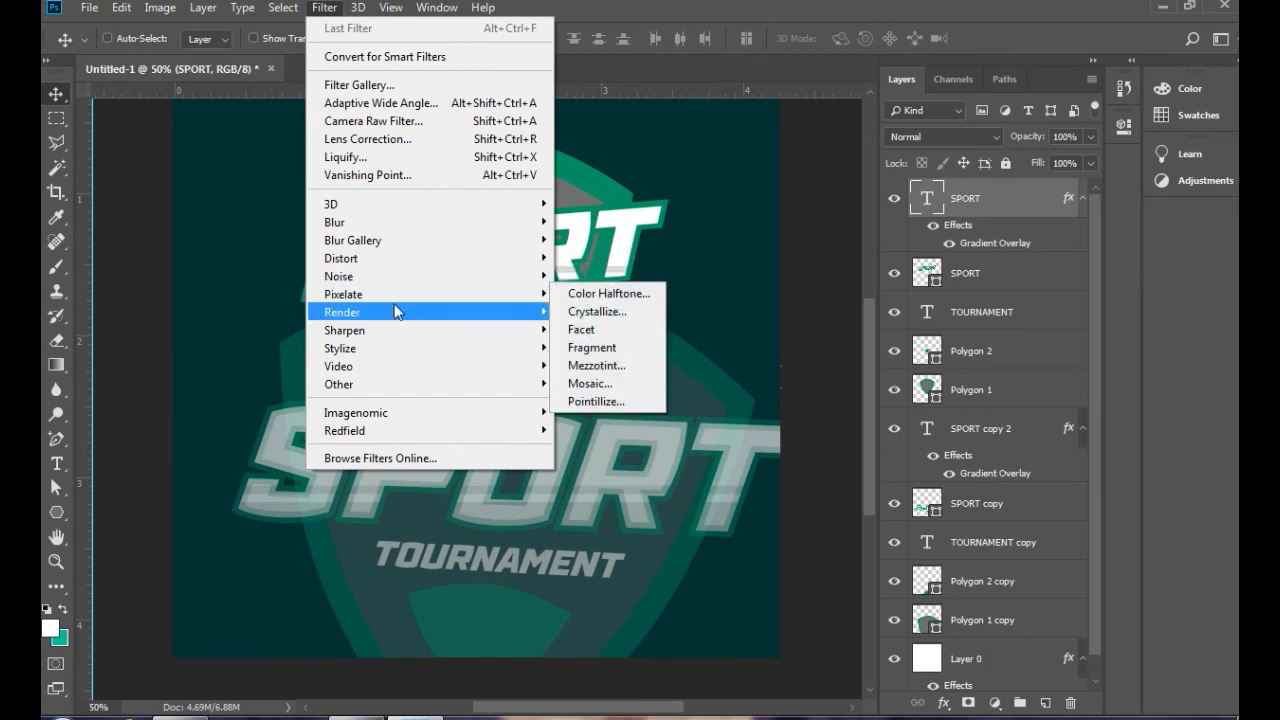
pyautogui.moveTo(548, 315)
pyautogui.click(610, 412)
pyautogui.click(913, 280)
pyautogui.click(323, 10)
pyautogui.moveTo(500, 222)
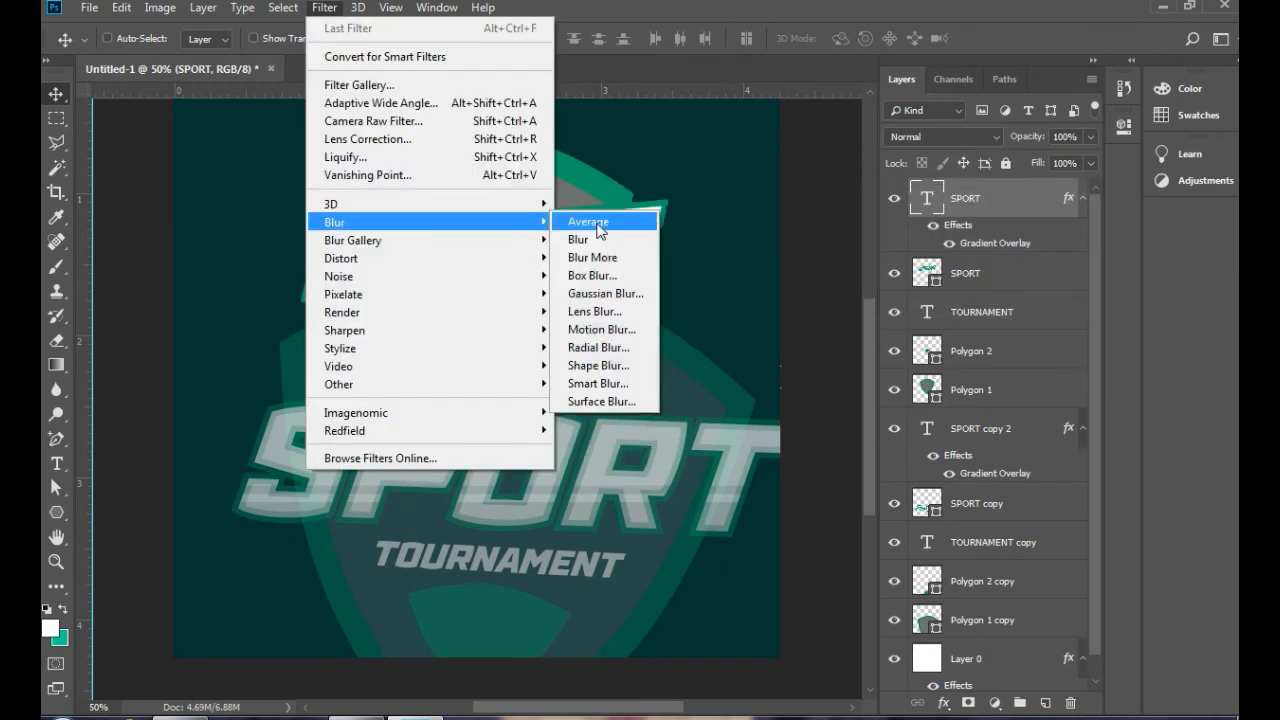
pyautogui.click(604, 348)
pyautogui.click(975, 282)
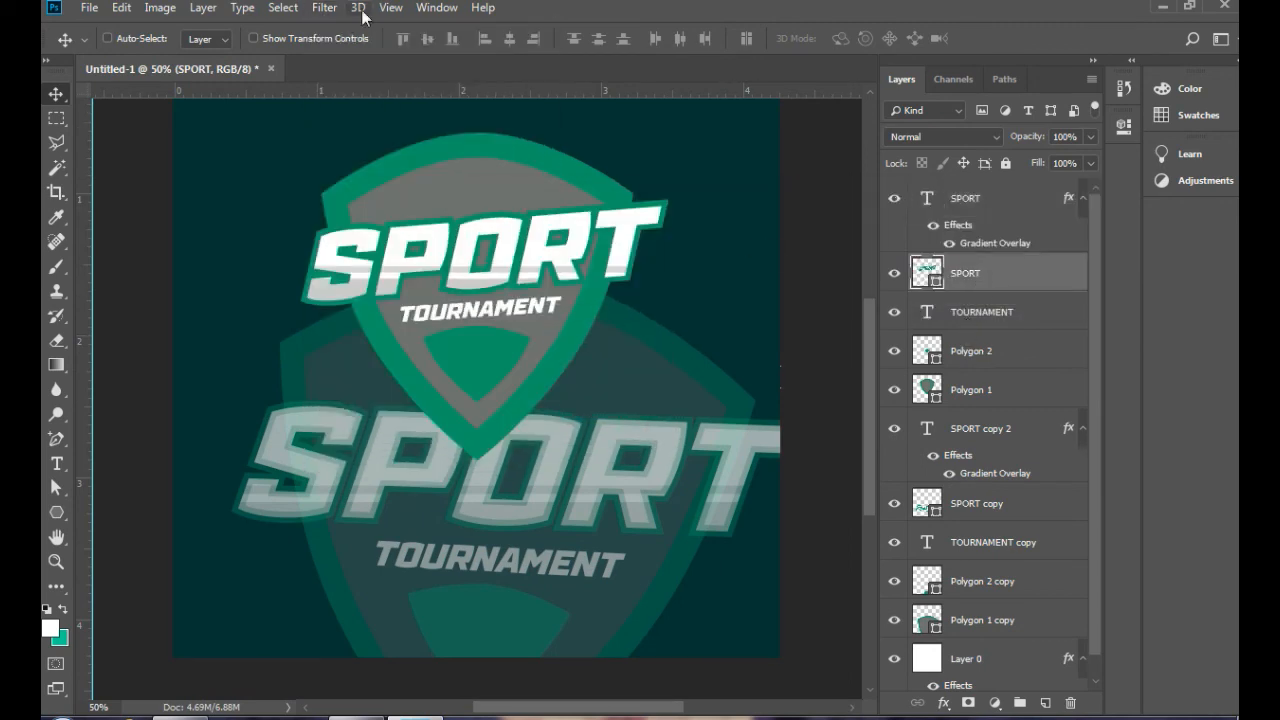
pyautogui.click(323, 7)
pyautogui.moveTo(425, 352)
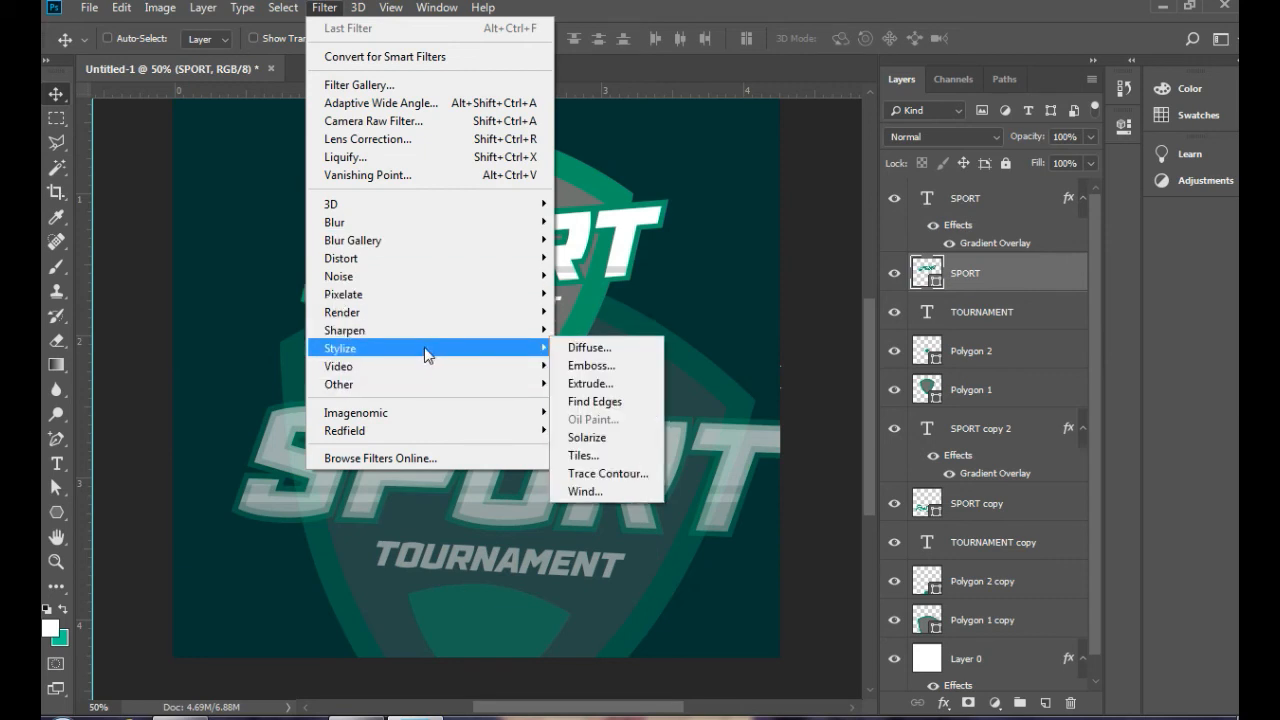
pyautogui.moveTo(496, 265)
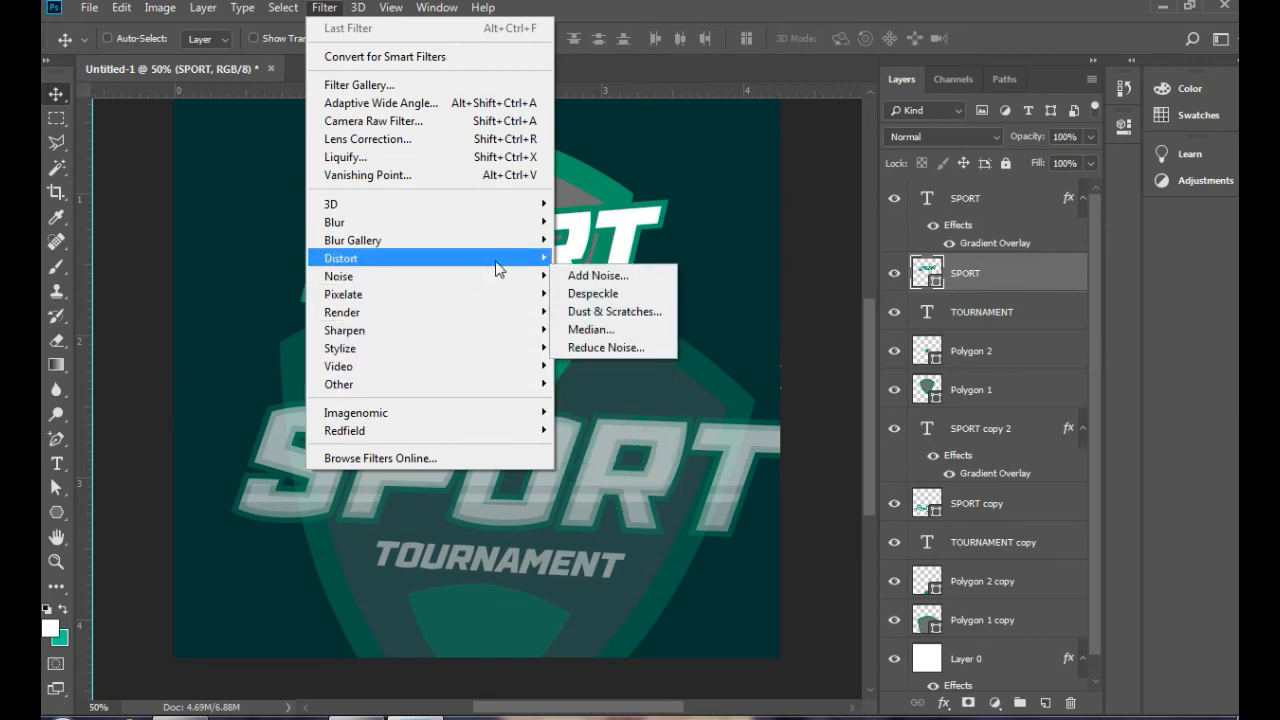
pyautogui.moveTo(435, 392)
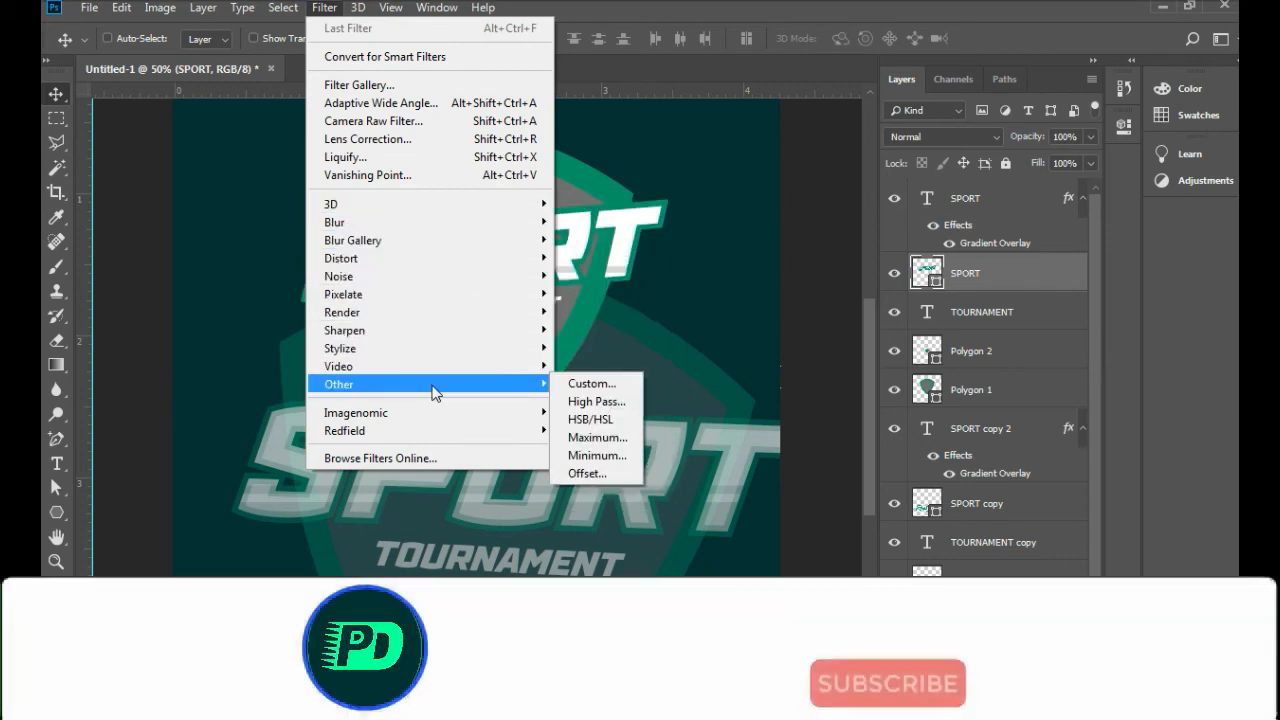
pyautogui.click(46, 360)
# Step: Create a new layer above all others, fill it with white, and reduce it to 12% opacity and 2% fill
pyautogui.scroll(1, 223, 335)
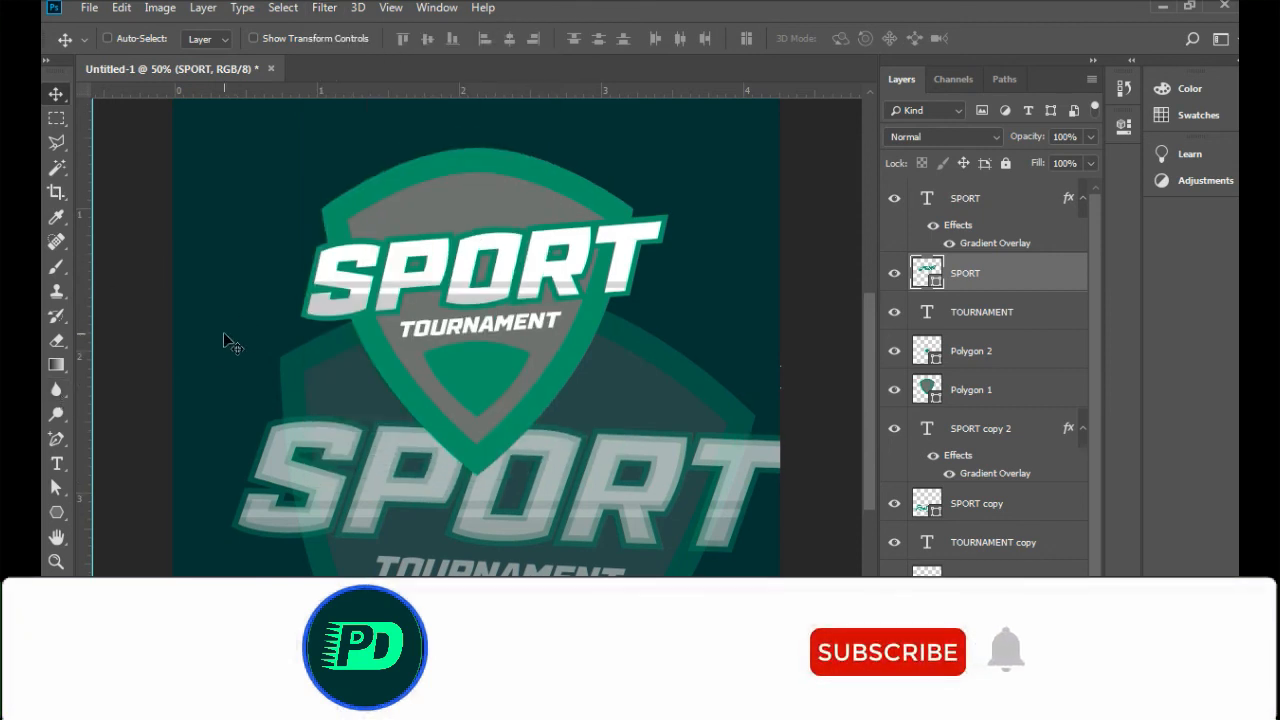
pyautogui.hotkey('ctrl', 'shift', 'alt', 'n')
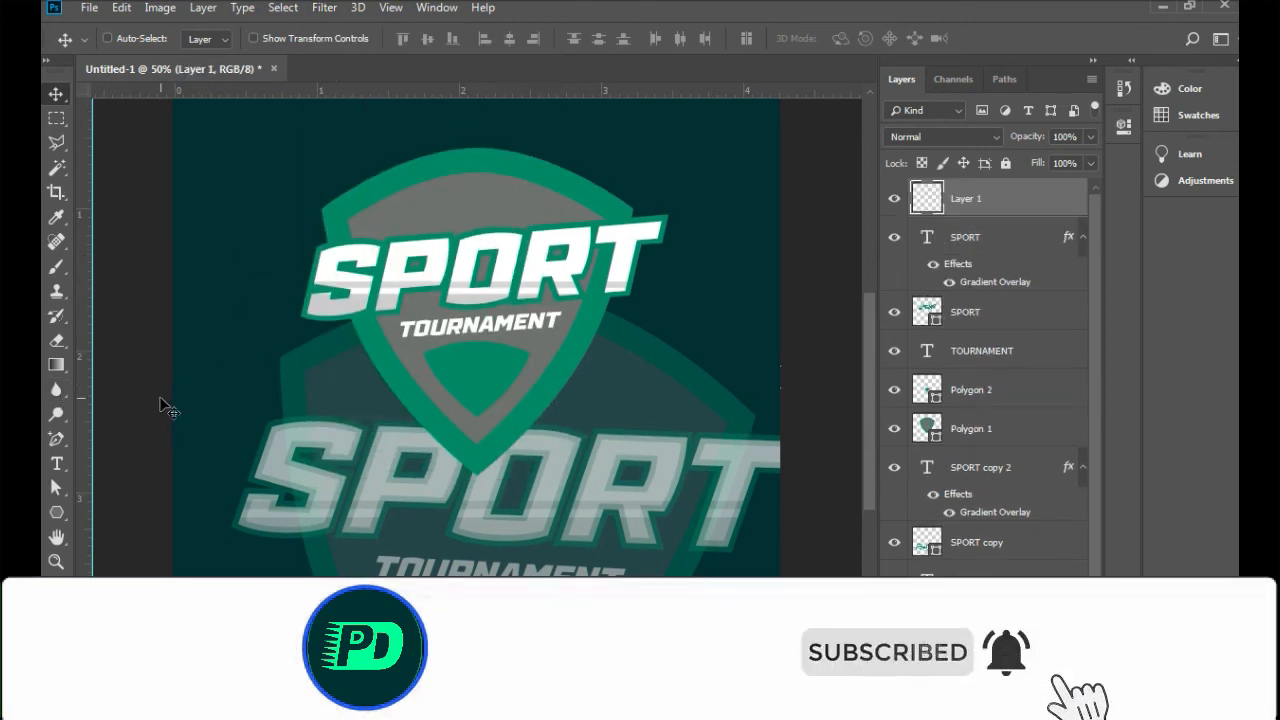
pyautogui.hotkey('alt', 'BackSpace')
pyautogui.press('v')
pyautogui.click(1091, 163)
pyautogui.moveTo(1094, 187); pyautogui.dragTo(1004, 188)
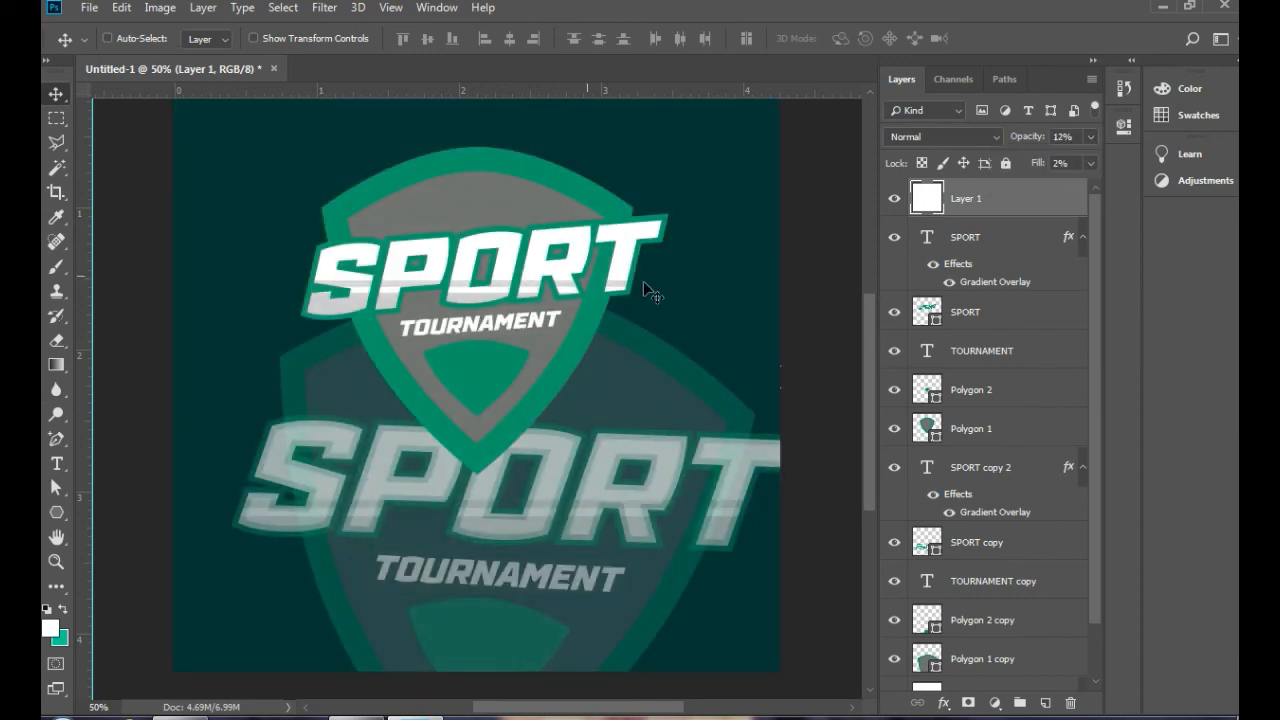
pyautogui.scroll(2, 480, 358)
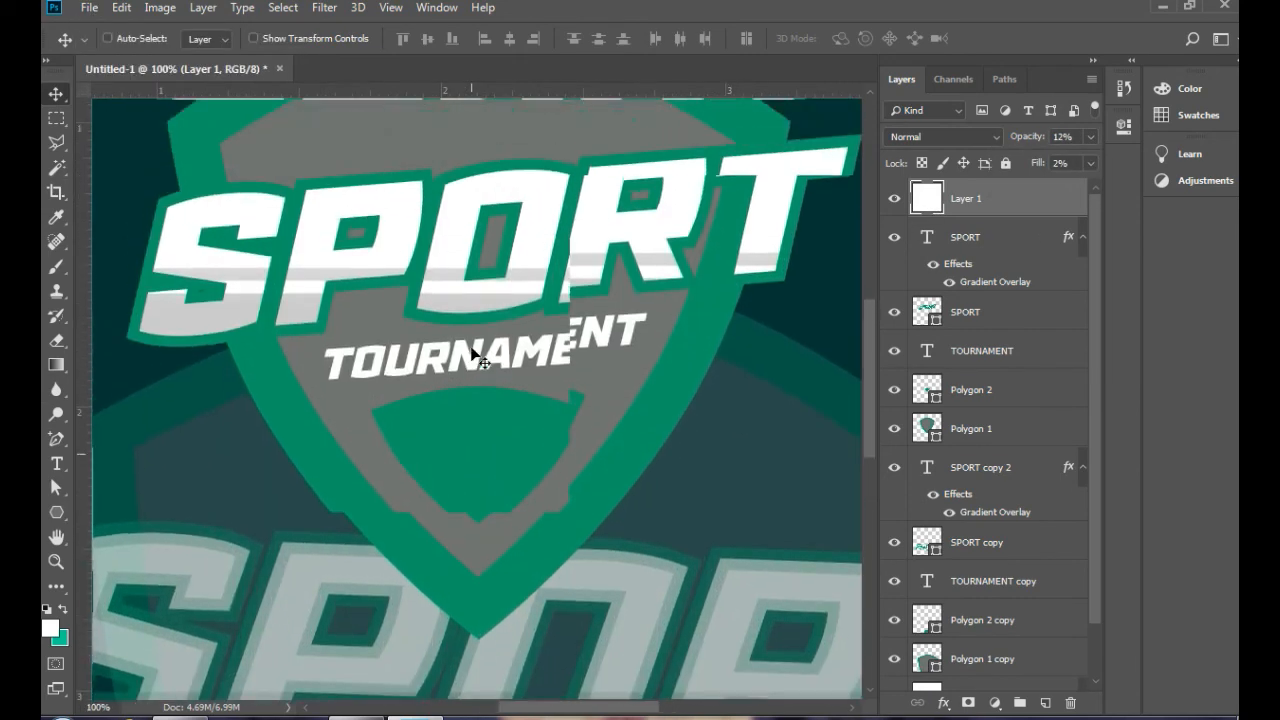
pyautogui.scroll(-2, 480, 358)
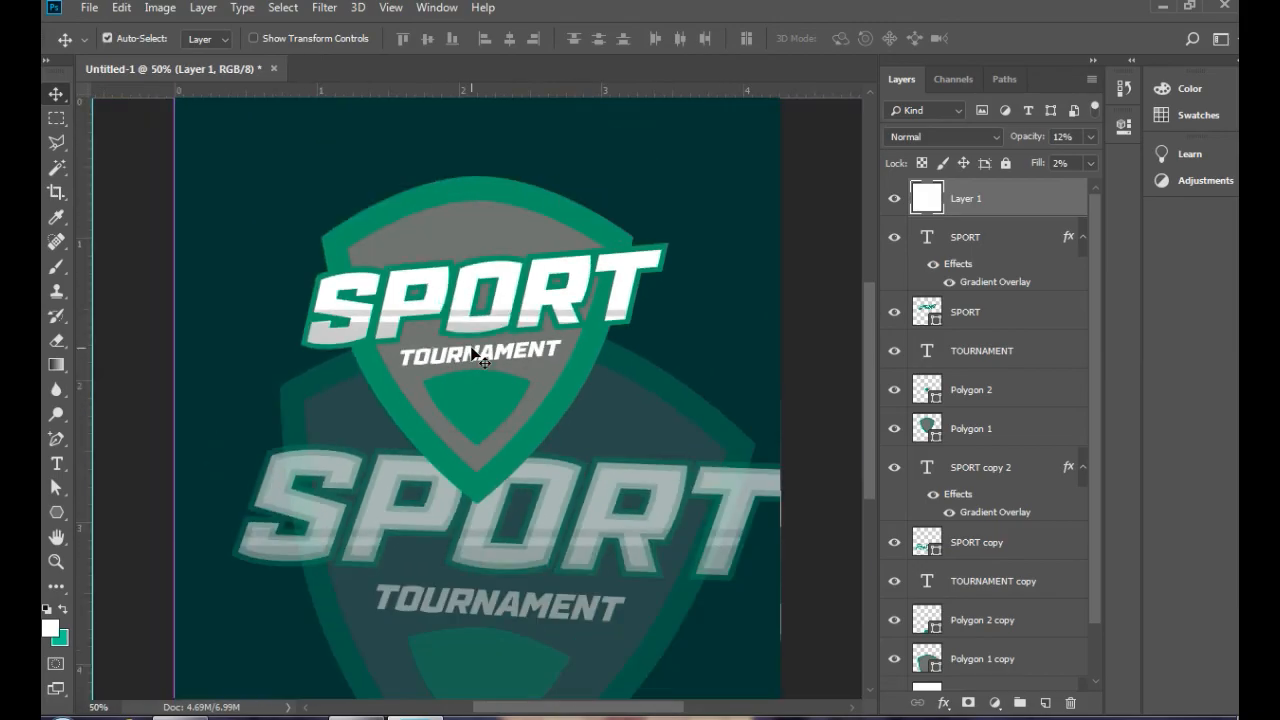